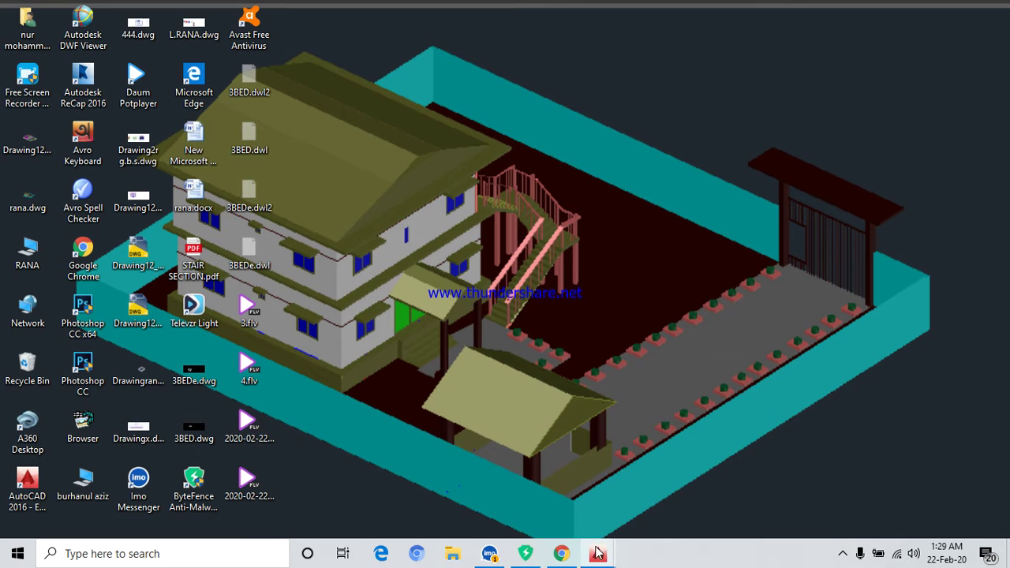
Bring the AutoCAD window showing 3BEDe.dwg to the front from the taskbar.
{"action": "mouse_move", "coordinate": [597, 553]}
{"action": "left_click", "coordinate": [655, 505]}
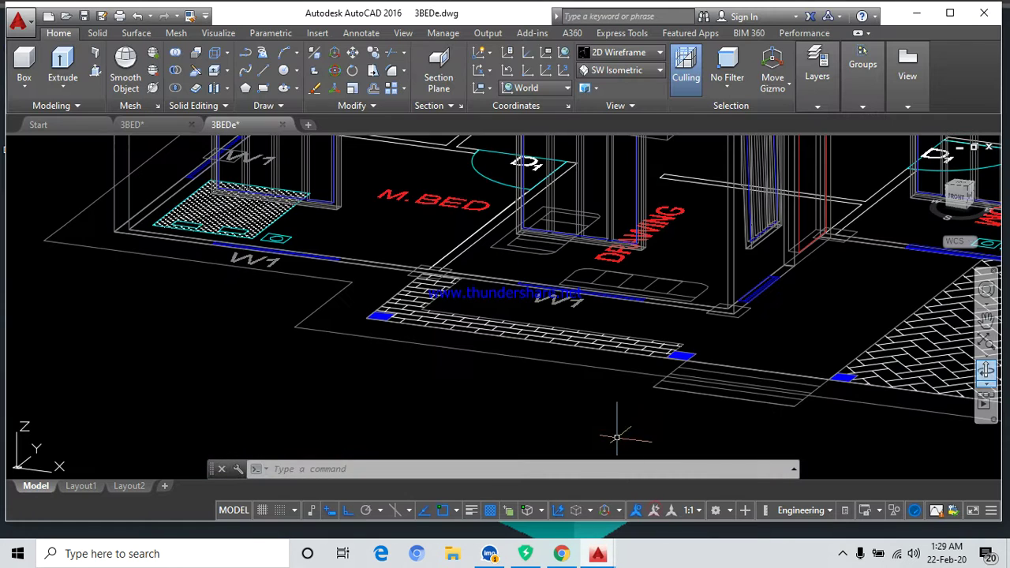
{"action": "scroll", "coordinate": [556, 365], "scroll_direction": "down", "scroll_amount": 5}
{"action": "scroll", "coordinate": [552, 348], "scroll_direction": "down", "scroll_amount": 3}
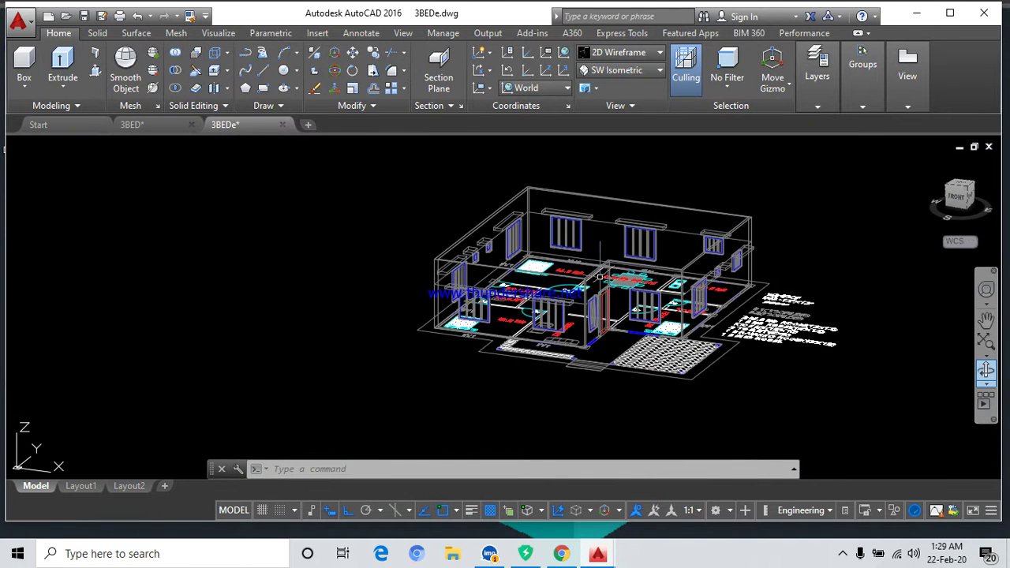
{"action": "scroll", "coordinate": [628, 285], "scroll_direction": "up", "scroll_amount": 5}
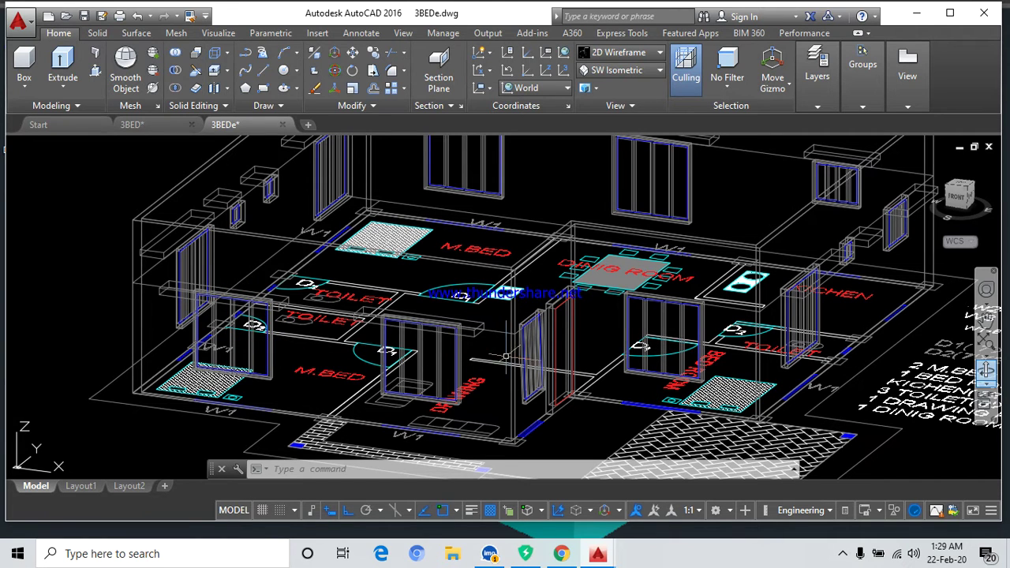
{"action": "scroll", "coordinate": [585, 352], "scroll_direction": "down", "scroll_amount": 2}
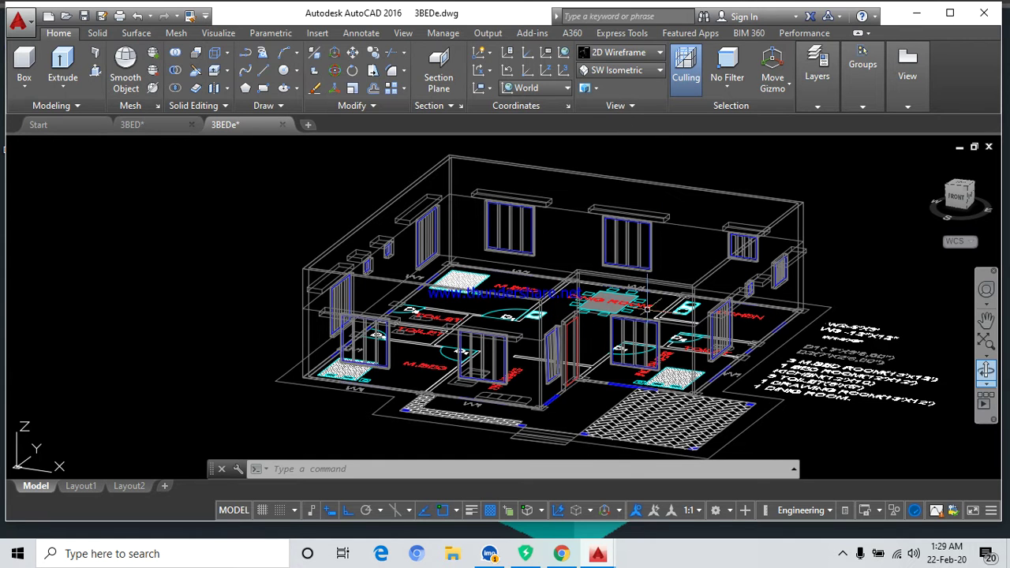
{"action": "scroll", "coordinate": [588, 359], "scroll_direction": "up", "scroll_amount": 2}
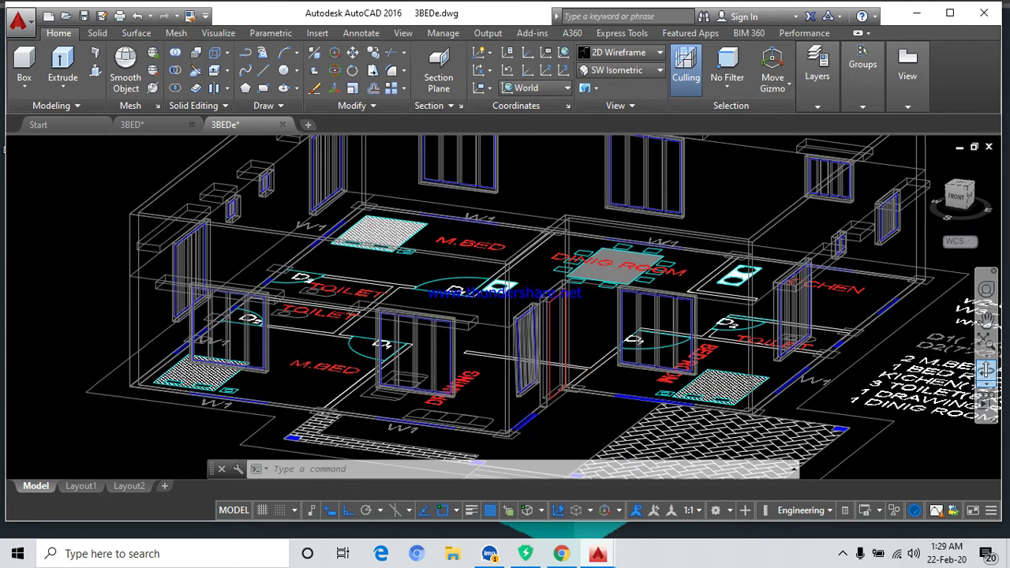
{"action": "scroll", "coordinate": [543, 364], "scroll_direction": "down", "scroll_amount": 3}
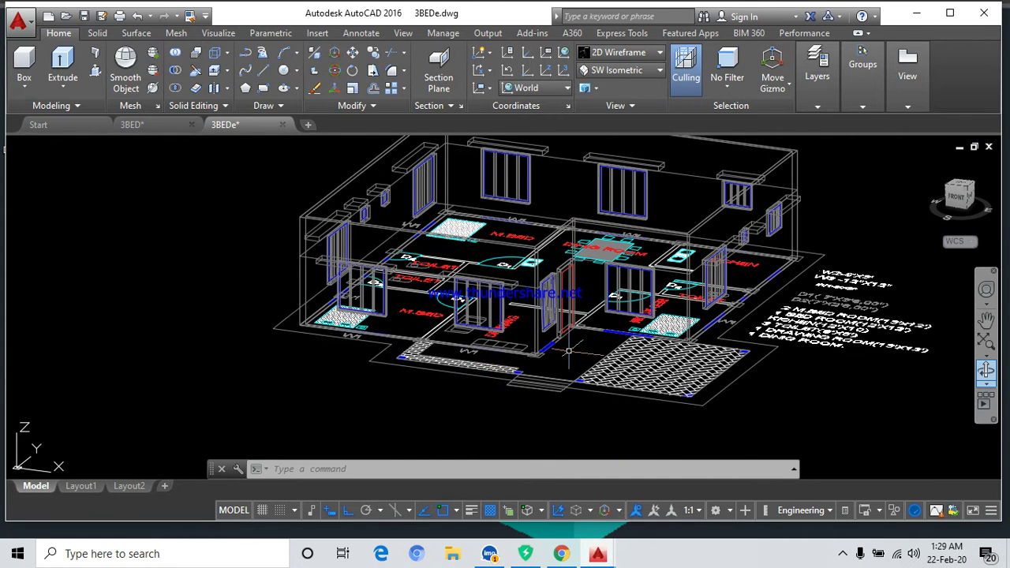
{"action": "scroll", "coordinate": [497, 365], "scroll_direction": "up", "scroll_amount": 2}
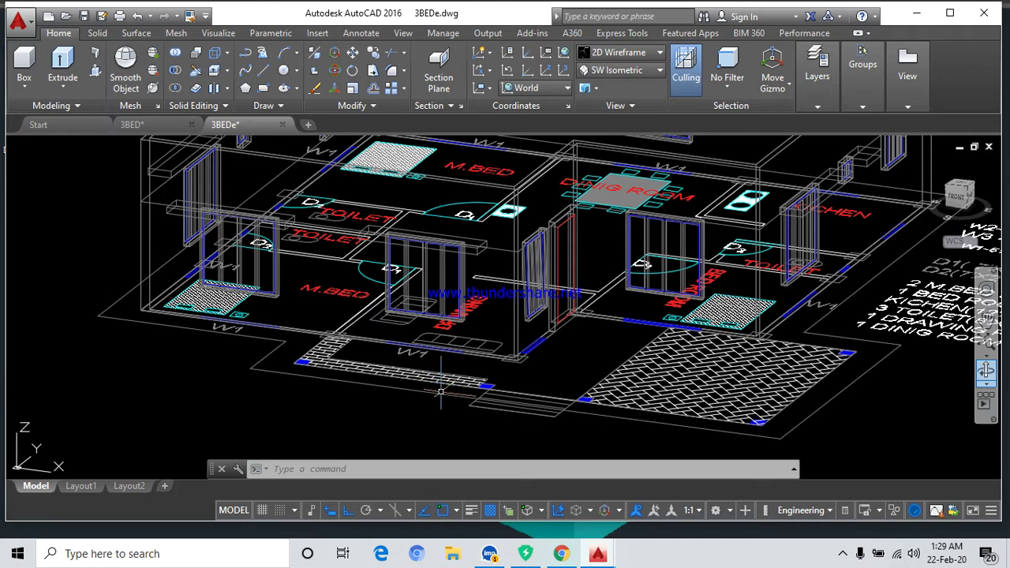
{"action": "scroll", "coordinate": [590, 366], "scroll_direction": "down", "scroll_amount": 2}
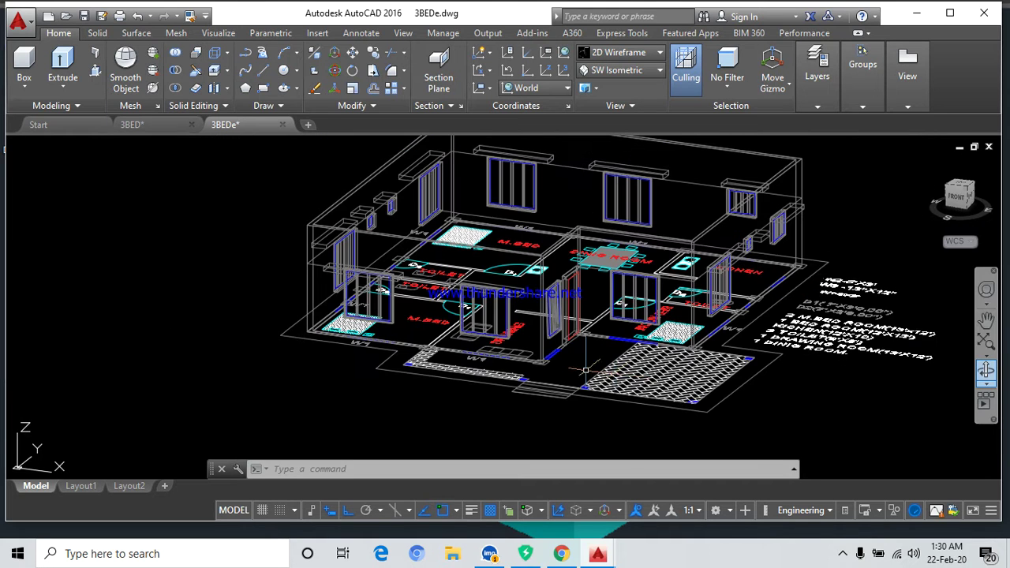
Window-select the house, then add remaining parts and the upper walls with more windows.
{"action": "left_click", "coordinate": [780, 387]}
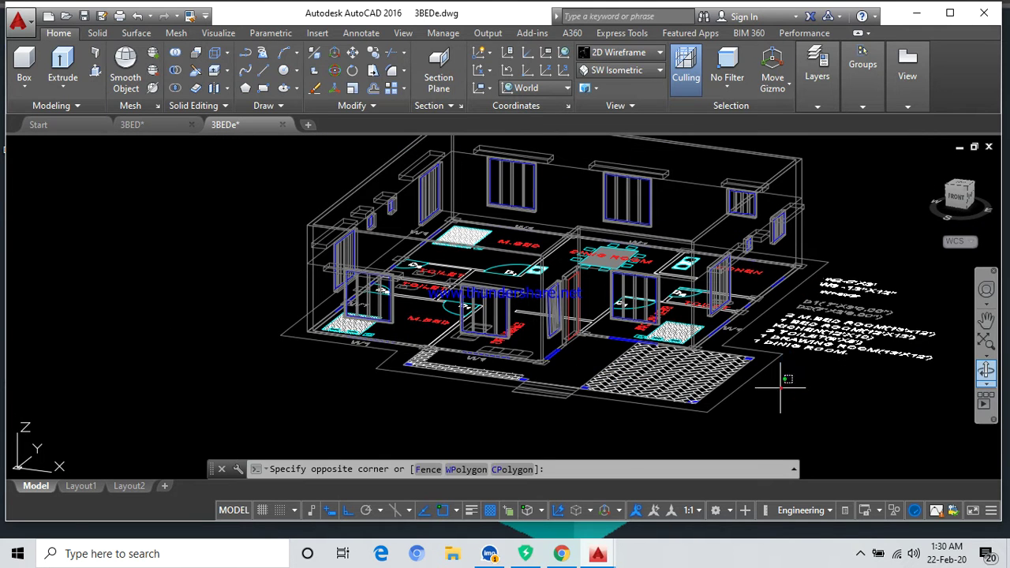
{"action": "left_click", "coordinate": [344, 208]}
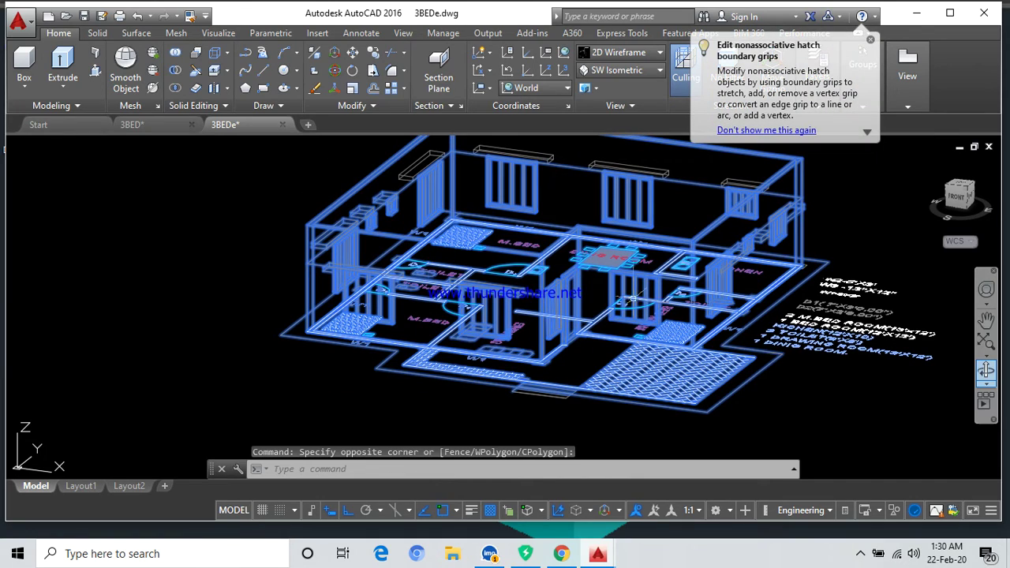
{"action": "scroll", "coordinate": [632, 297], "scroll_direction": "up", "scroll_amount": 1}
{"action": "scroll", "coordinate": [633, 297], "scroll_direction": "up", "scroll_amount": 1}
{"action": "scroll", "coordinate": [556, 273], "scroll_direction": "down", "scroll_amount": 1}
{"action": "scroll", "coordinate": [557, 273], "scroll_direction": "down", "scroll_amount": 2}
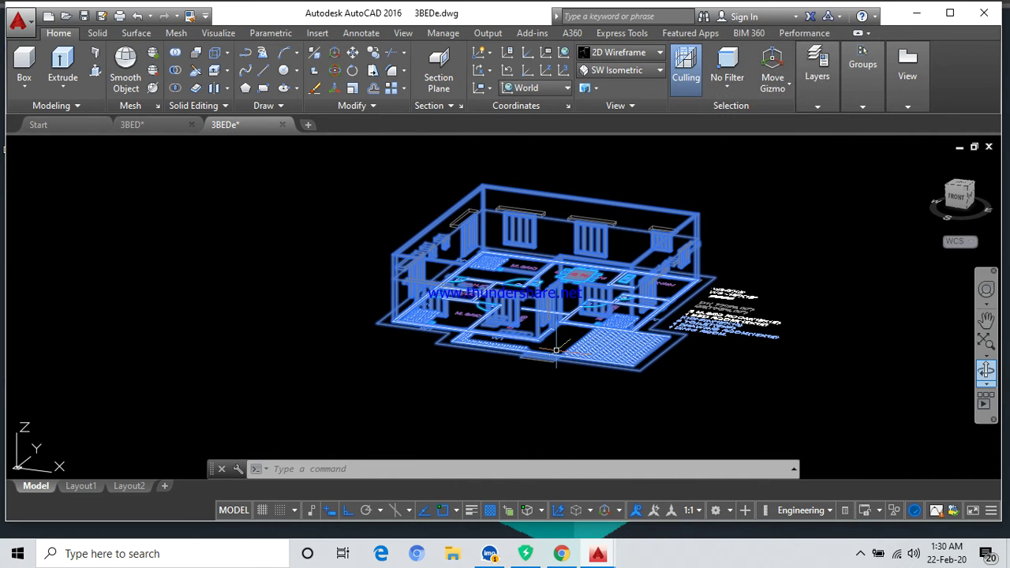
{"action": "left_click", "coordinate": [713, 221]}
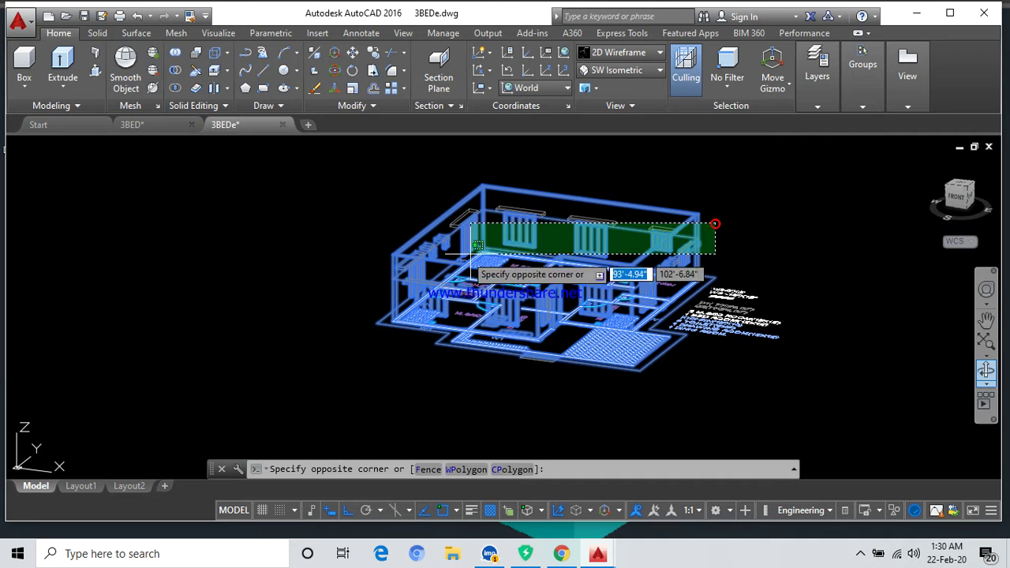
{"action": "left_click", "coordinate": [382, 238]}
{"action": "left_click", "coordinate": [519, 199]}
{"action": "left_click", "coordinate": [544, 229]}
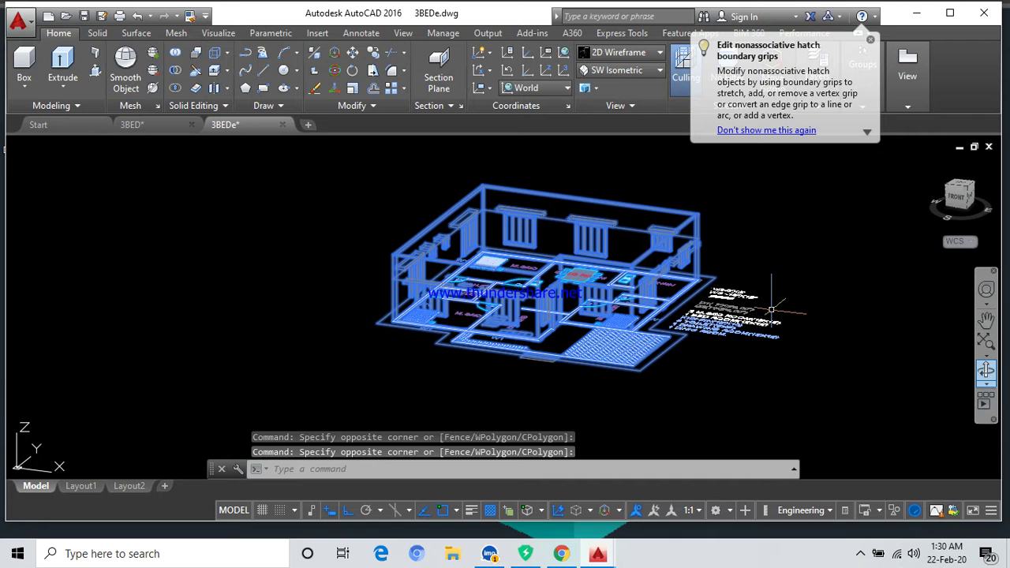
Move the selected house 10 units from the patio corner base point, then clear the selection.
{"action": "type", "text": "m"}
{"action": "key", "text": "Return"}
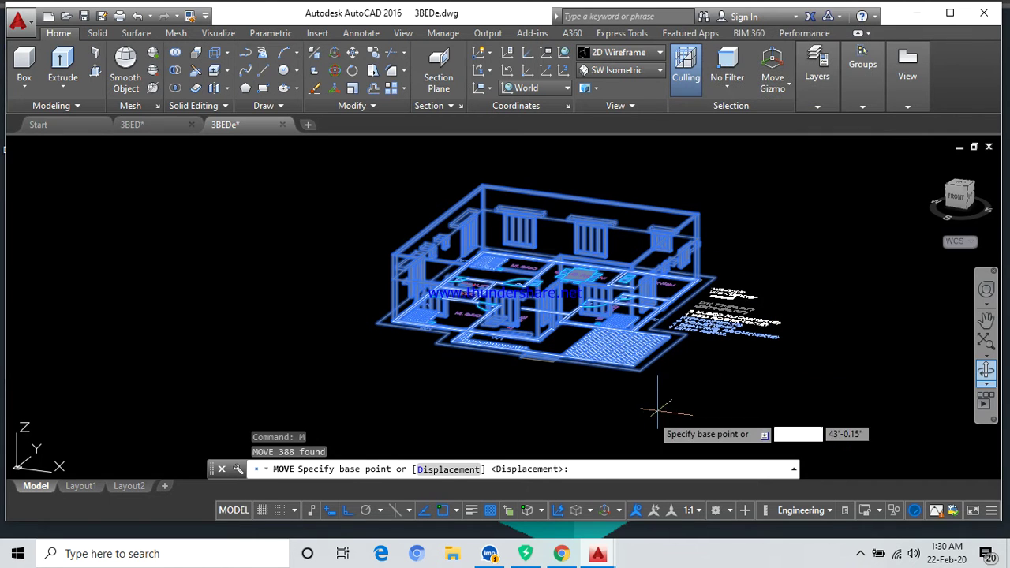
{"action": "scroll", "coordinate": [632, 394], "scroll_direction": "up", "scroll_amount": 3}
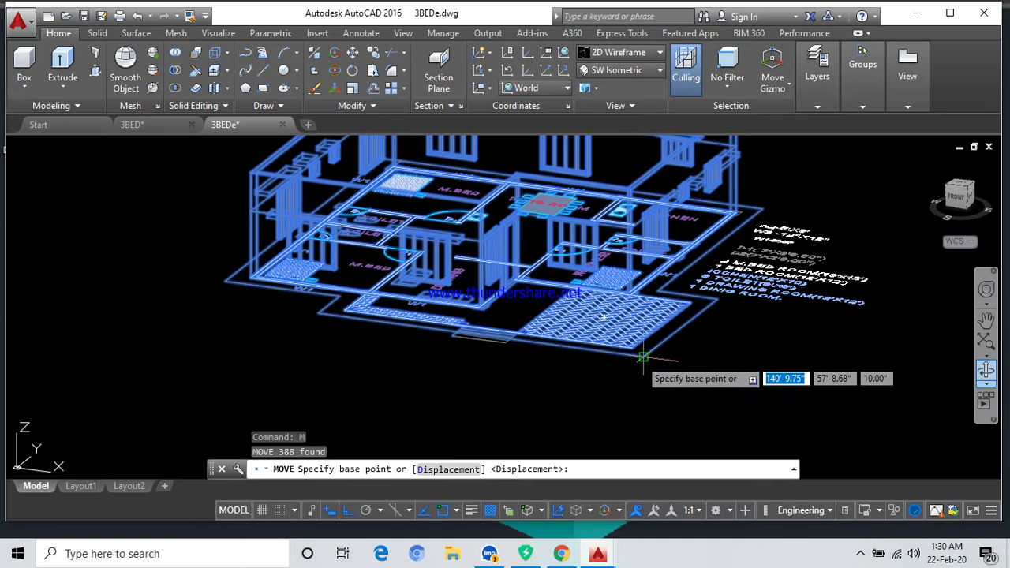
{"action": "left_click", "coordinate": [643, 356]}
{"action": "type", "text": "10"}
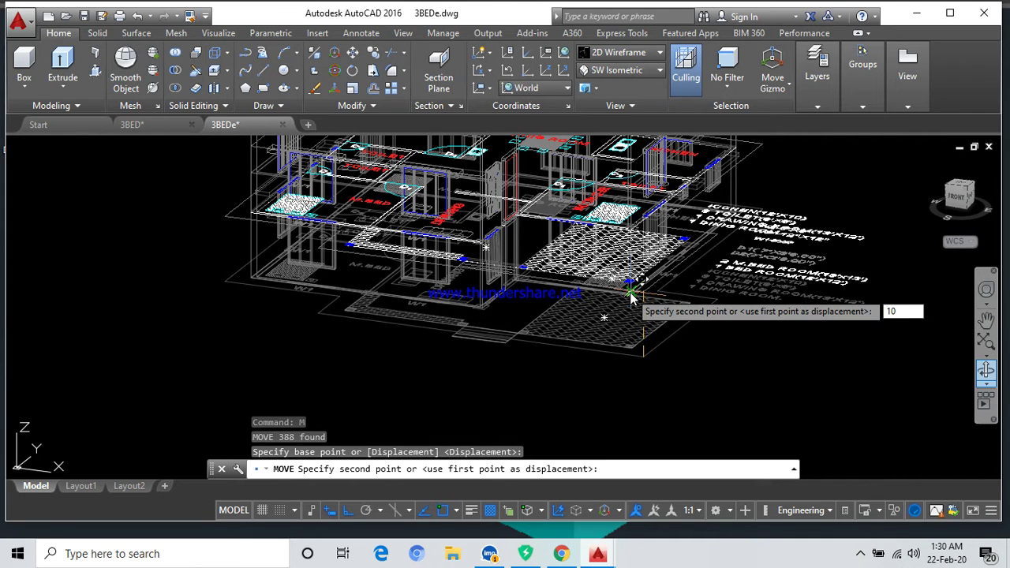
{"action": "type", "text": "0"}
{"action": "key", "text": "Return"}
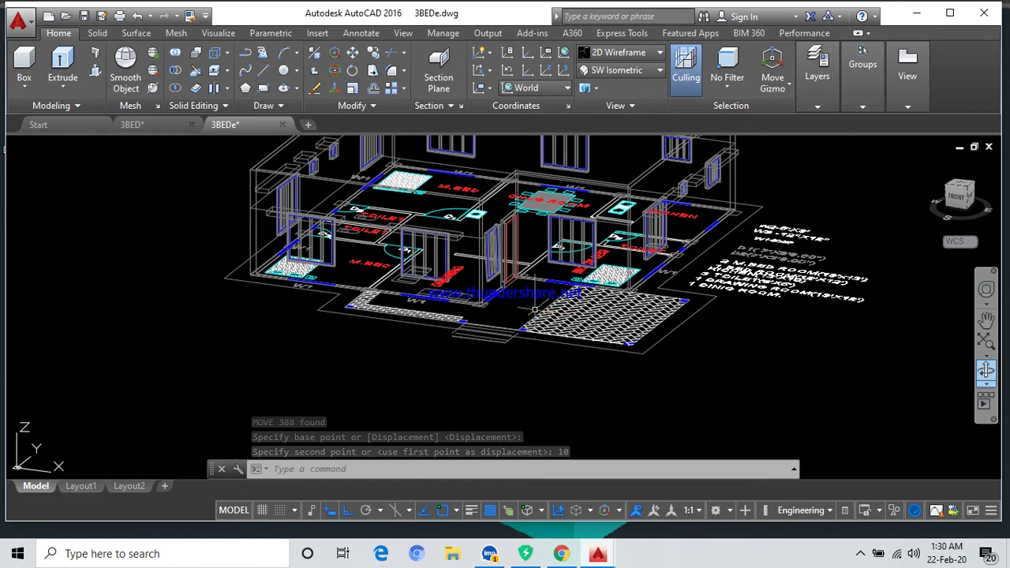
{"action": "scroll", "coordinate": [542, 310], "scroll_direction": "up", "scroll_amount": 2}
{"action": "scroll", "coordinate": [545, 309], "scroll_direction": "up", "scroll_amount": 2}
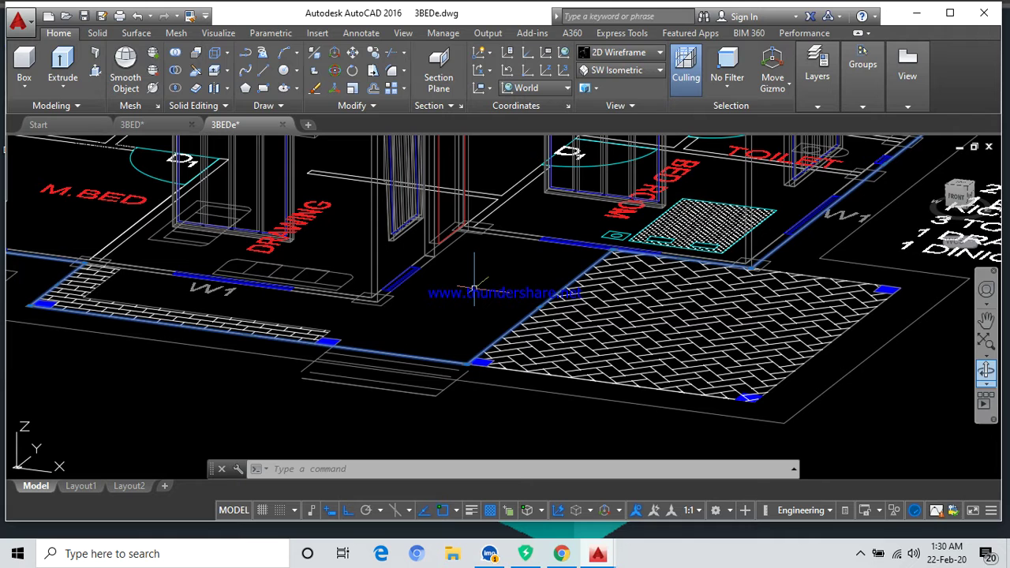
{"action": "key", "text": "Escape"}
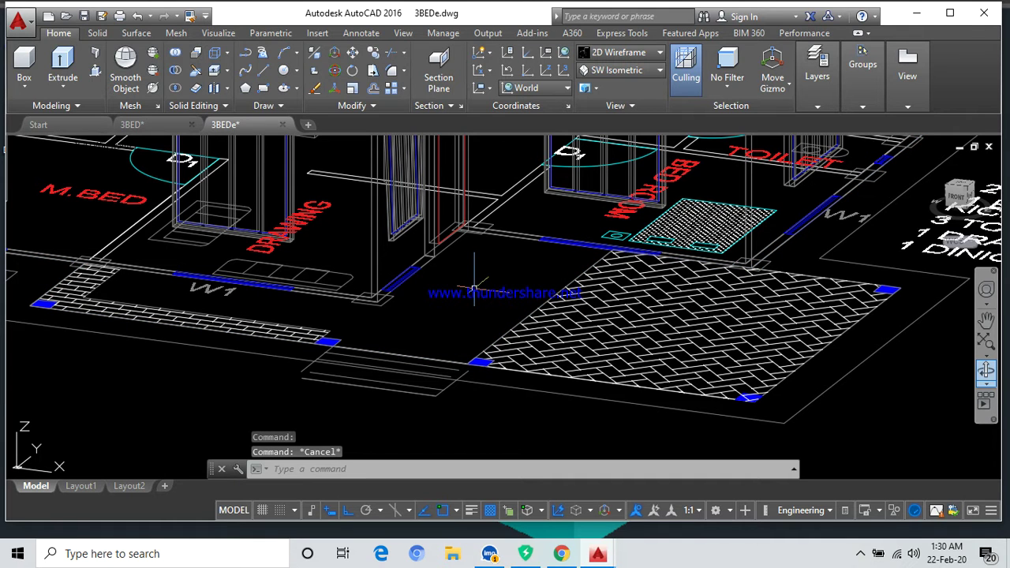
Start a polyline at the front wall corner and snap to the next corner.
{"action": "left_click", "coordinate": [245, 52]}
{"action": "scroll", "coordinate": [454, 359], "scroll_direction": "up", "scroll_amount": 3}
{"action": "left_click", "coordinate": [451, 359]}
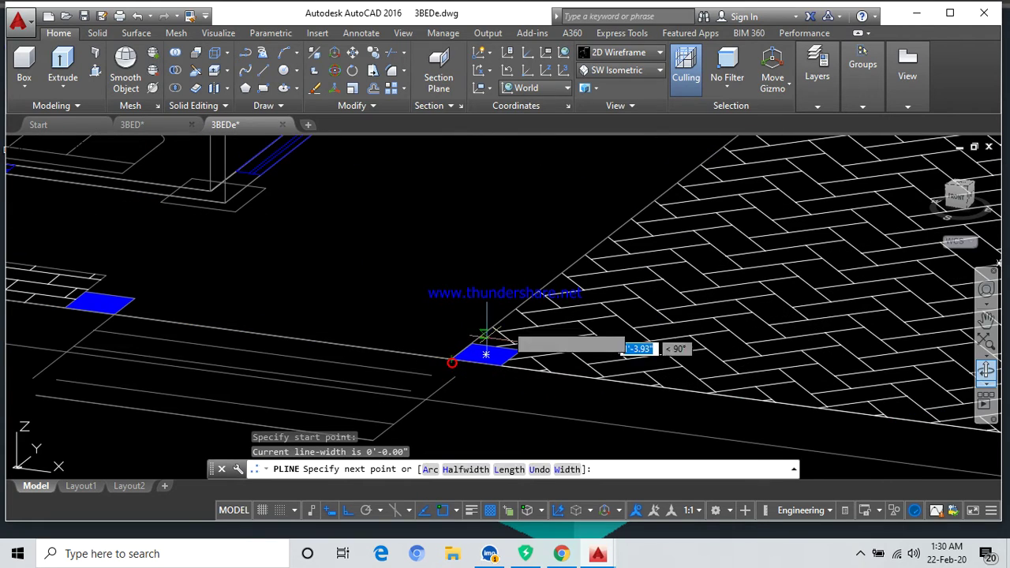
{"action": "scroll", "coordinate": [576, 240], "scroll_direction": "down", "scroll_amount": 3}
{"action": "scroll", "coordinate": [573, 251], "scroll_direction": "down", "scroll_amount": 3}
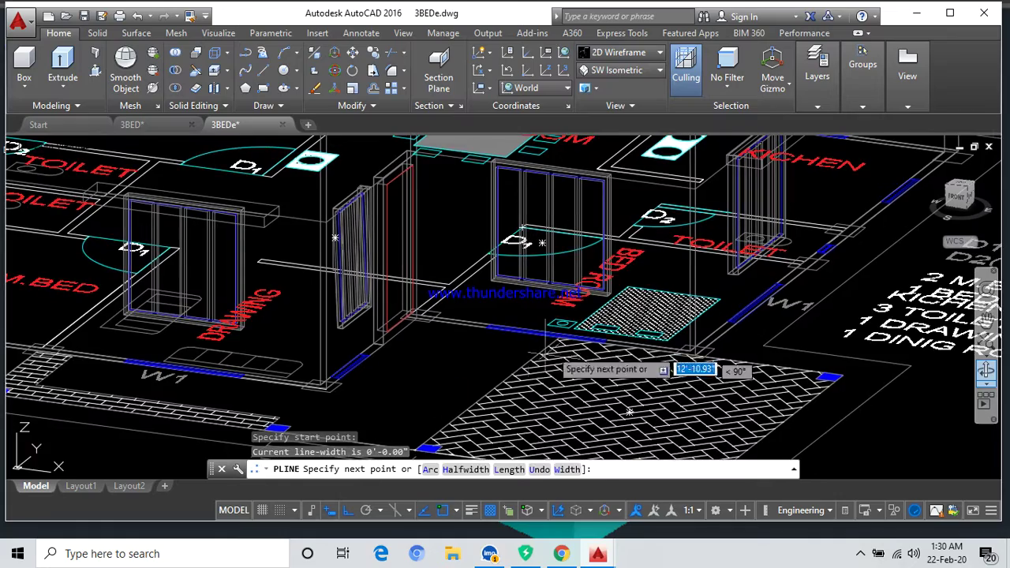
{"action": "scroll", "coordinate": [537, 351], "scroll_direction": "up", "scroll_amount": 3}
{"action": "scroll", "coordinate": [516, 351], "scroll_direction": "up", "scroll_amount": 2}
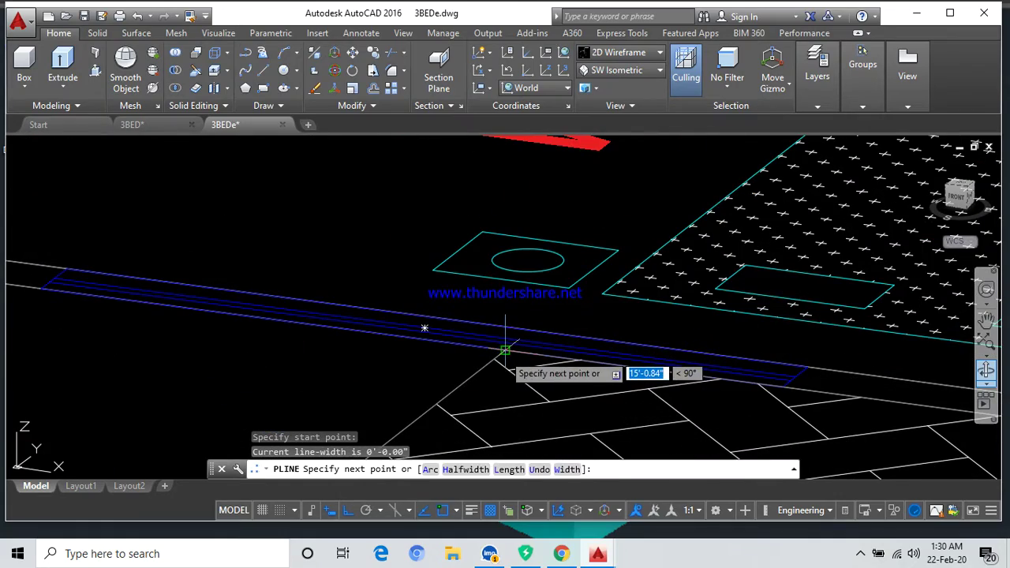
{"action": "left_click", "coordinate": [505, 349]}
{"action": "scroll", "coordinate": [711, 391], "scroll_direction": "down", "scroll_amount": 2}
{"action": "scroll", "coordinate": [599, 347], "scroll_direction": "down", "scroll_amount": 2}
{"action": "scroll", "coordinate": [512, 304], "scroll_direction": "down", "scroll_amount": 1}
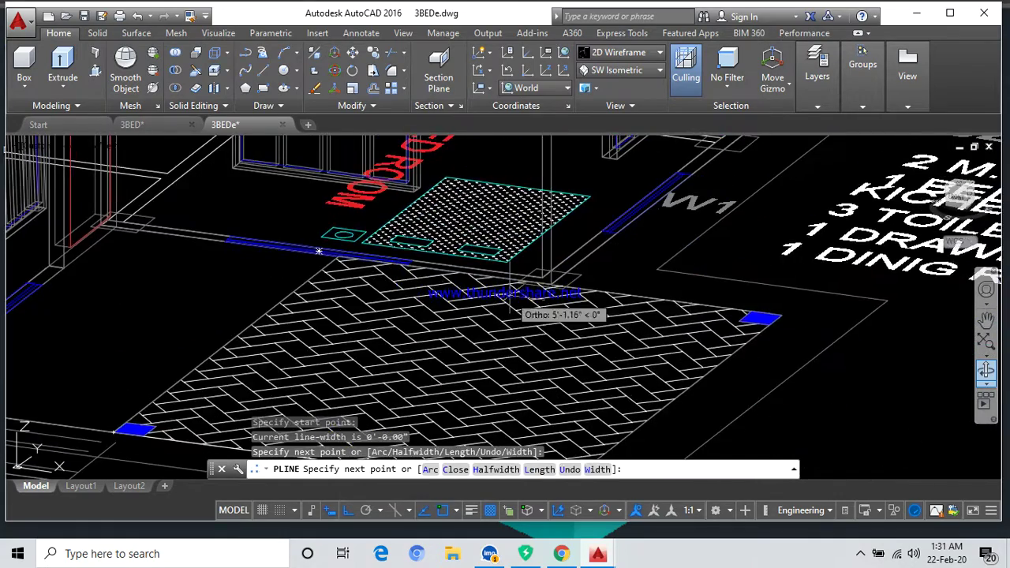
{"action": "scroll", "coordinate": [512, 305], "scroll_direction": "up", "scroll_amount": 2}
{"action": "scroll", "coordinate": [553, 300], "scroll_direction": "up", "scroll_amount": 2}
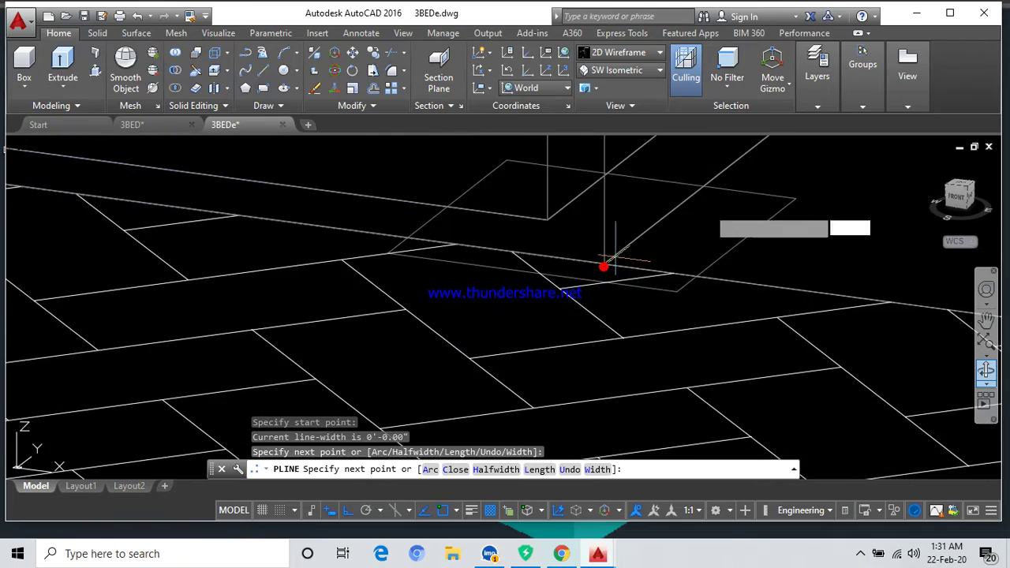
Add two more outline vertices at the wall corners along the front edge.
{"action": "left_click", "coordinate": [614, 260]}
{"action": "scroll", "coordinate": [602, 265], "scroll_direction": "down", "scroll_amount": 2}
{"action": "scroll", "coordinate": [607, 339], "scroll_direction": "up", "scroll_amount": 2}
{"action": "scroll", "coordinate": [564, 402], "scroll_direction": "up", "scroll_amount": 1}
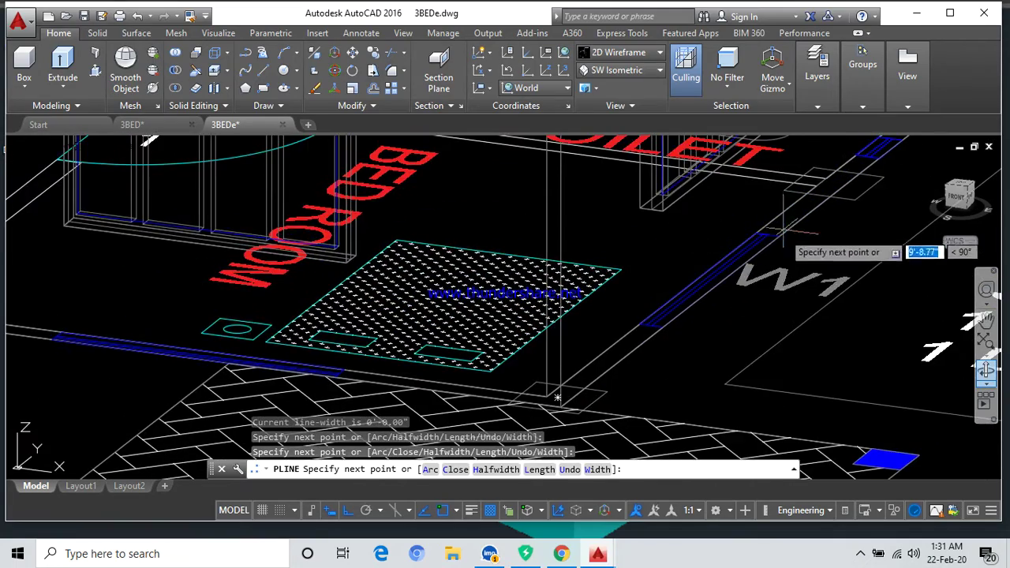
{"action": "scroll", "coordinate": [784, 231], "scroll_direction": "down", "scroll_amount": 2}
{"action": "scroll", "coordinate": [868, 261], "scroll_direction": "up", "scroll_amount": 1}
{"action": "scroll", "coordinate": [710, 261], "scroll_direction": "up", "scroll_amount": 1}
{"action": "scroll", "coordinate": [695, 296], "scroll_direction": "up", "scroll_amount": 1}
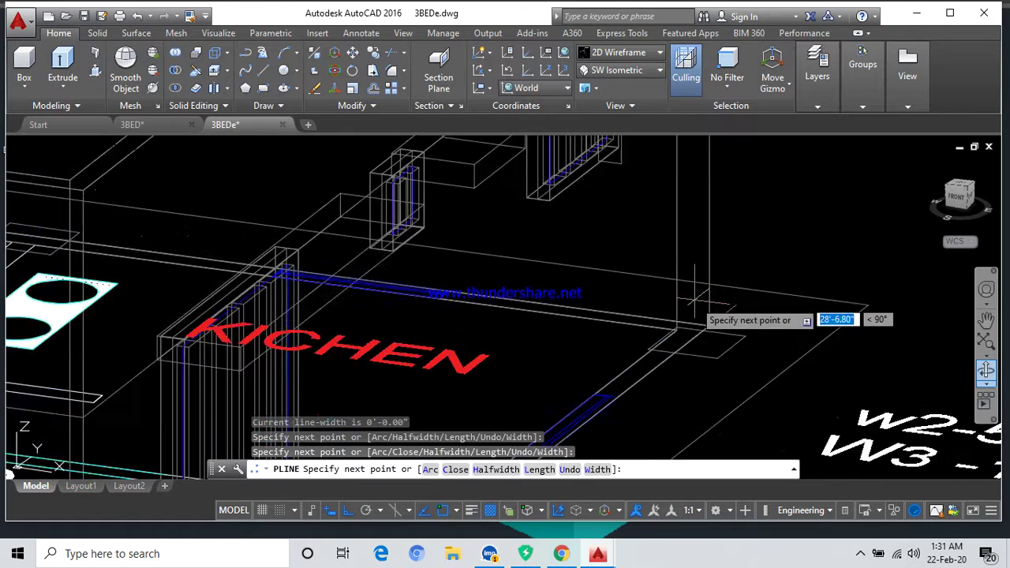
{"action": "scroll", "coordinate": [694, 296], "scroll_direction": "up", "scroll_amount": 1}
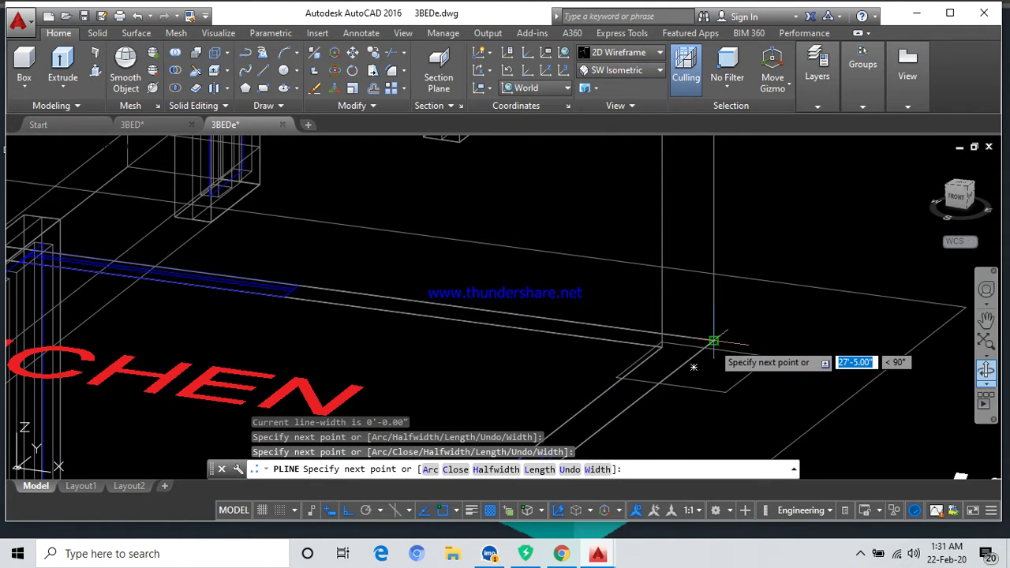
{"action": "left_click", "coordinate": [713, 341]}
{"action": "scroll", "coordinate": [274, 274], "scroll_direction": "down", "scroll_amount": 1}
{"action": "scroll", "coordinate": [275, 274], "scroll_direction": "down", "scroll_amount": 1}
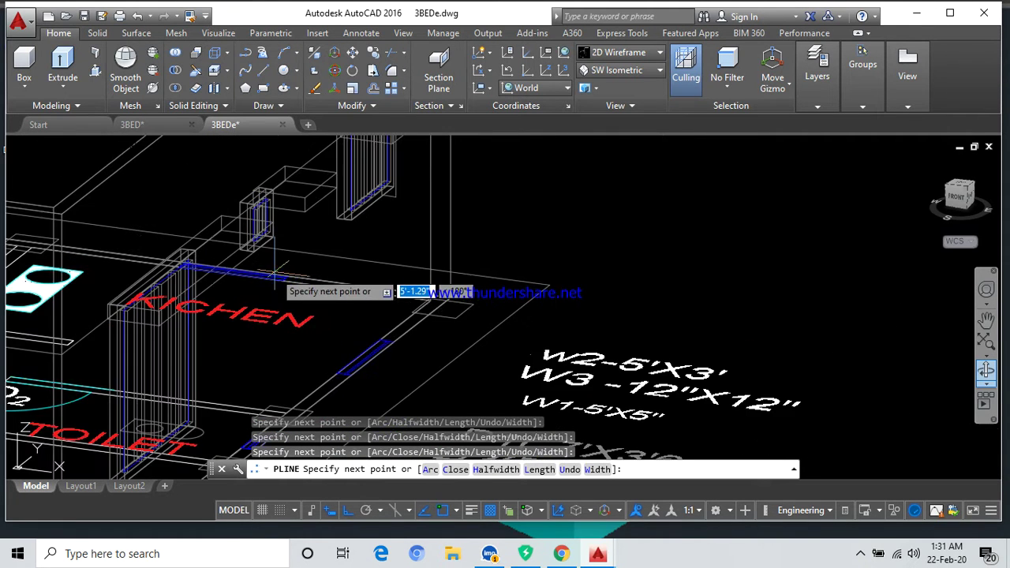
Pan across the house to the far wall endpoint, place the last vertex and end the polyline.
{"action": "middle_click_drag", "start_coordinate": [300, 279], "coordinate": [665, 338]}
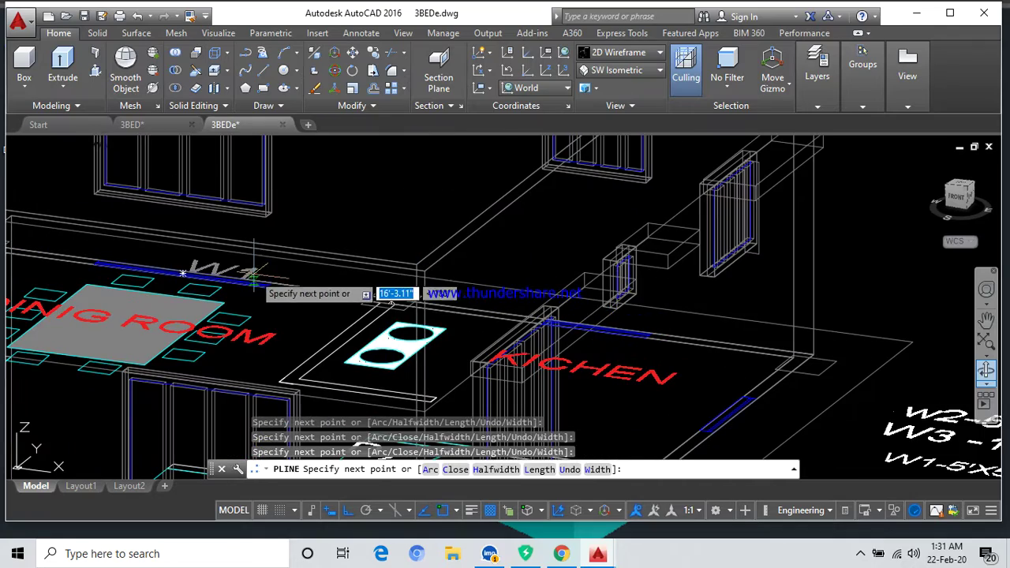
{"action": "middle_click_drag", "start_coordinate": [253, 278], "coordinate": [641, 312]}
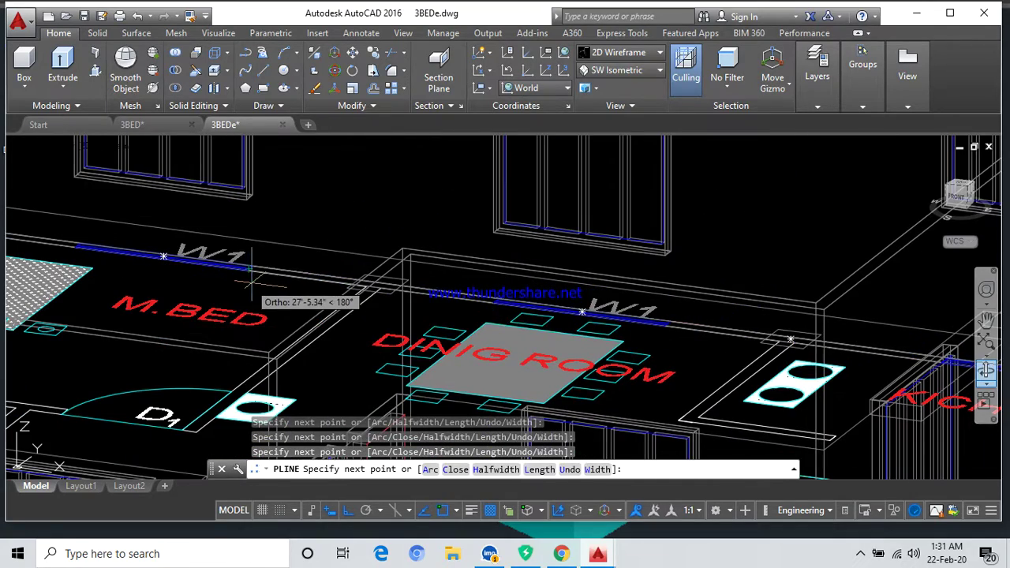
{"action": "middle_click_drag", "start_coordinate": [251, 278], "coordinate": [511, 325]}
{"action": "scroll", "coordinate": [224, 275], "scroll_direction": "up", "scroll_amount": 3}
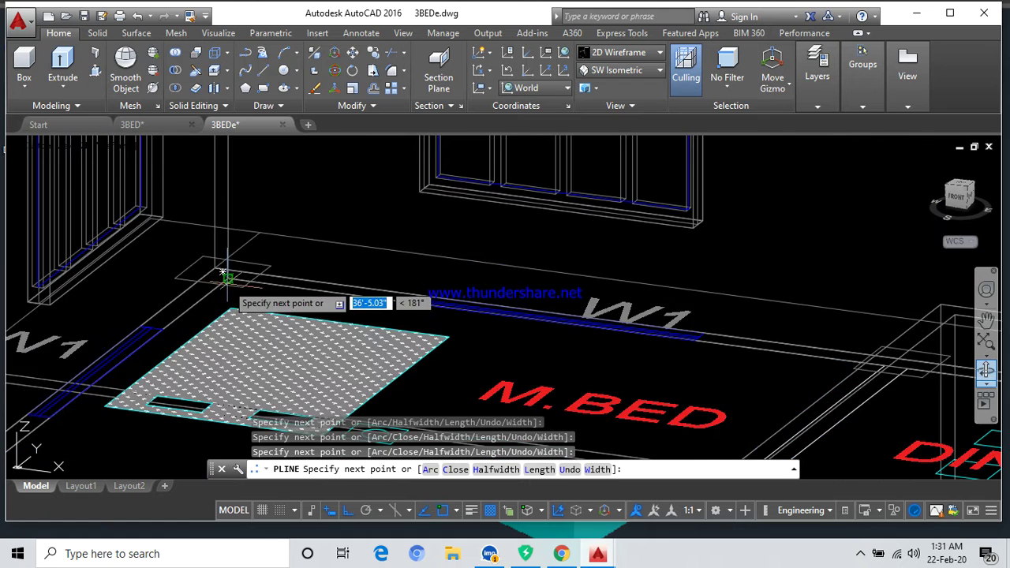
{"action": "scroll", "coordinate": [215, 265], "scroll_direction": "up", "scroll_amount": 3}
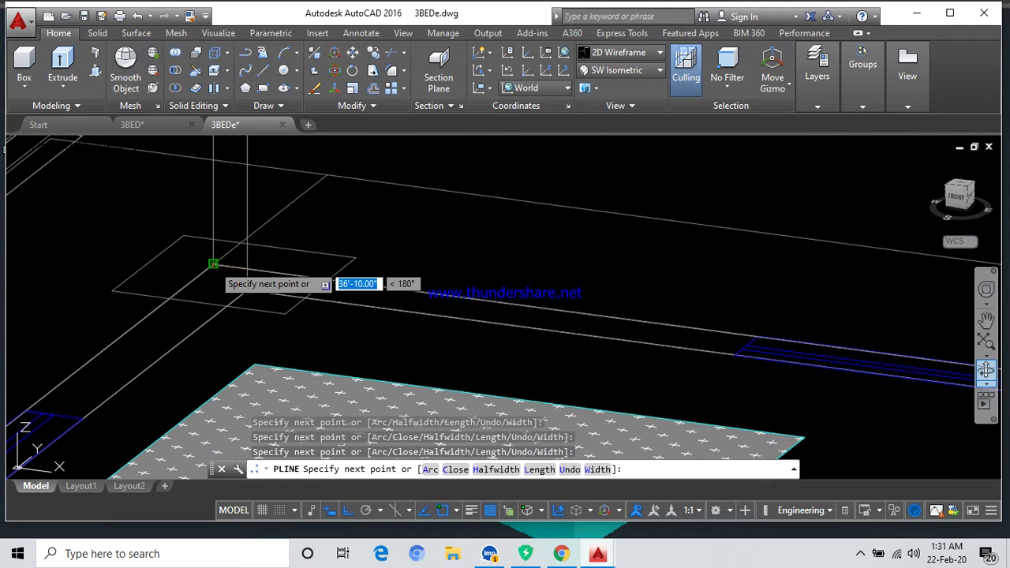
{"action": "scroll", "coordinate": [212, 264], "scroll_direction": "down", "scroll_amount": 3}
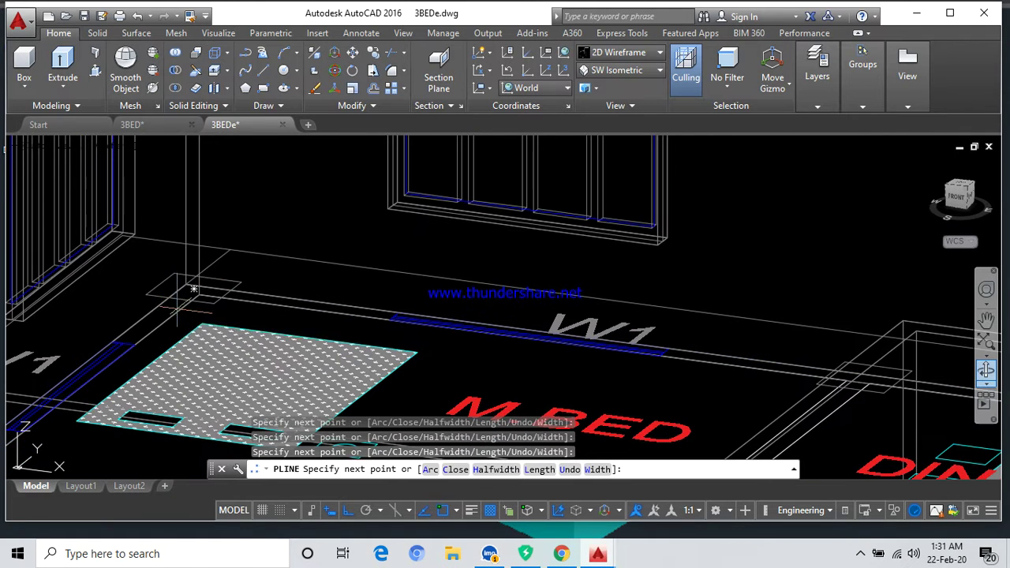
{"action": "scroll", "coordinate": [194, 290], "scroll_direction": "down", "scroll_amount": 2}
{"action": "scroll", "coordinate": [198, 299], "scroll_direction": "down", "scroll_amount": 2}
{"action": "scroll", "coordinate": [213, 323], "scroll_direction": "down", "scroll_amount": 2}
{"action": "scroll", "coordinate": [235, 359], "scroll_direction": "down", "scroll_amount": 2}
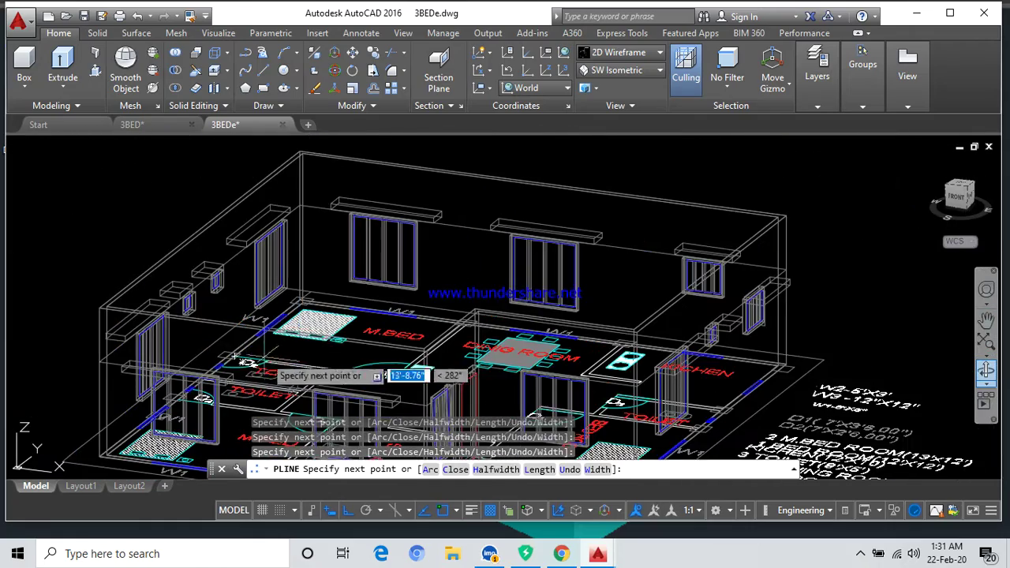
{"action": "scroll", "coordinate": [235, 359], "scroll_direction": "up", "scroll_amount": 2}
{"action": "scroll", "coordinate": [229, 338], "scroll_direction": "up", "scroll_amount": 2}
{"action": "scroll", "coordinate": [136, 415], "scroll_direction": "up", "scroll_amount": 2}
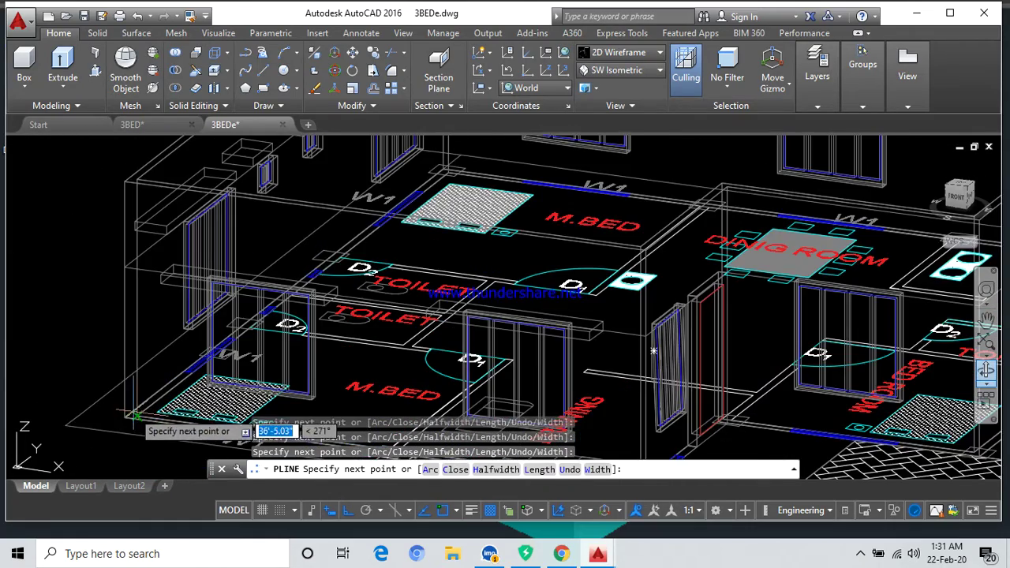
{"action": "scroll", "coordinate": [130, 422], "scroll_direction": "up", "scroll_amount": 3}
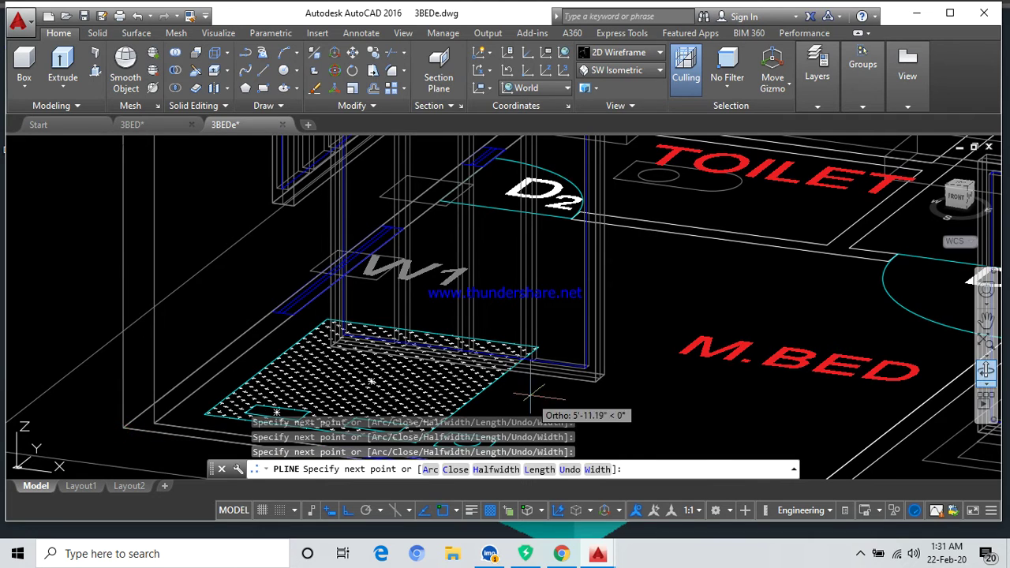
{"action": "scroll", "coordinate": [512, 411], "scroll_direction": "down", "scroll_amount": 3}
{"action": "scroll", "coordinate": [250, 186], "scroll_direction": "up", "scroll_amount": 2}
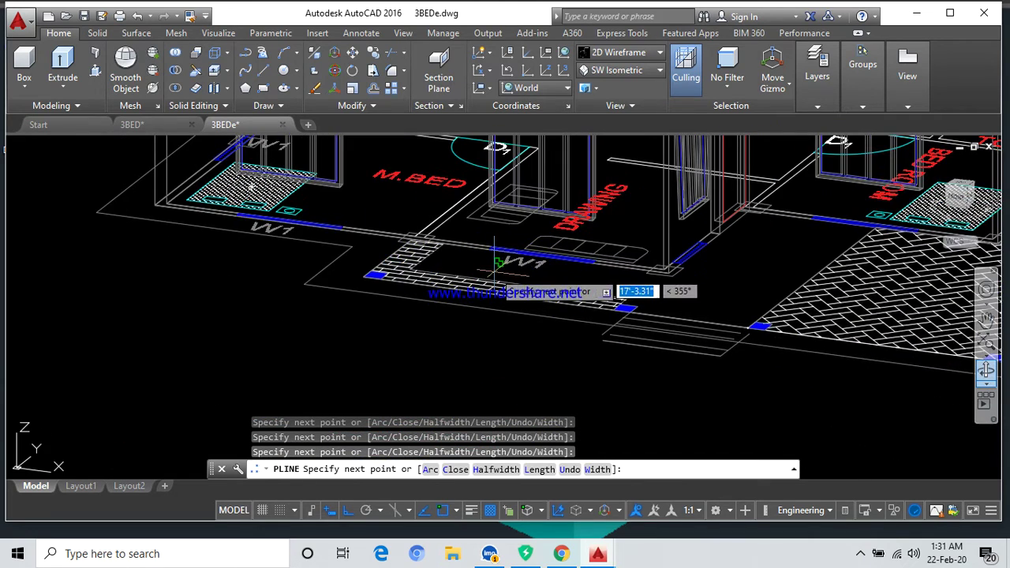
{"action": "middle_click_drag", "start_coordinate": [491, 275], "coordinate": [408, 275]}
{"action": "scroll", "coordinate": [316, 237], "scroll_direction": "up", "scroll_amount": 2}
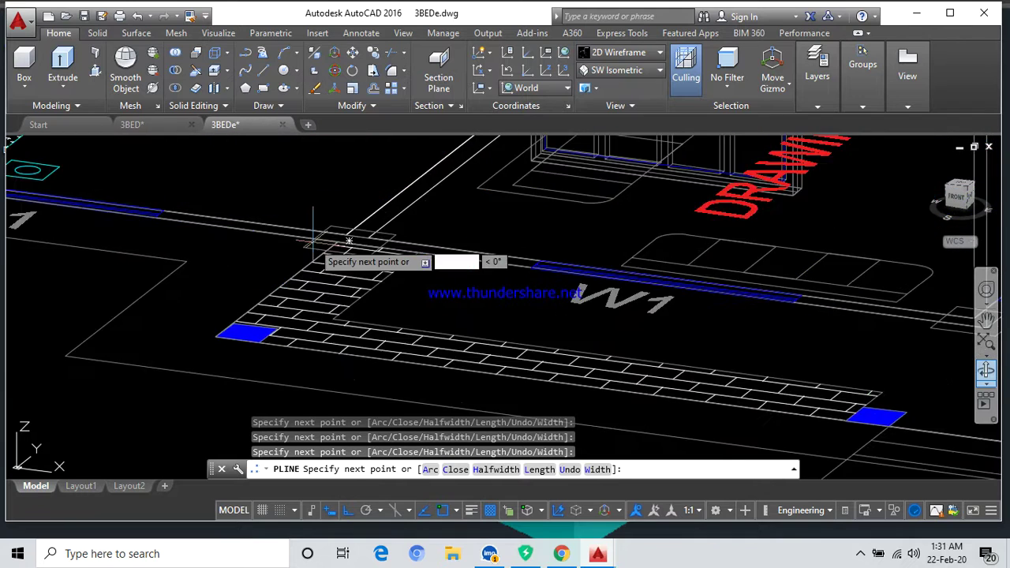
{"action": "scroll", "coordinate": [320, 237], "scroll_direction": "up", "scroll_amount": 2}
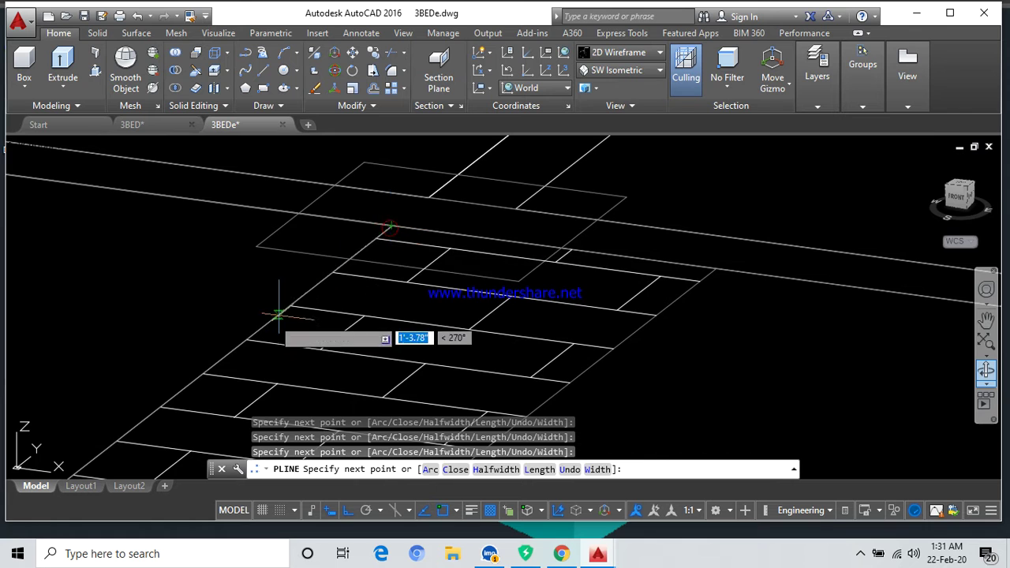
{"action": "scroll", "coordinate": [281, 316], "scroll_direction": "down", "scroll_amount": 3}
{"action": "middle_click_drag", "start_coordinate": [269, 313], "coordinate": [307, 191]}
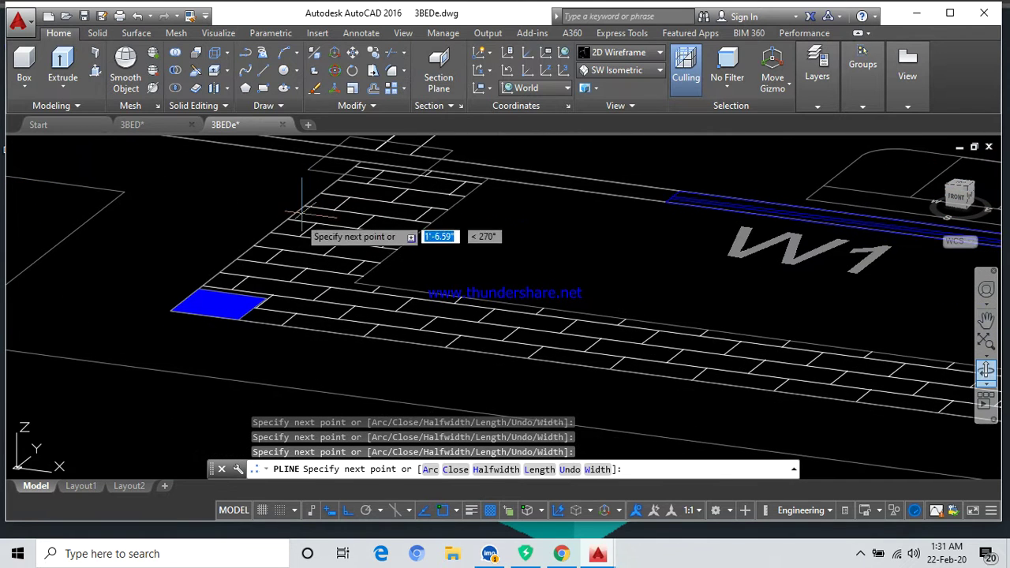
{"action": "scroll", "coordinate": [168, 310], "scroll_direction": "up", "scroll_amount": 2}
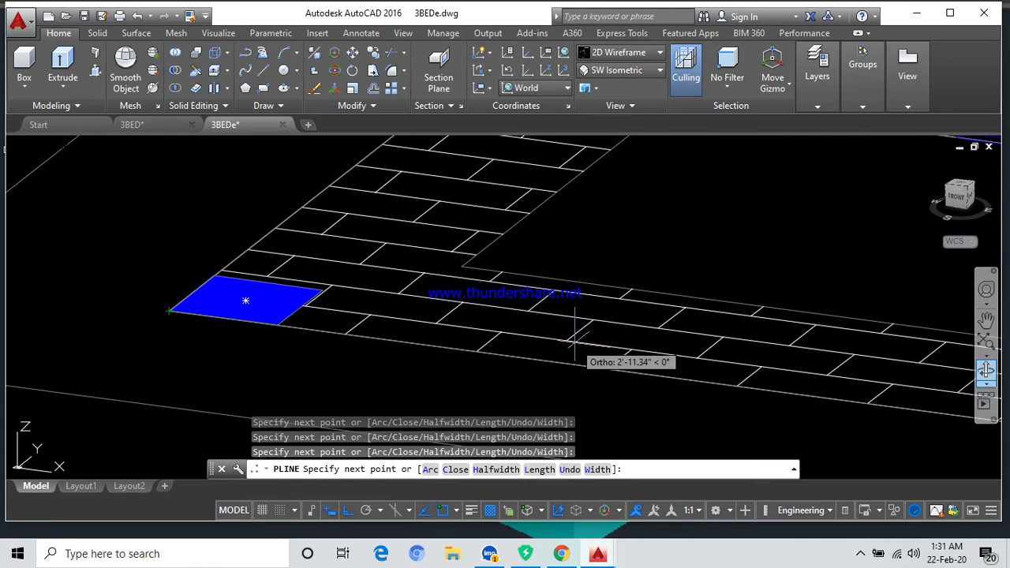
{"action": "scroll", "coordinate": [523, 326], "scroll_direction": "down", "scroll_amount": 3}
{"action": "middle_click_drag", "start_coordinate": [523, 326], "coordinate": [326, 243]}
{"action": "scroll", "coordinate": [561, 312], "scroll_direction": "up", "scroll_amount": 2}
{"action": "scroll", "coordinate": [632, 316], "scroll_direction": "up", "scroll_amount": 2}
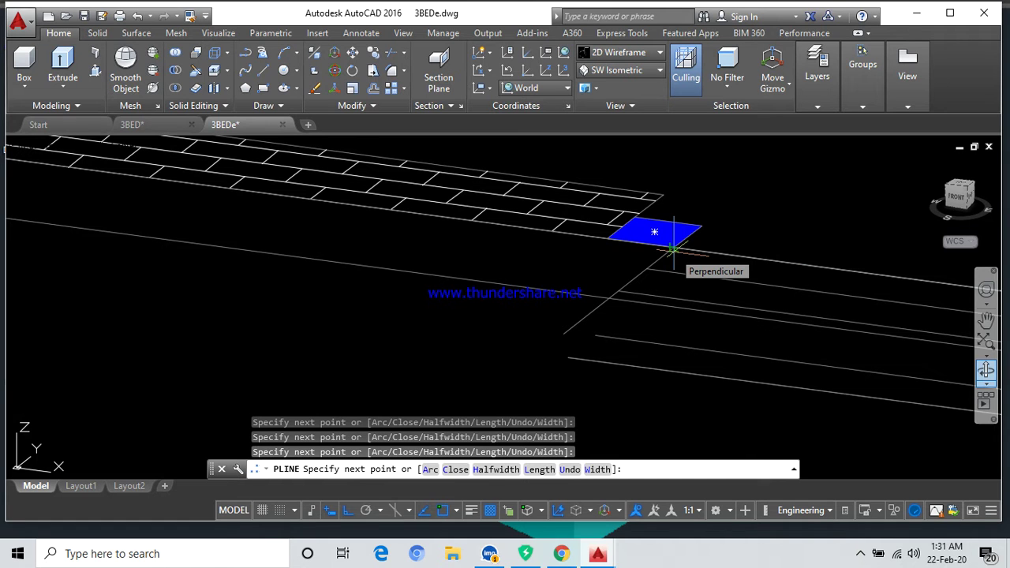
{"action": "scroll", "coordinate": [807, 270], "scroll_direction": "down", "scroll_amount": 3}
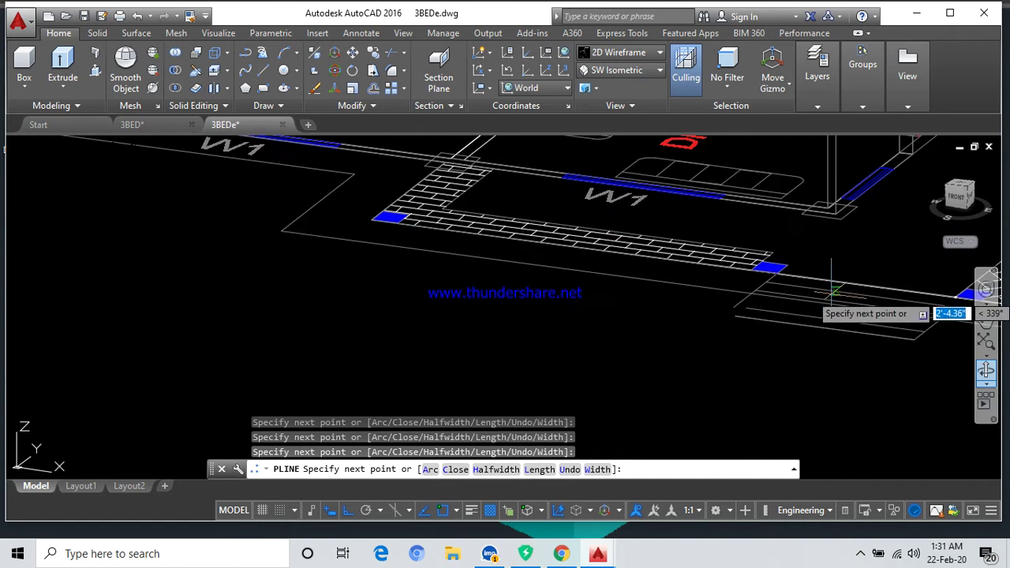
{"action": "middle_click_drag", "start_coordinate": [852, 304], "coordinate": [480, 250]}
{"action": "middle_click", "coordinate": [487, 250]}
{"action": "middle_click", "coordinate": [488, 249]}
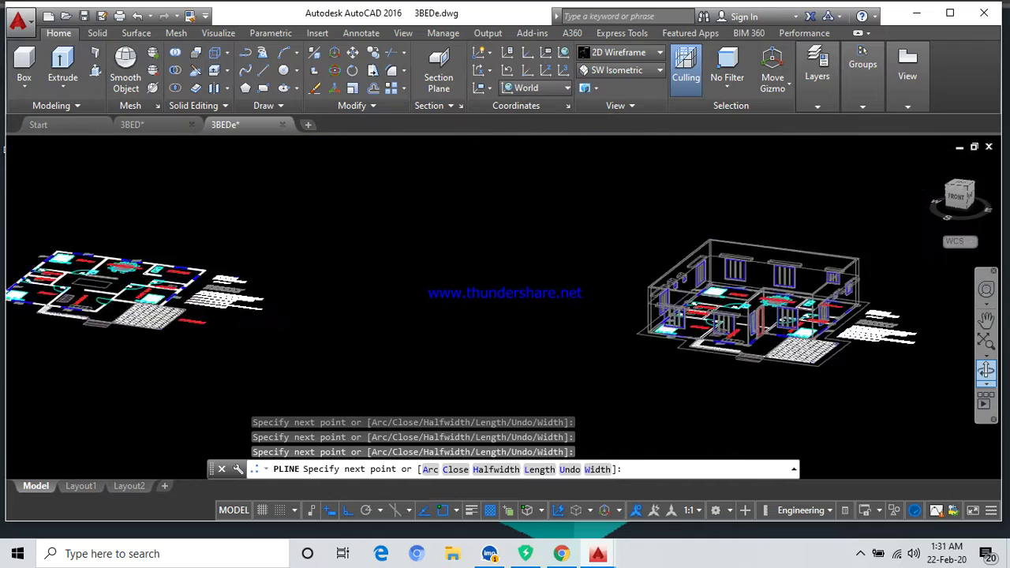
{"action": "middle_click_drag", "start_coordinate": [860, 375], "coordinate": [498, 305]}
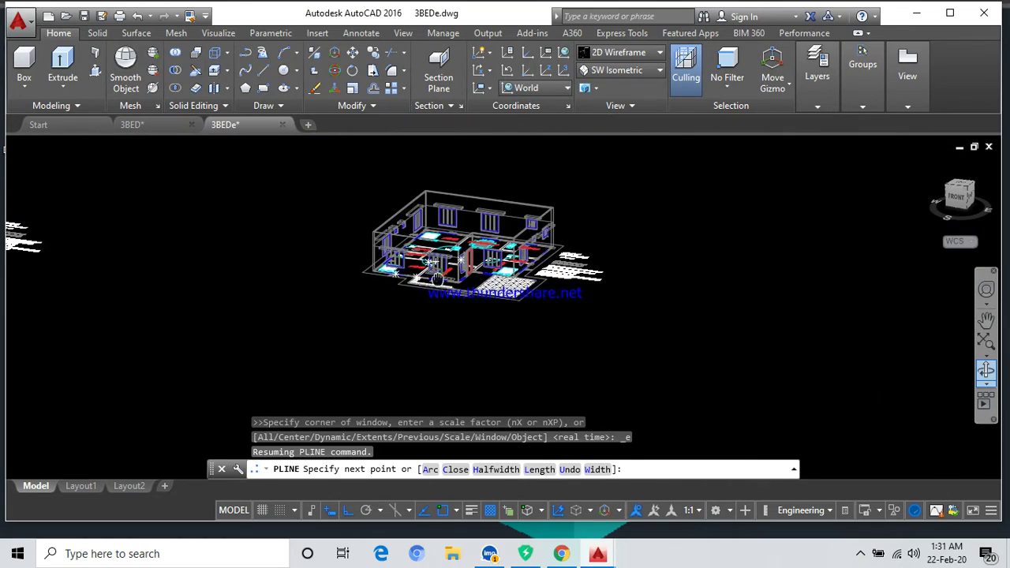
{"action": "scroll", "coordinate": [472, 300], "scroll_direction": "up", "scroll_amount": 5}
{"action": "scroll", "coordinate": [458, 293], "scroll_direction": "up", "scroll_amount": 3}
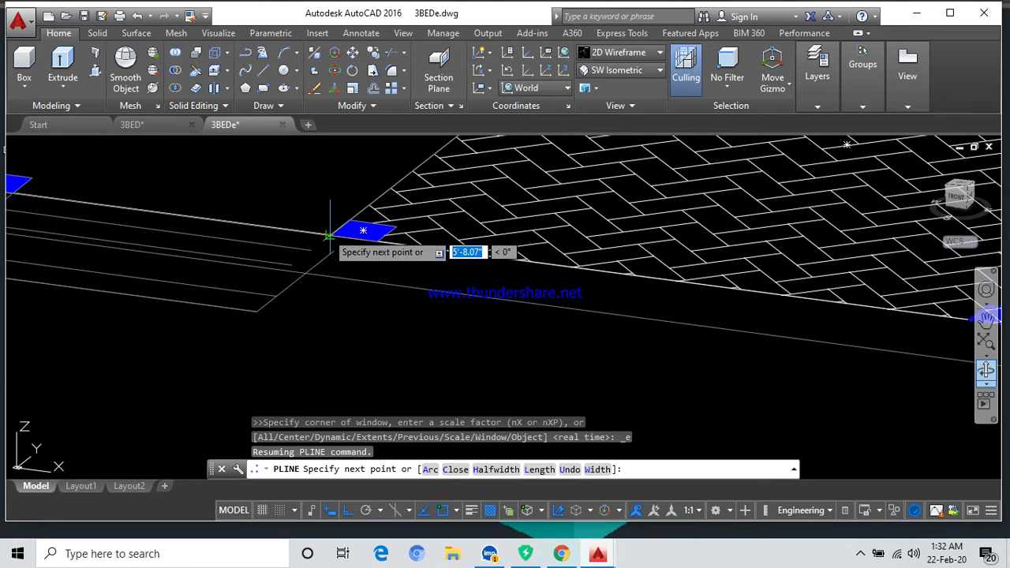
{"action": "left_click", "coordinate": [330, 234]}
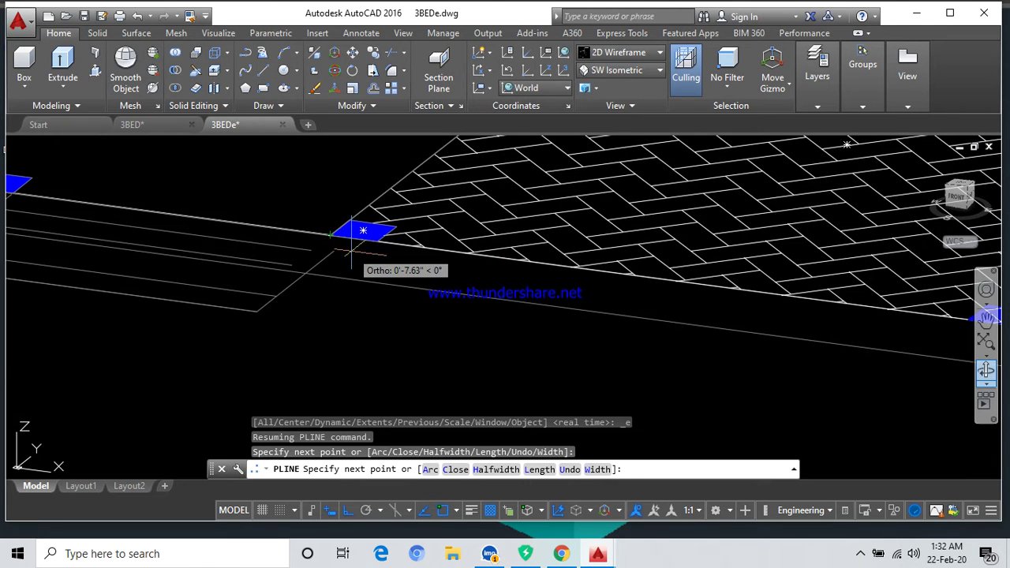
{"action": "key", "text": "Escape"}
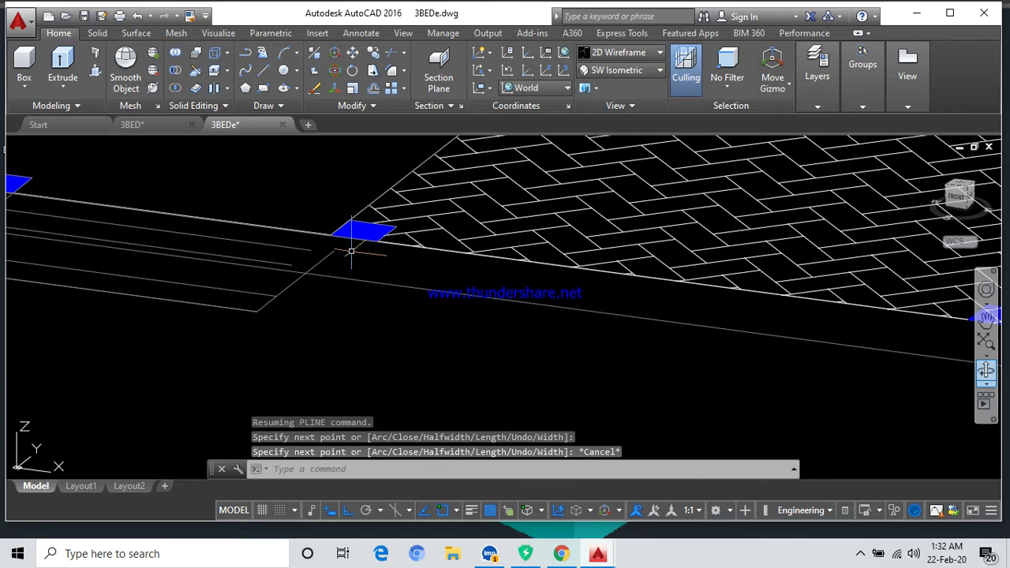
Bring the rooms back into view and select the herringbone-paved floor hatch.
{"action": "scroll", "coordinate": [351, 246], "scroll_direction": "down", "scroll_amount": 1}
{"action": "scroll", "coordinate": [350, 246], "scroll_direction": "down", "scroll_amount": 1}
{"action": "scroll", "coordinate": [340, 248], "scroll_direction": "down", "scroll_amount": 2}
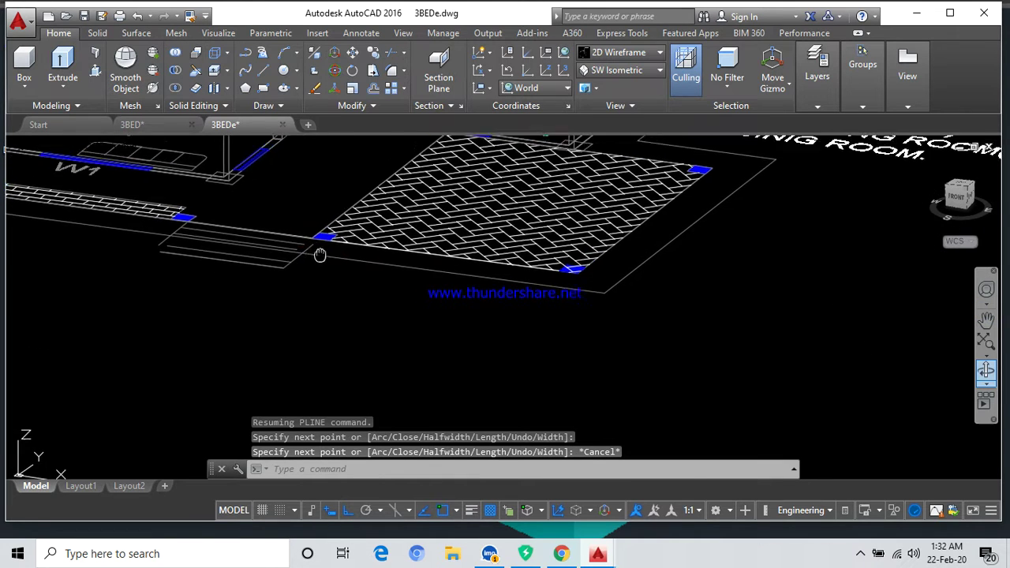
{"action": "scroll", "coordinate": [318, 252], "scroll_direction": "down", "scroll_amount": 2}
{"action": "scroll", "coordinate": [376, 299], "scroll_direction": "up", "scroll_amount": 5}
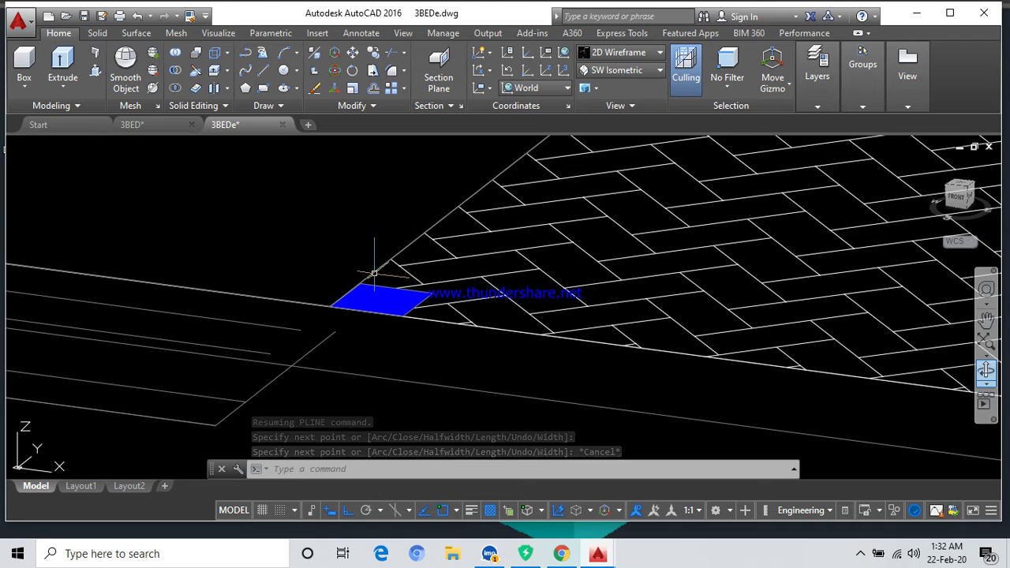
{"action": "scroll", "coordinate": [374, 274], "scroll_direction": "down", "scroll_amount": 4}
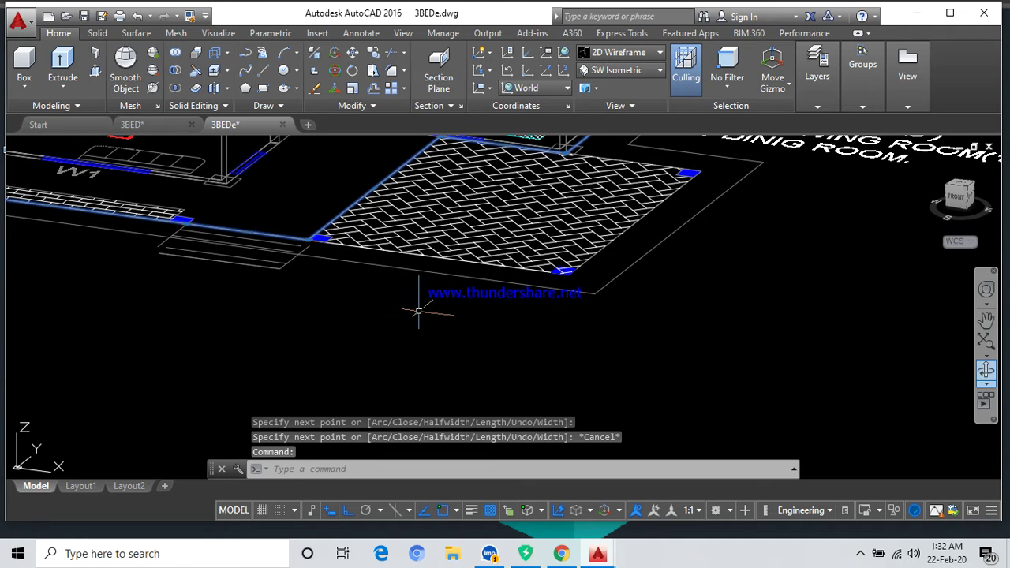
{"action": "middle_click_drag", "start_coordinate": [418, 311], "coordinate": [528, 414]}
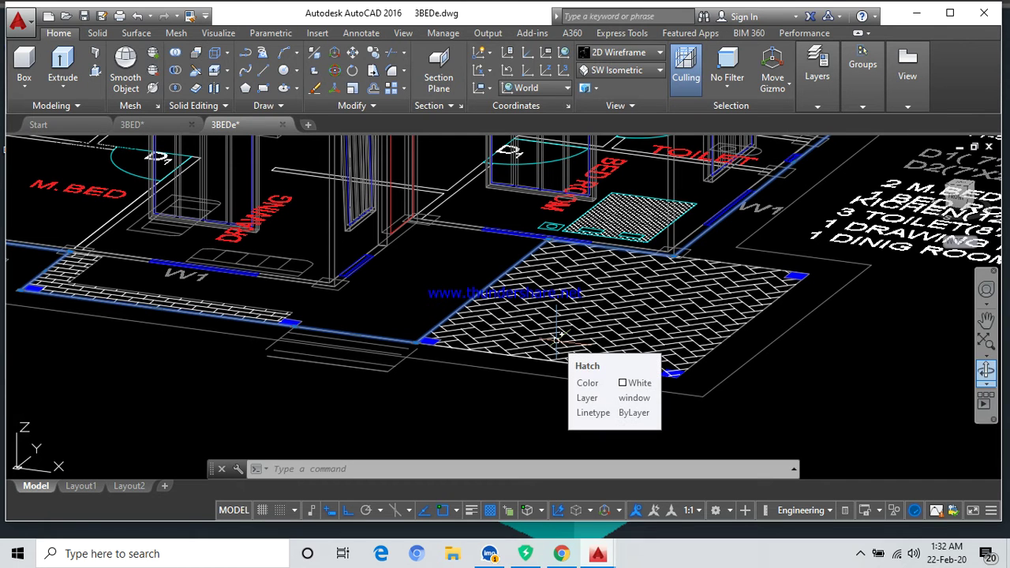
{"action": "left_click", "coordinate": [557, 338]}
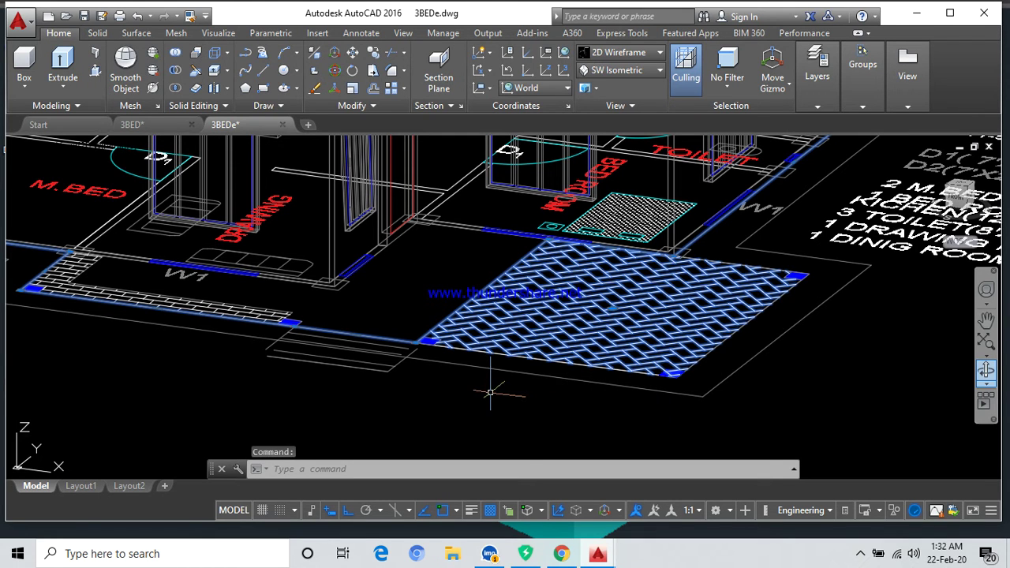
Move the selected hatch with M, entering 10 for the base point and 10 for the displacement.
{"action": "type", "text": "m"}
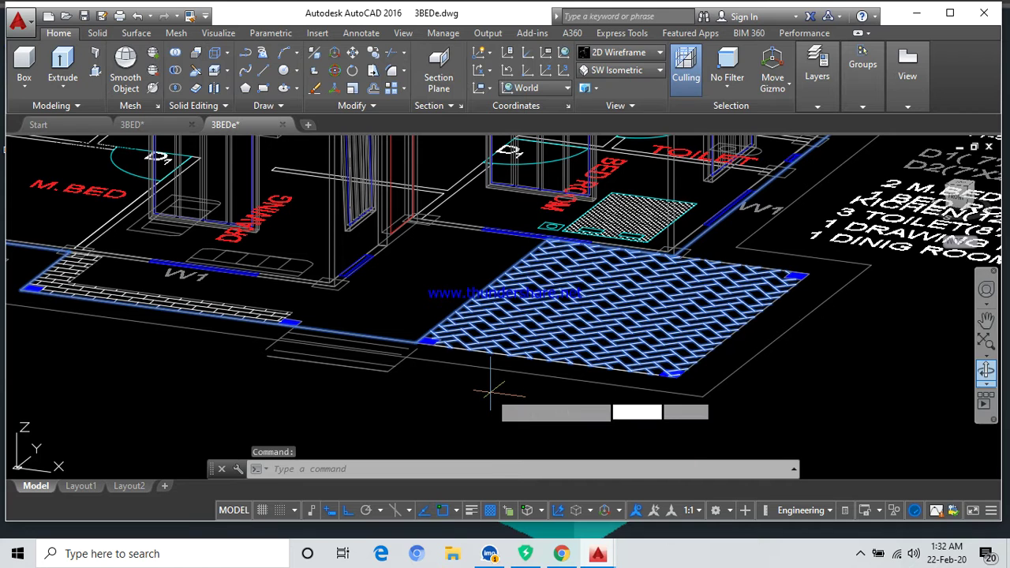
{"action": "key", "text": "Return"}
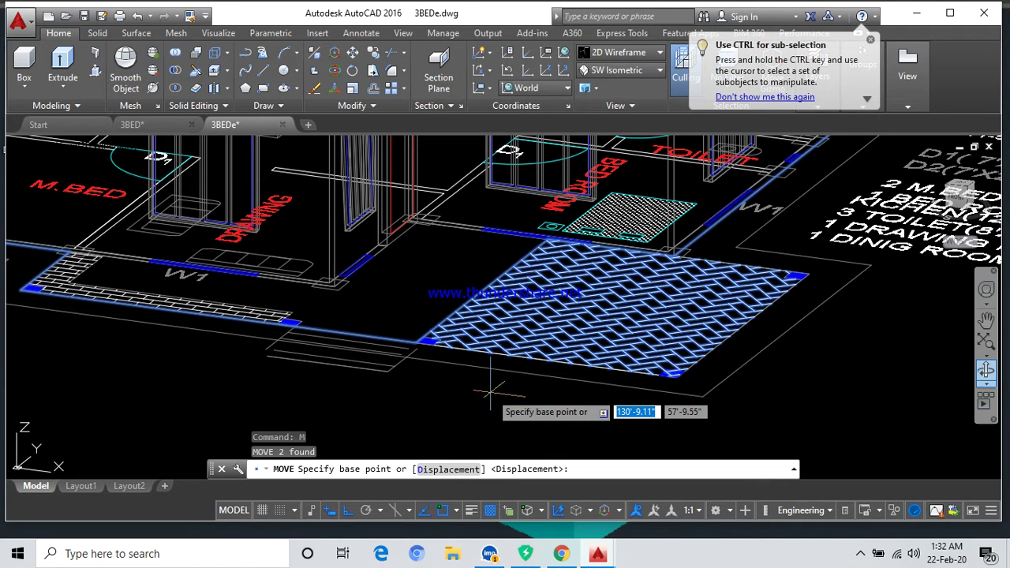
{"action": "type", "text": "10"}
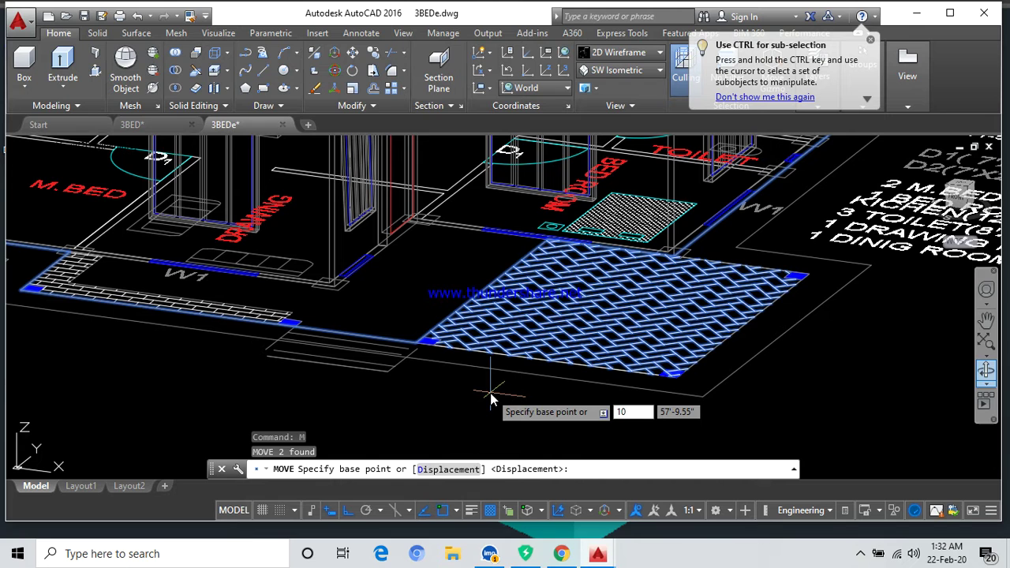
{"action": "key", "text": "Return"}
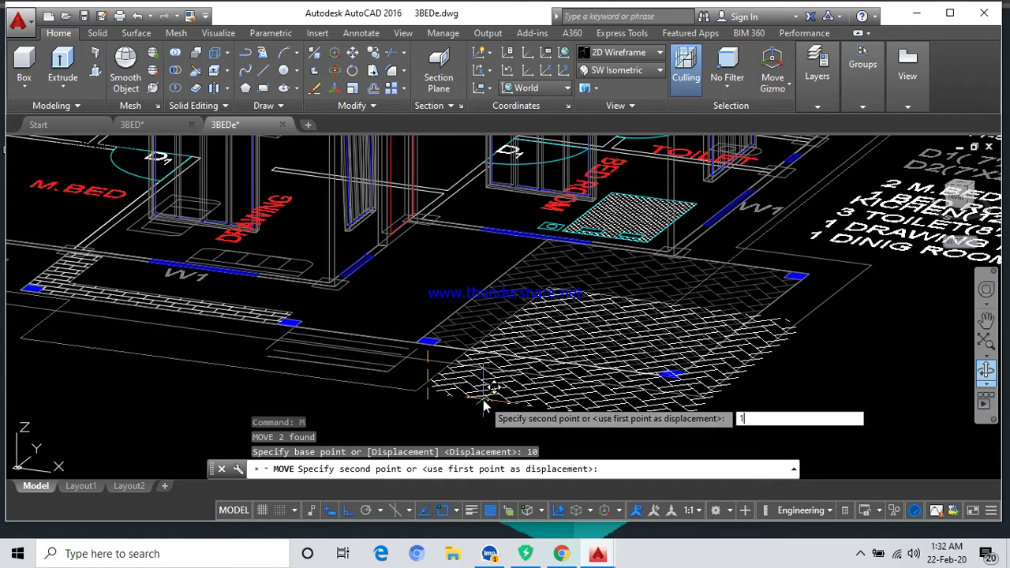
{"action": "type", "text": "10"}
{"action": "key", "text": "Return"}
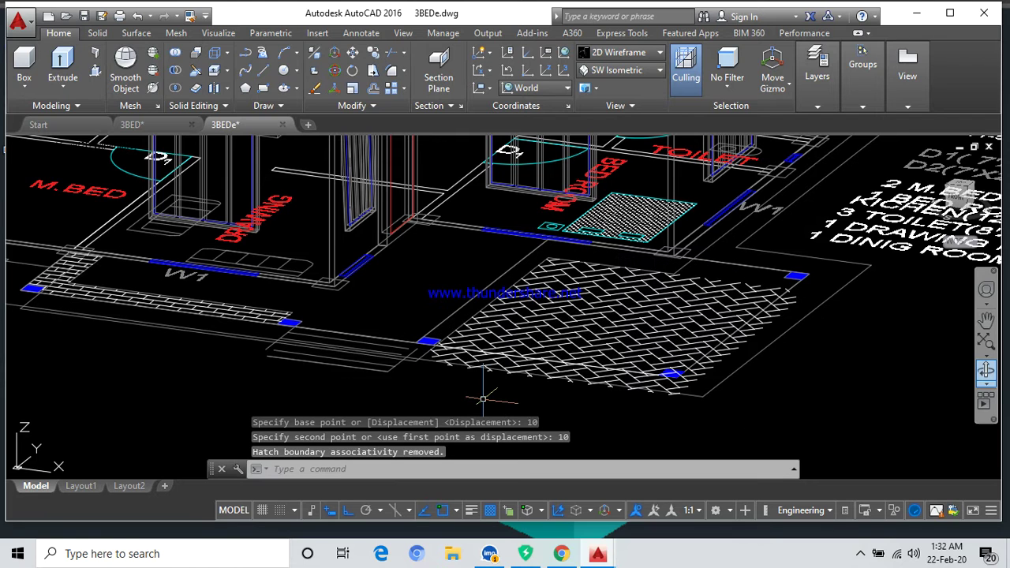
Select and clear the herringbone paving, then undo its previous move with Ctrl+Z.
{"action": "left_click", "coordinate": [455, 347]}
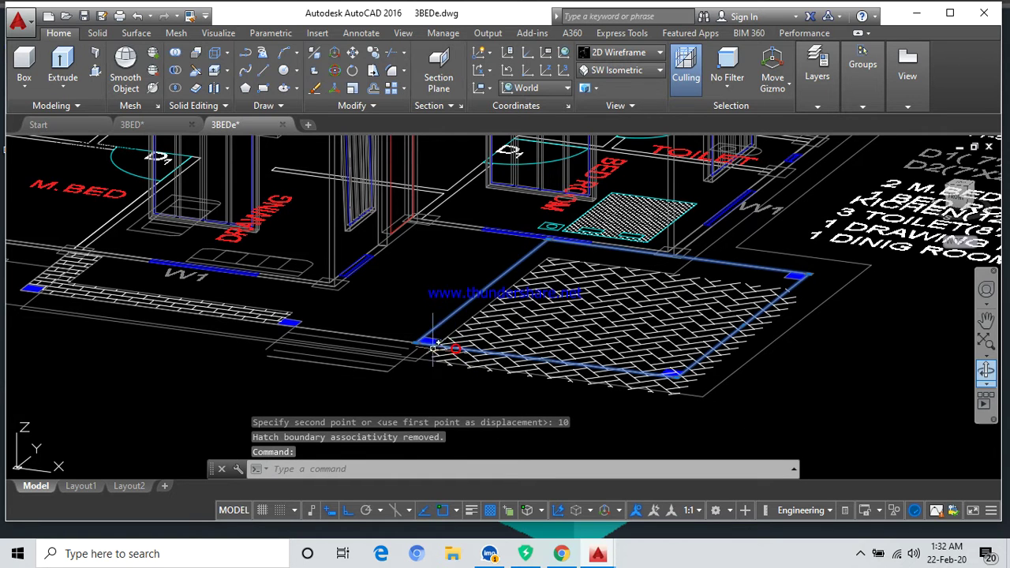
{"action": "left_click", "coordinate": [442, 340]}
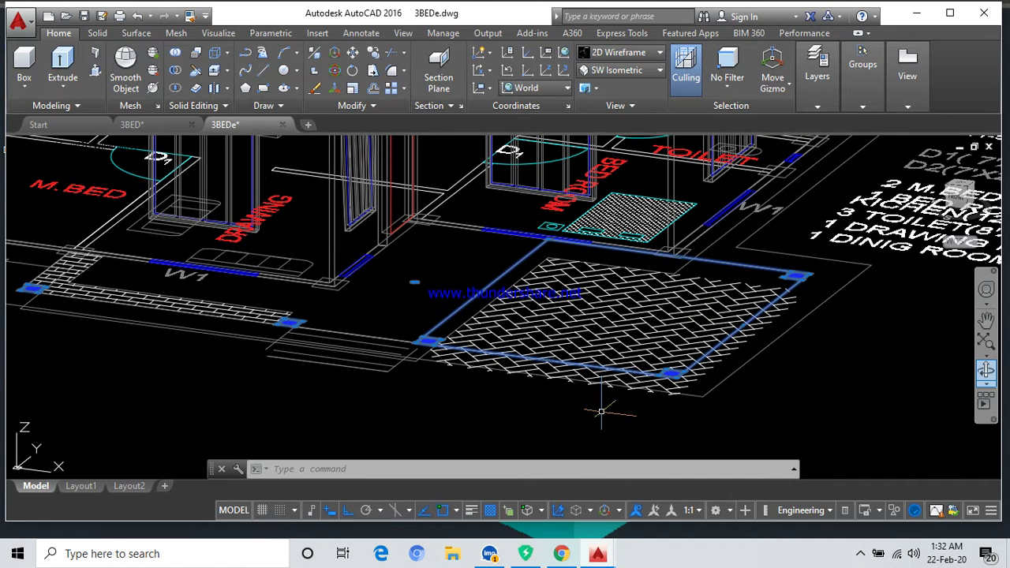
{"action": "key", "text": "Escape"}
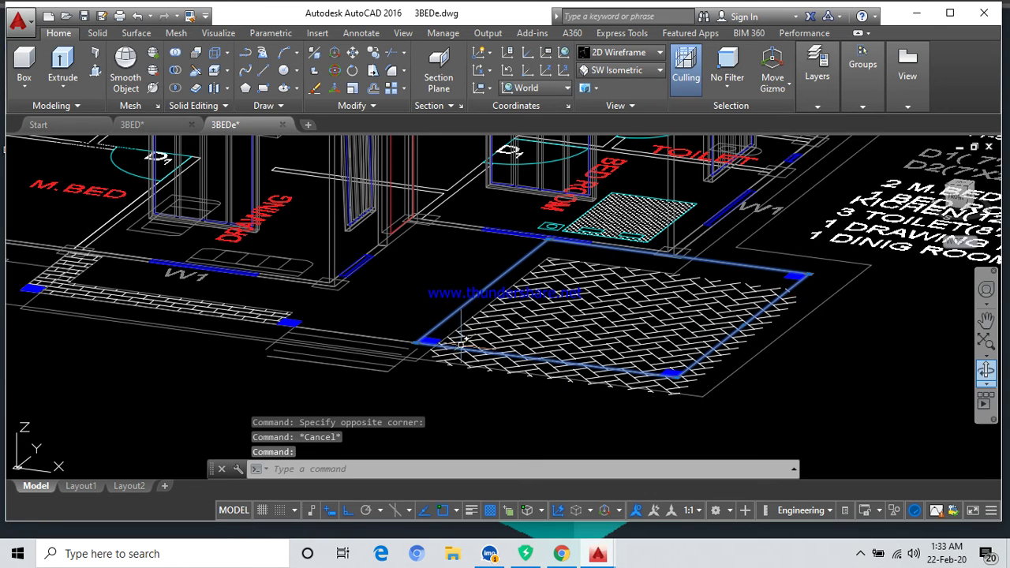
{"action": "key", "text": "Escape"}
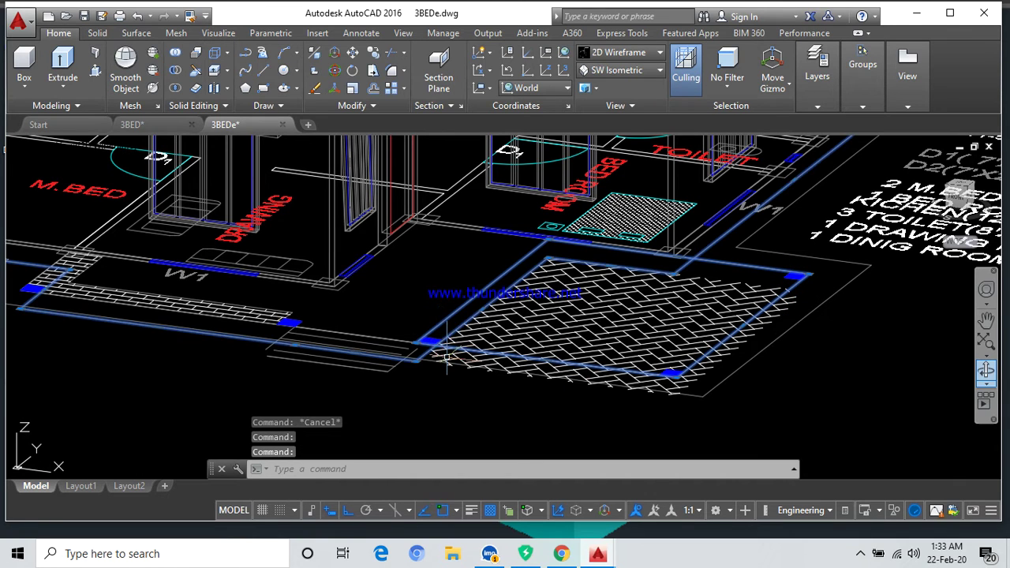
{"action": "key", "text": "ctrl+z"}
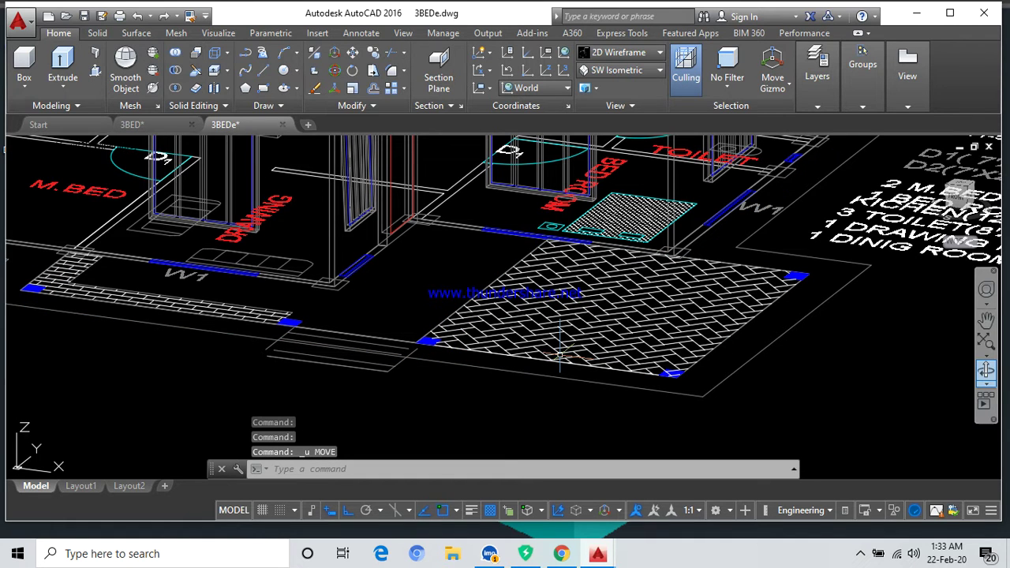
{"action": "key", "text": "Escape"}
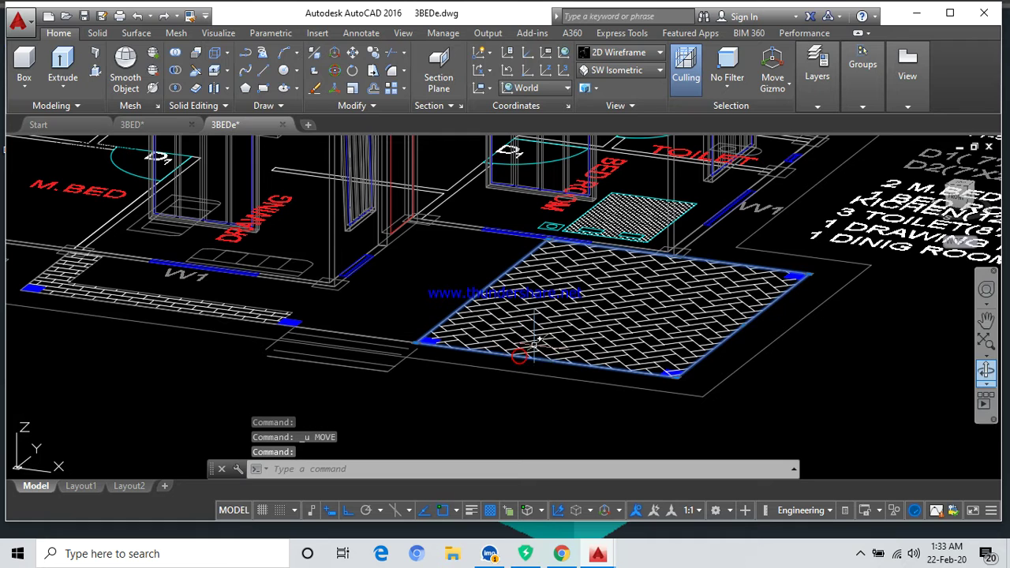
Move the herringbone hatch 10 units downward from its corner base point.
{"action": "left_click", "coordinate": [562, 317]}
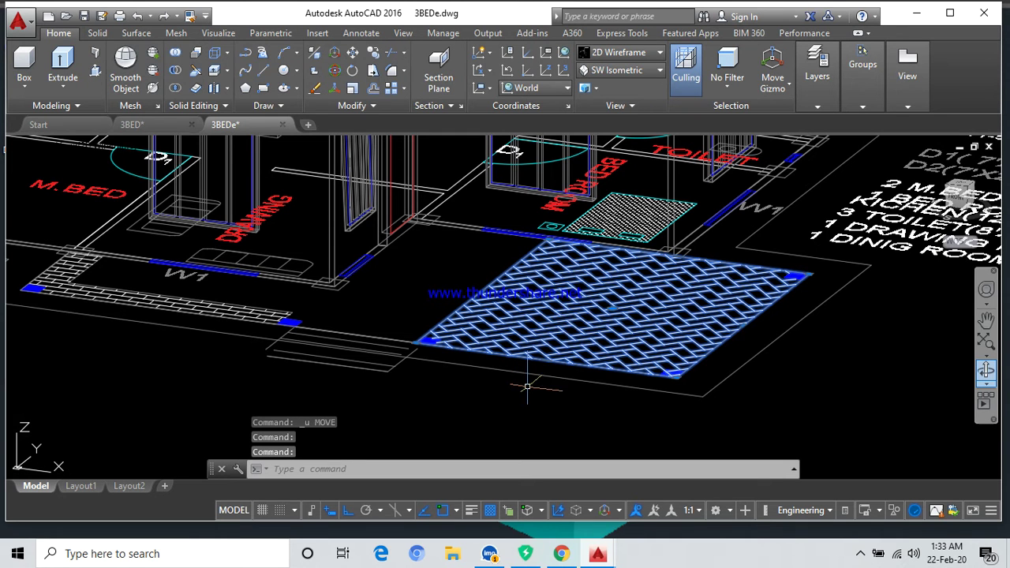
{"action": "type", "text": "M"}
{"action": "key", "text": "Return"}
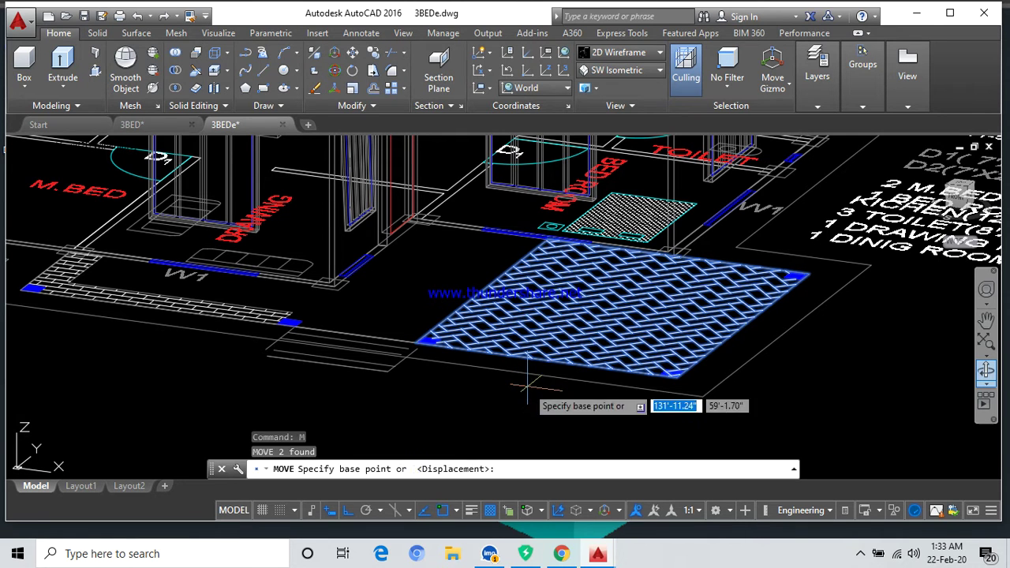
{"action": "left_click", "coordinate": [676, 378]}
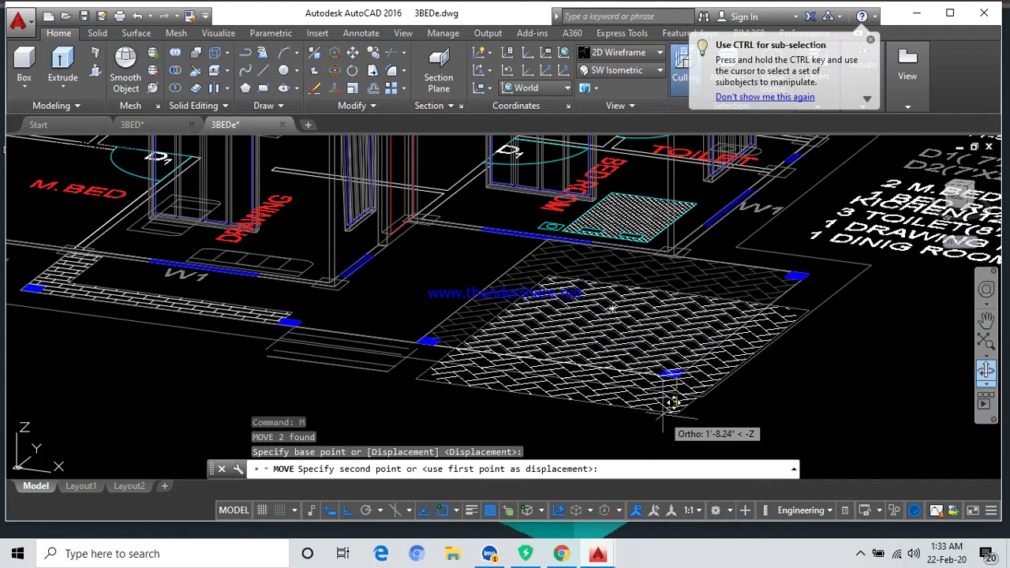
{"action": "type", "text": "1"}
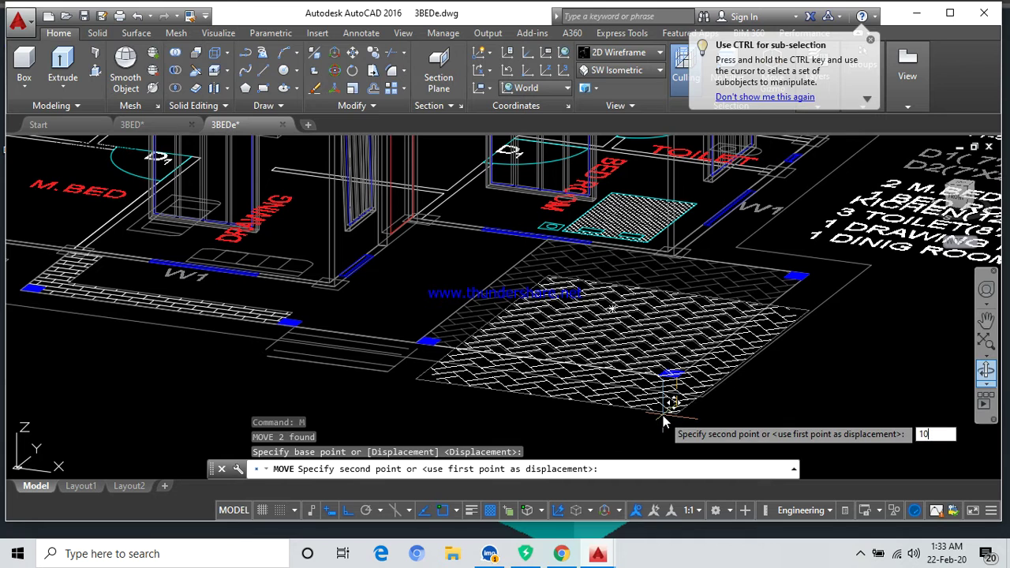
{"action": "type", "text": "0"}
{"action": "key", "text": "Return"}
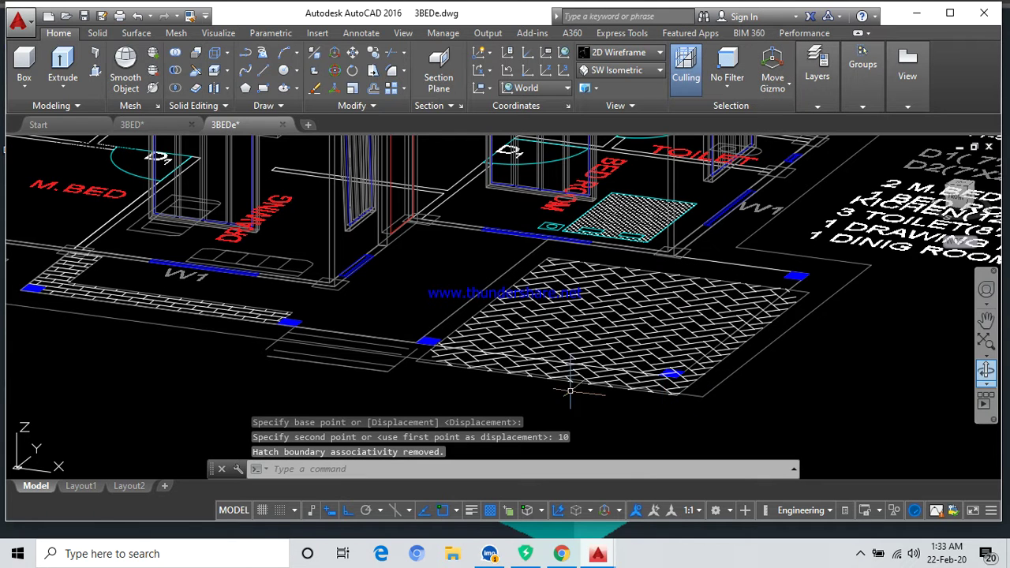
Start and cancel a move of two objects, then select the stray diagonal edge at the paving corner.
{"action": "left_click", "coordinate": [484, 355]}
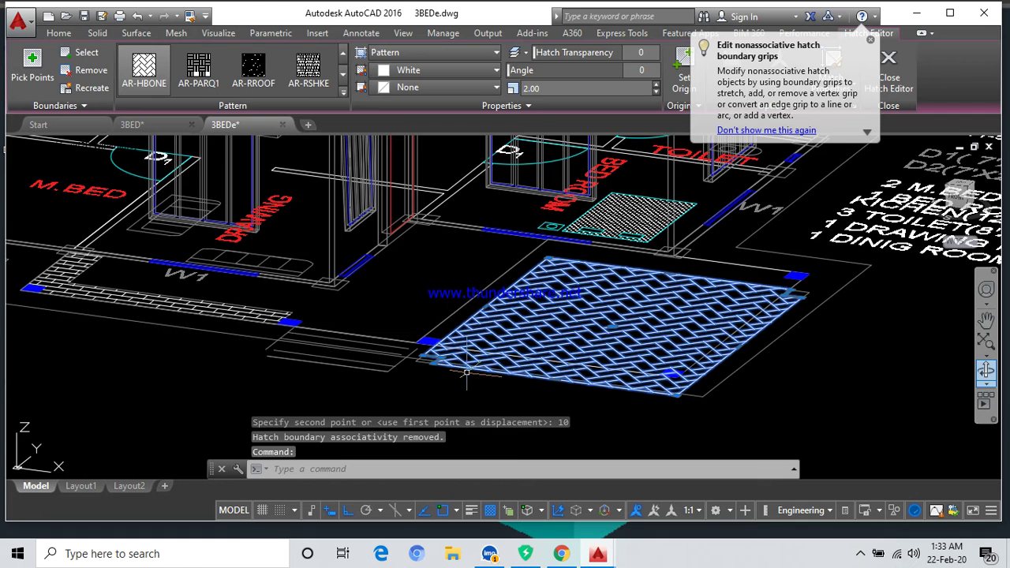
{"action": "key", "text": "Escape"}
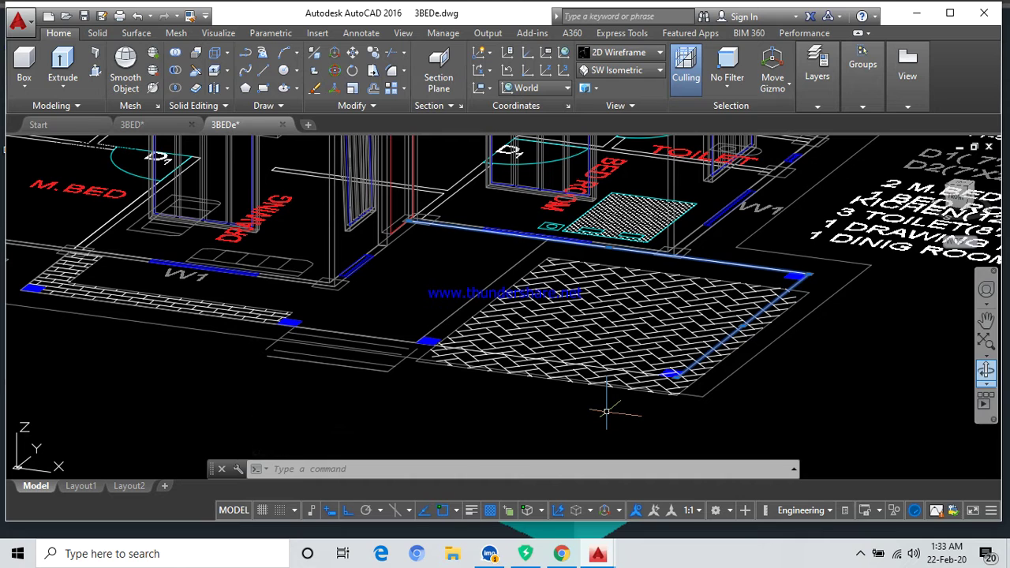
{"action": "type", "text": "m"}
{"action": "key", "text": "Return"}
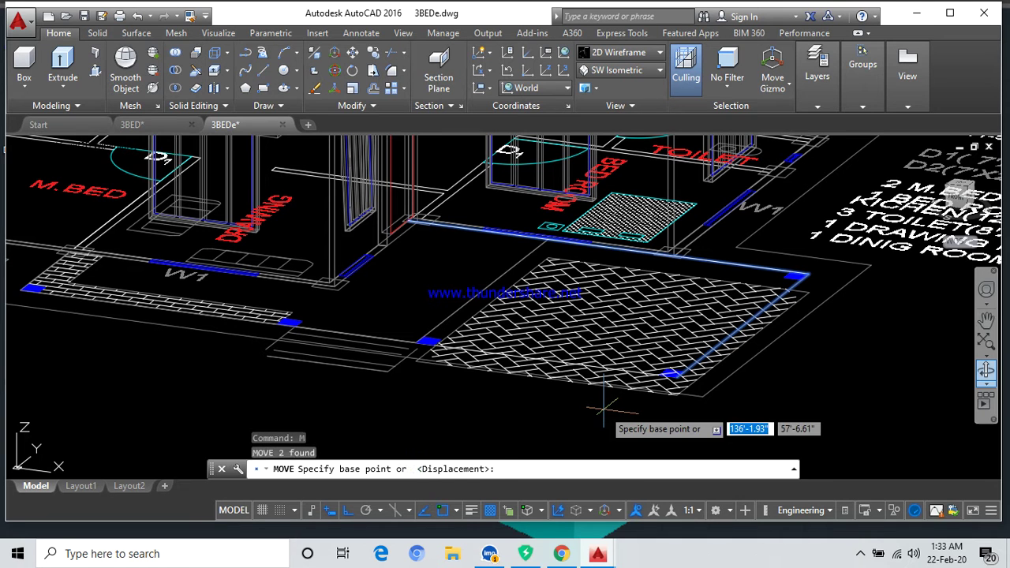
{"action": "left_click", "coordinate": [804, 275]}
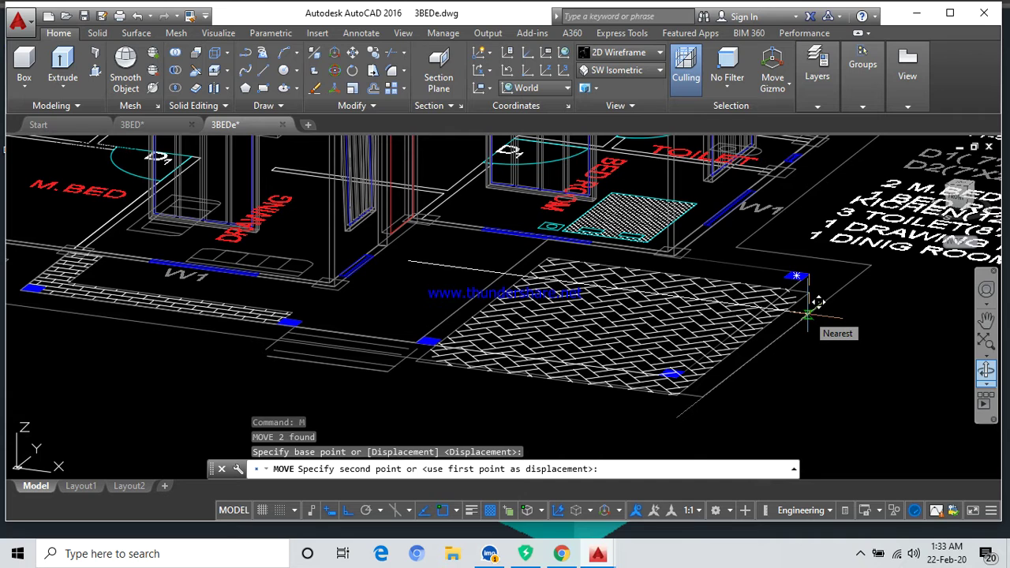
{"action": "key", "text": "Escape"}
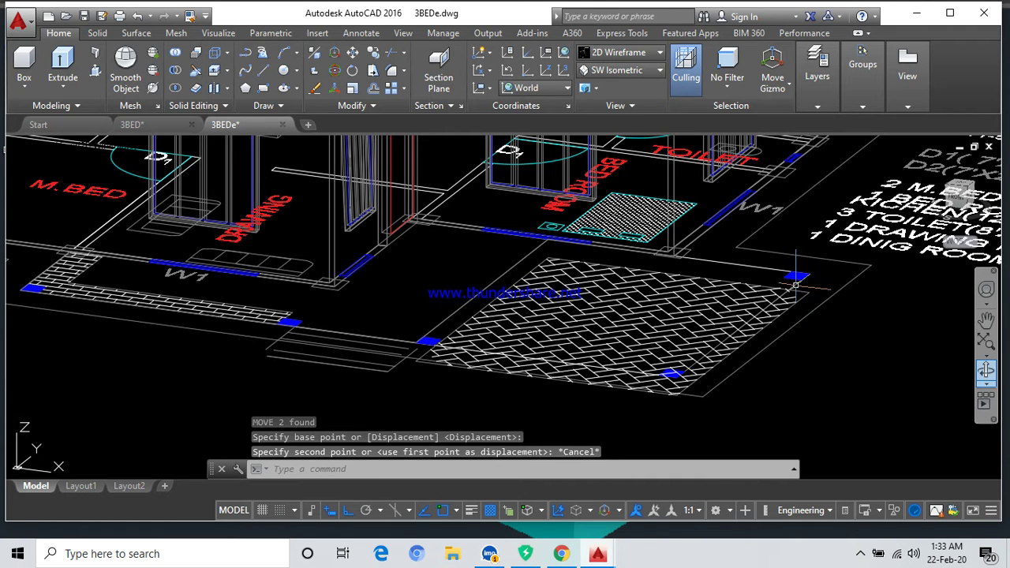
{"action": "left_click", "coordinate": [795, 282]}
Delete the two diagonal edges at the paving corner and the long edge along the wall.
{"action": "key", "text": "Delete"}
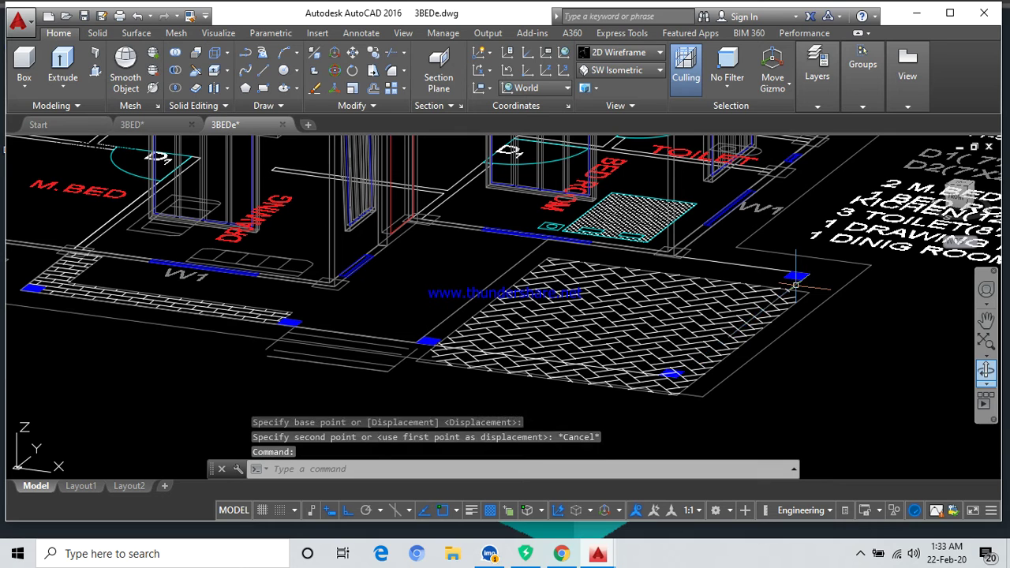
{"action": "left_click", "coordinate": [795, 284]}
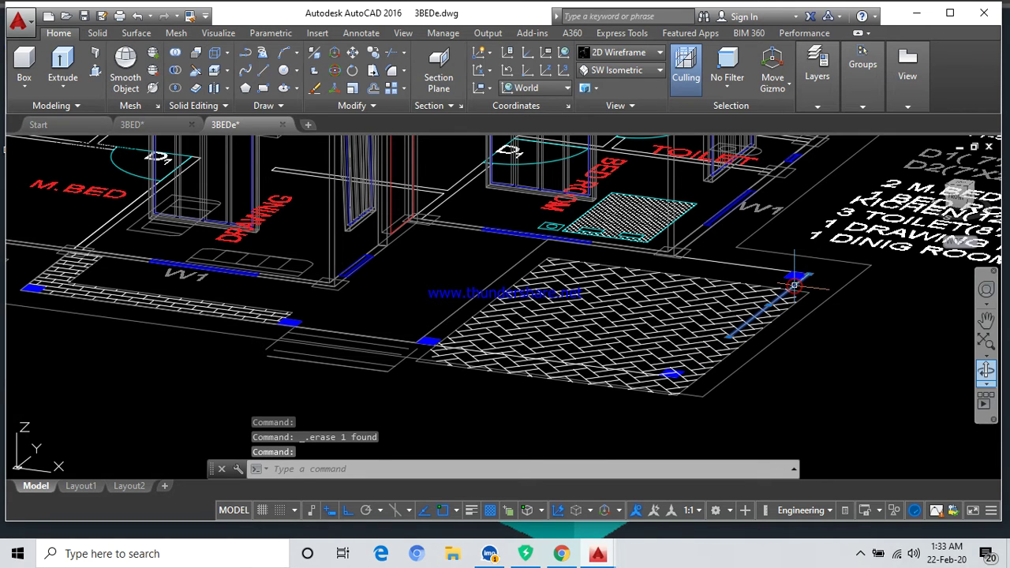
{"action": "key", "text": "Delete"}
{"action": "left_click", "coordinate": [763, 269]}
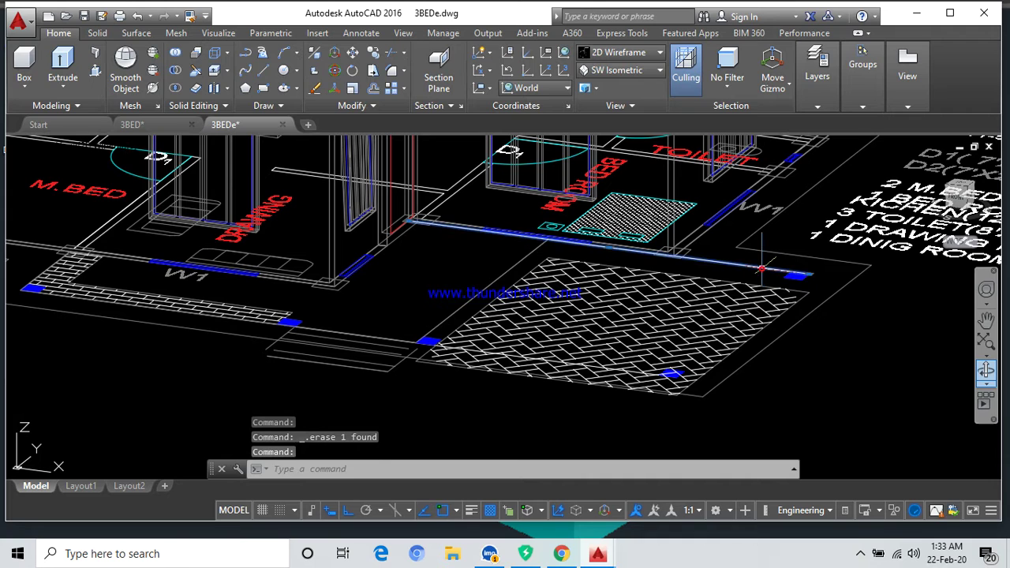
{"action": "key", "text": "Delete"}
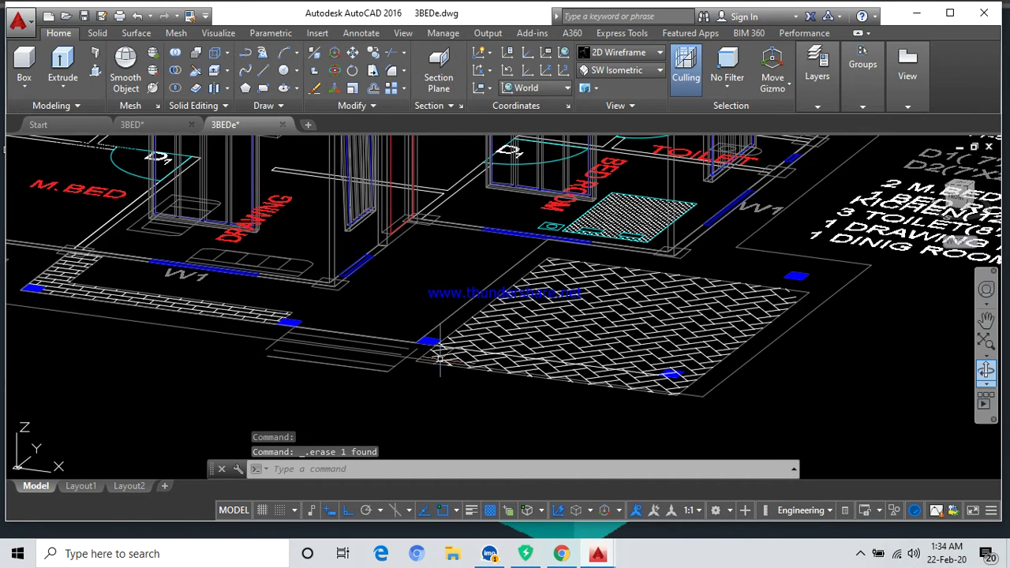
Delete the long line running past the paving, leaving its boundaries intact.
{"action": "scroll", "coordinate": [424, 345], "scroll_direction": "up", "scroll_amount": 2}
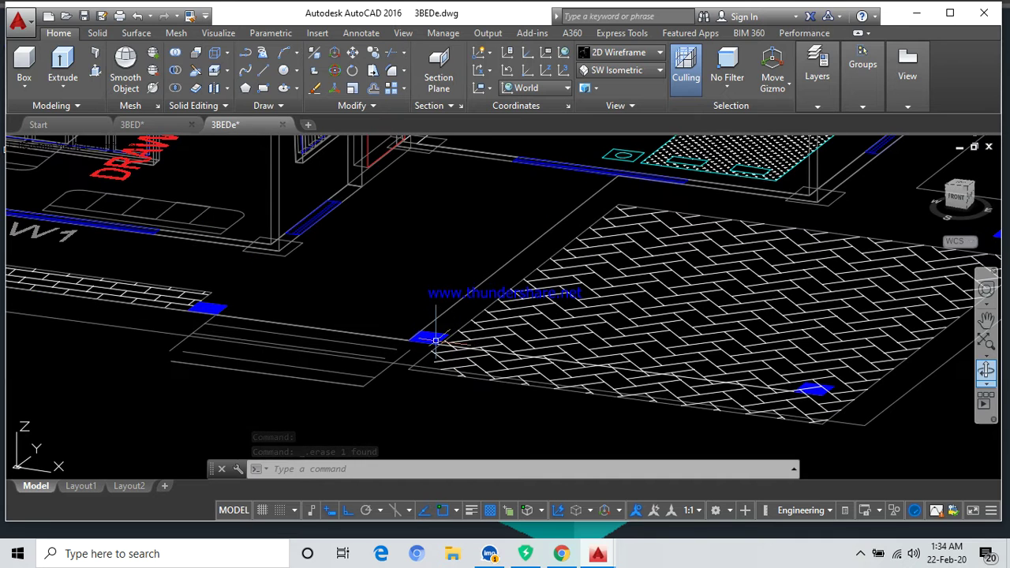
{"action": "left_click", "coordinate": [440, 346]}
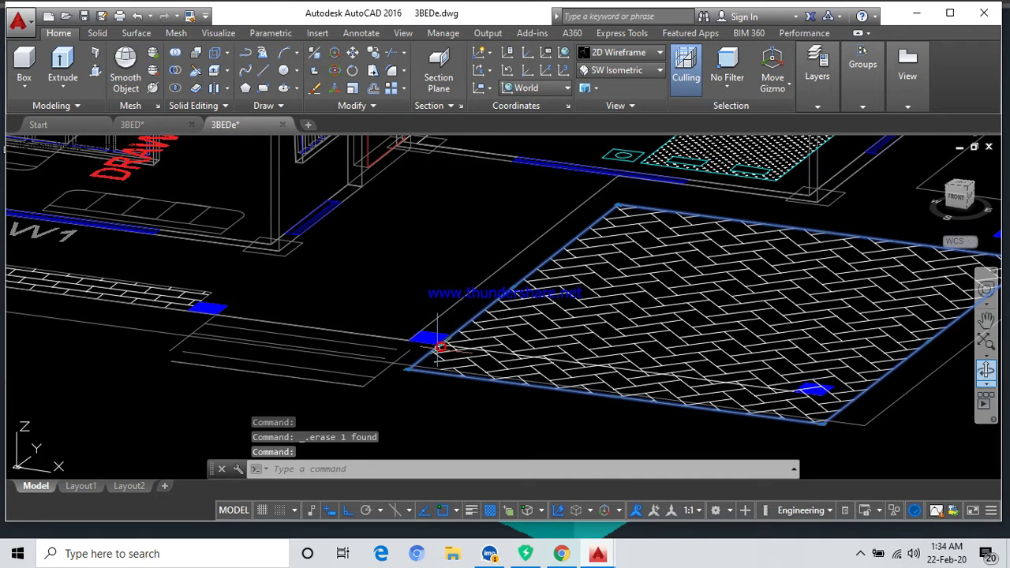
{"action": "left_click", "coordinate": [401, 338]}
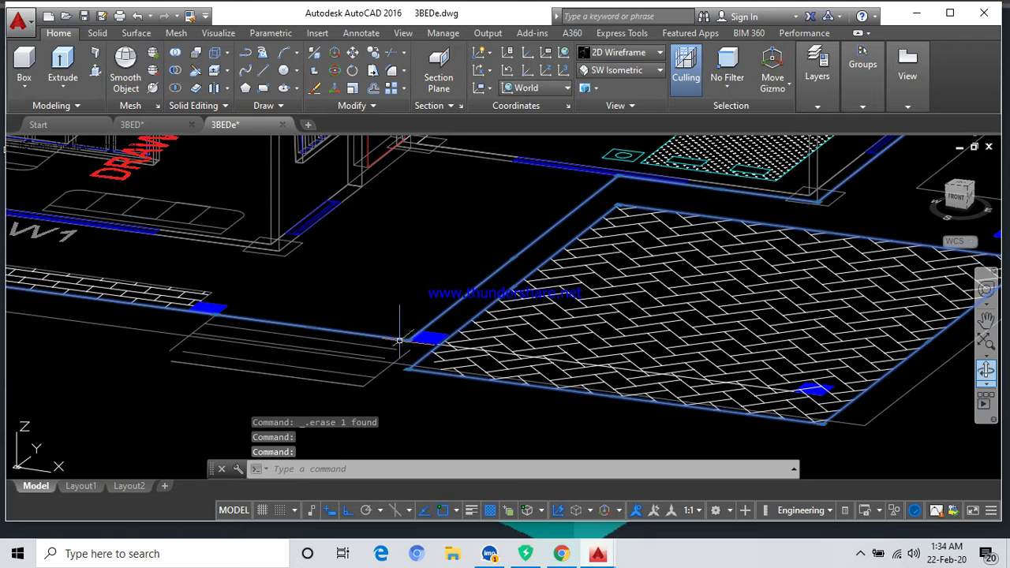
{"action": "key", "text": "Escape"}
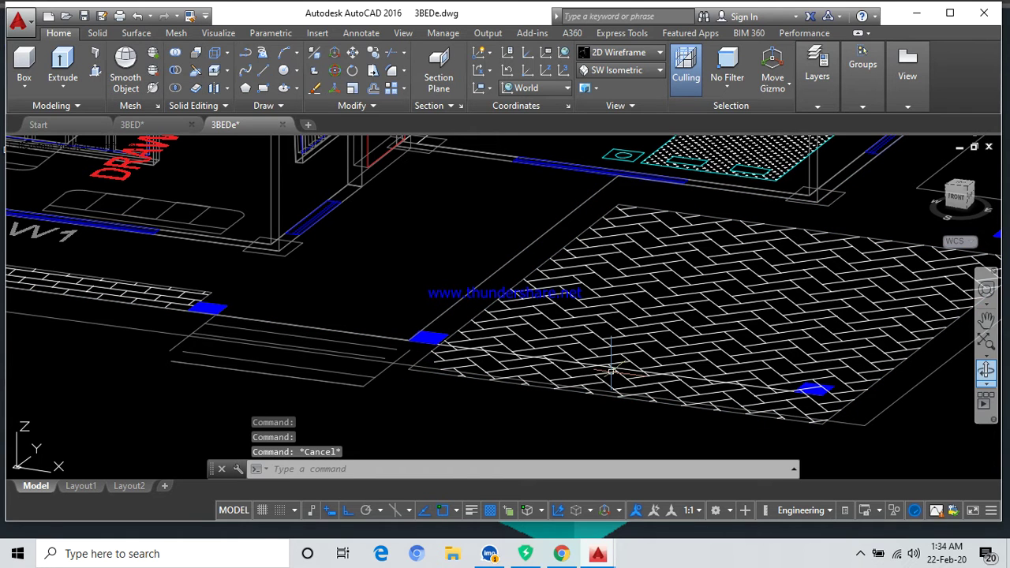
{"action": "left_click", "coordinate": [621, 367]}
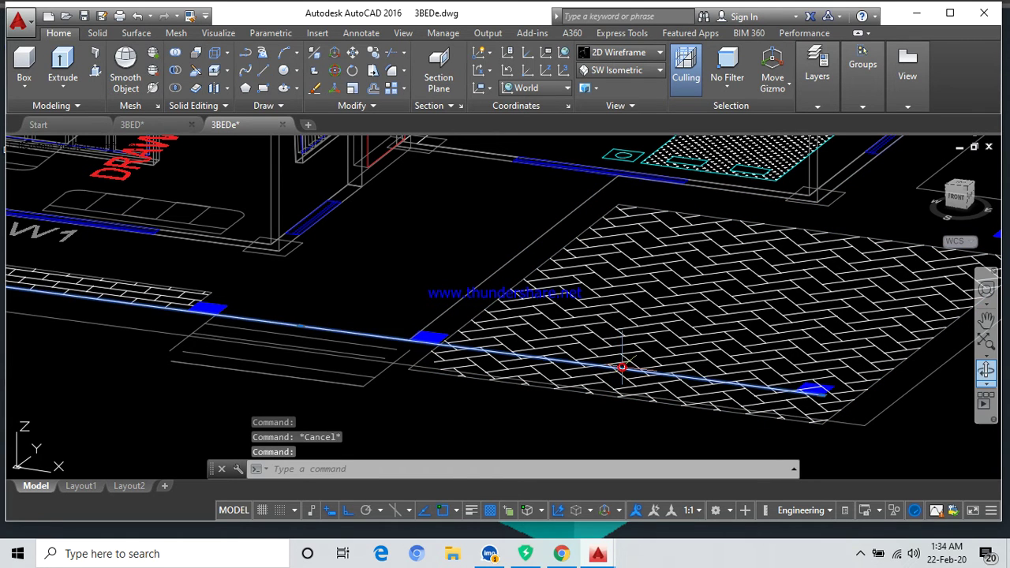
{"action": "scroll", "coordinate": [499, 416], "scroll_direction": "down", "scroll_amount": 4}
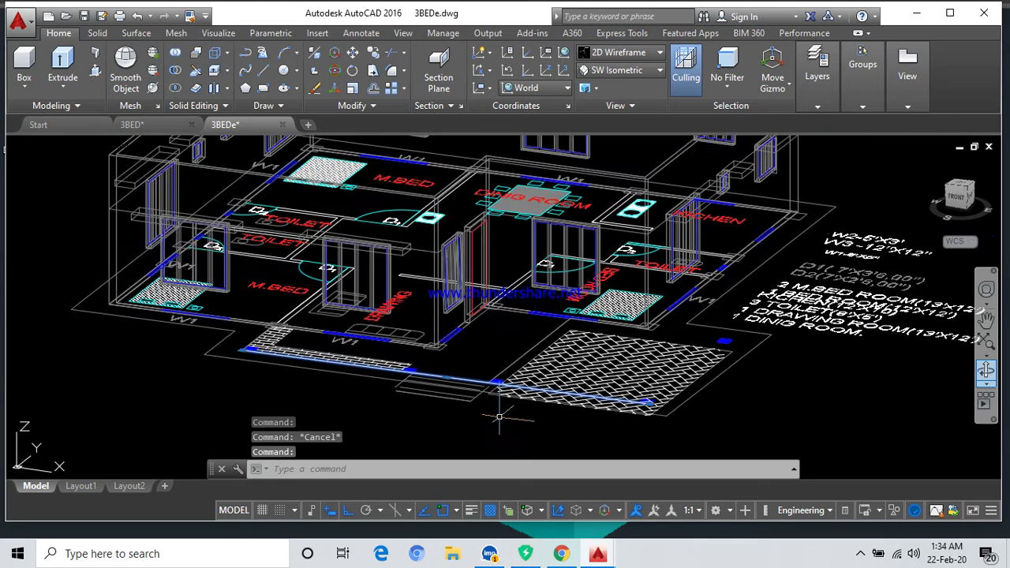
{"action": "key", "text": "Delete"}
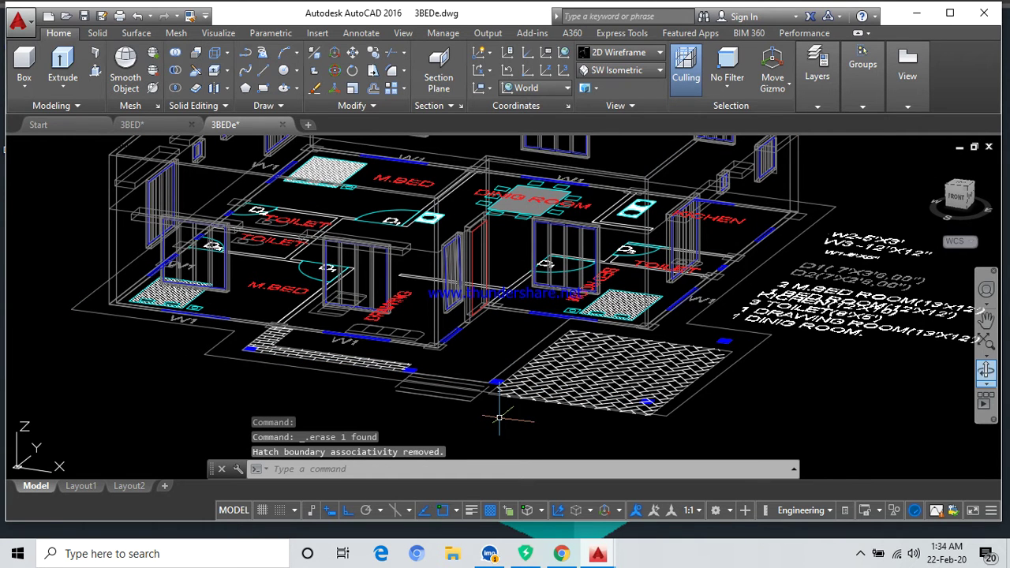
{"action": "scroll", "coordinate": [434, 378], "scroll_direction": "up", "scroll_amount": 4}
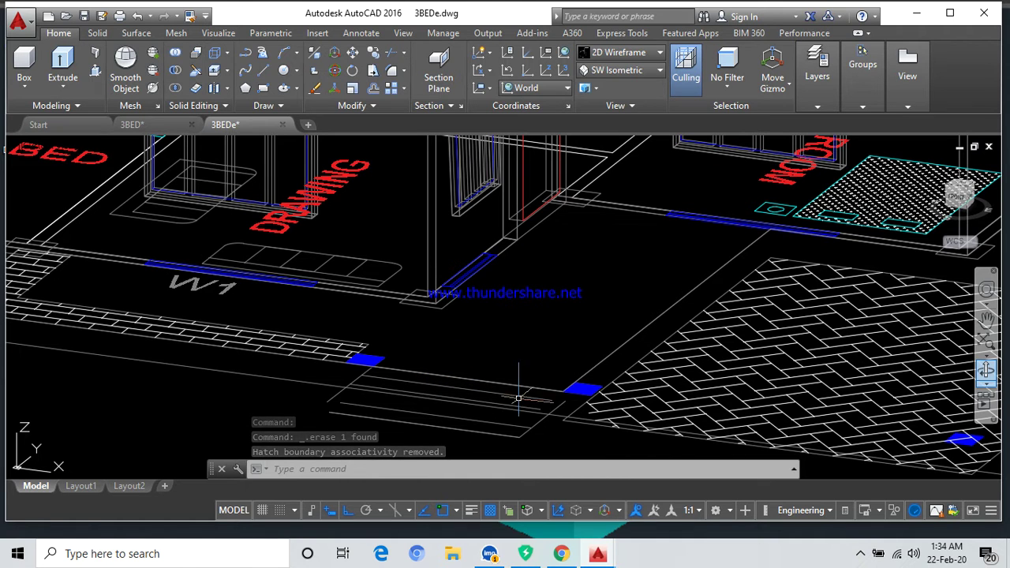
{"action": "key", "text": "Escape"}
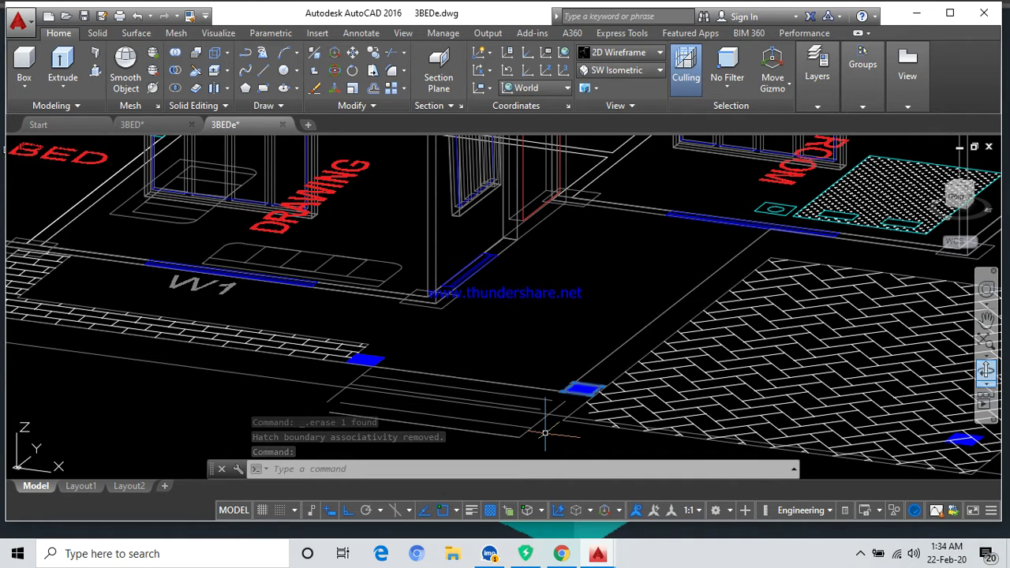
Start moving the preselected blue hatch square from its corner base point.
{"action": "type", "text": "N"}
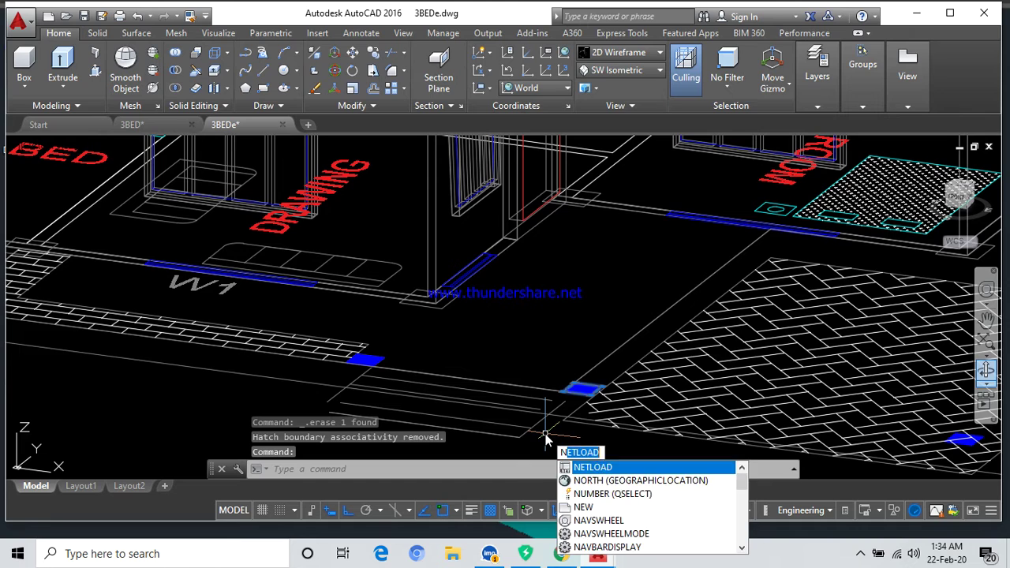
{"action": "key", "text": "BackSpace"}
{"action": "type", "text": "m"}
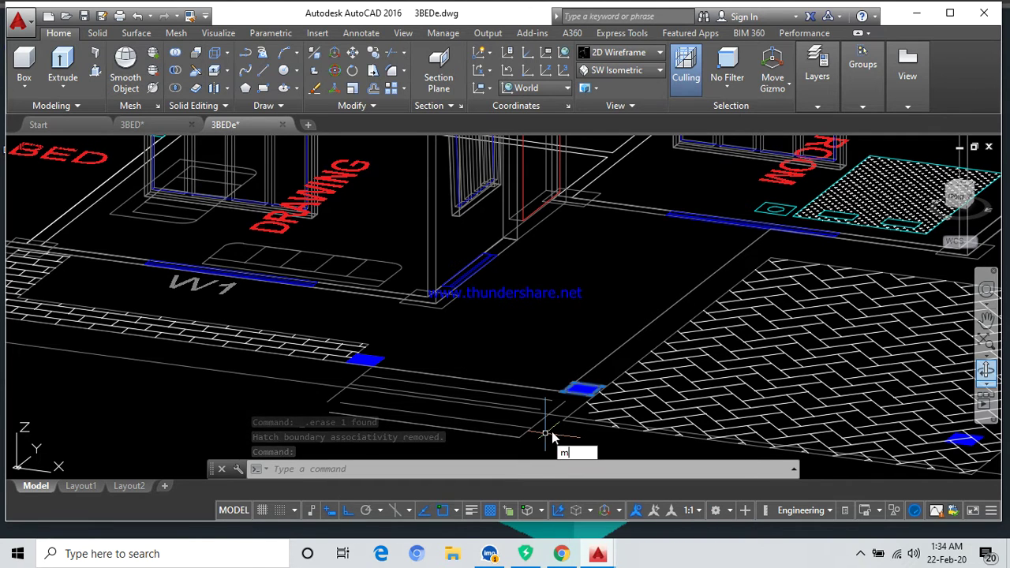
{"action": "type", "text": "M"}
{"action": "key", "text": "Return"}
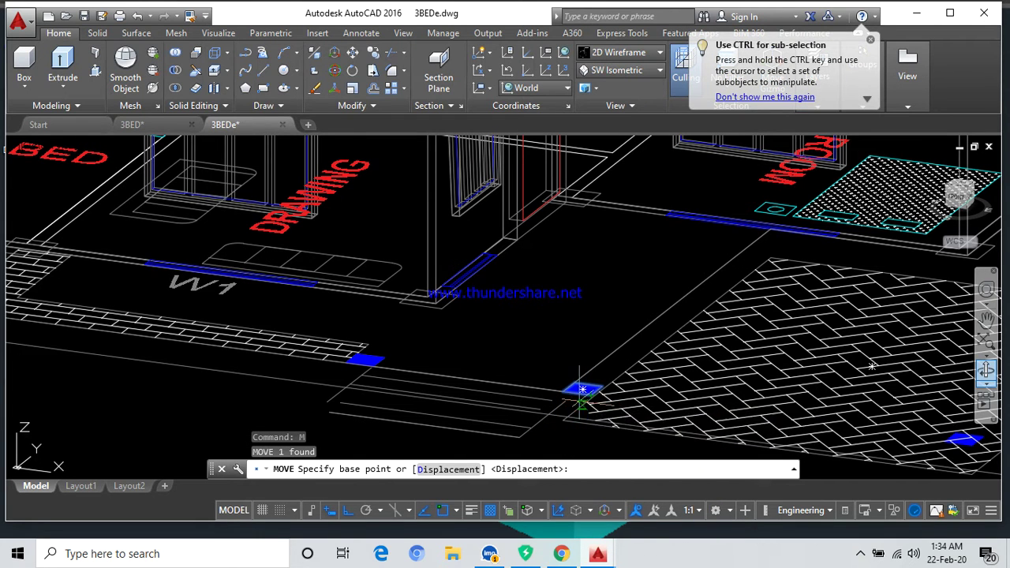
{"action": "left_click", "coordinate": [565, 401]}
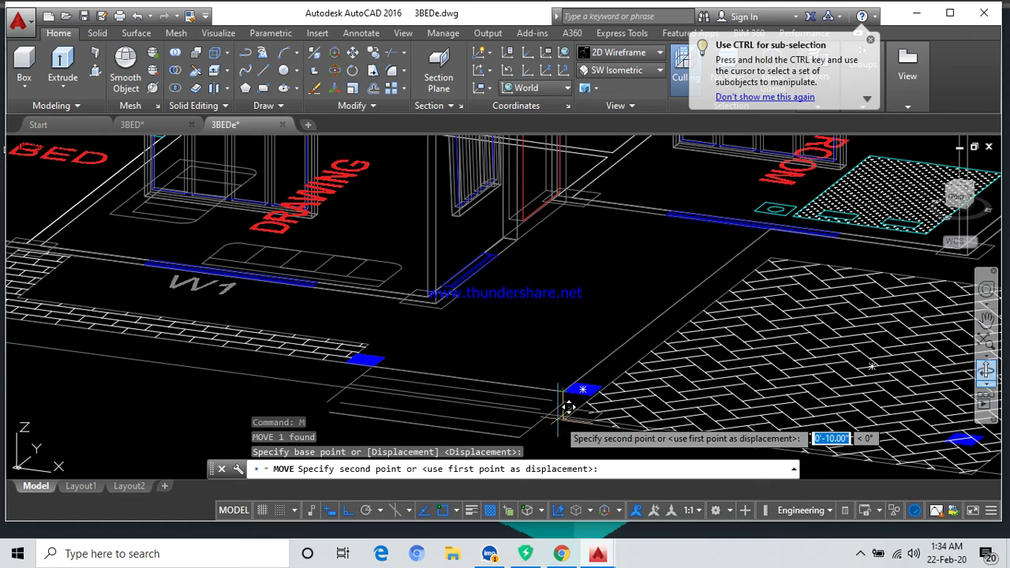
{"action": "left_click", "coordinate": [564, 424]}
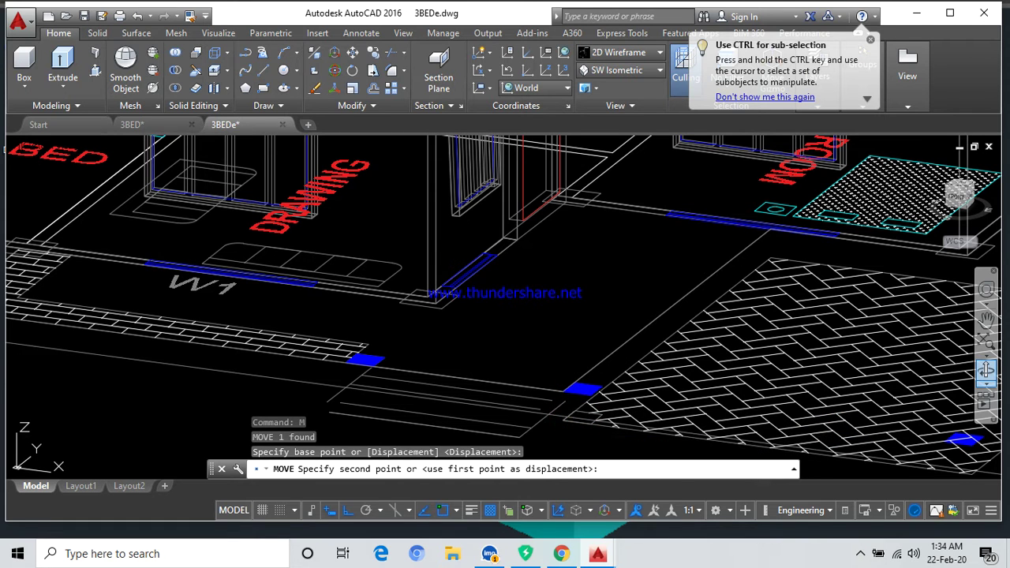
{"action": "left_click", "coordinate": [616, 367]}
Drop the hatch selection, trial-select the boundary lines beyond the paving, then clear them.
{"action": "left_click", "coordinate": [569, 398]}
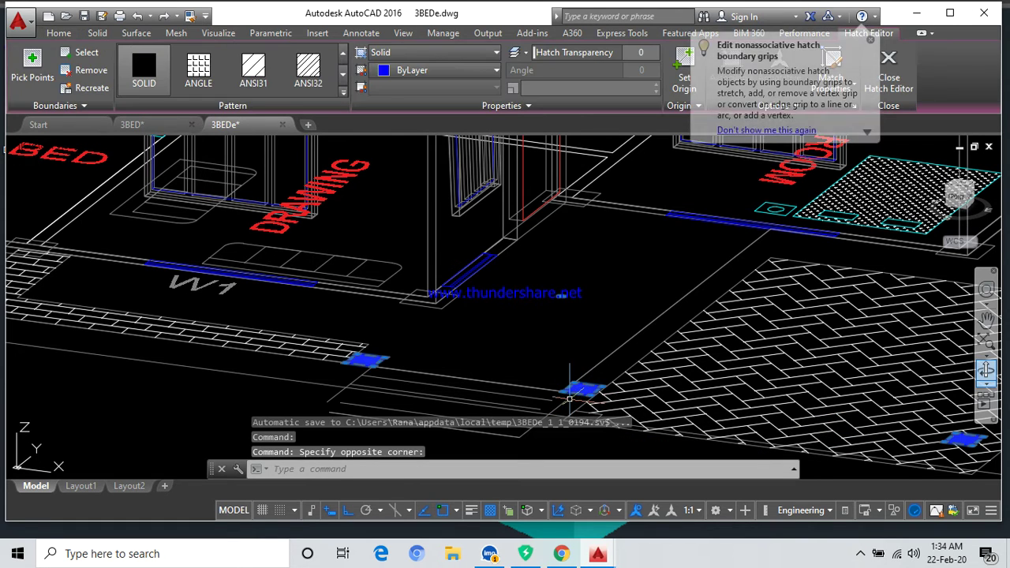
{"action": "mouse_move", "coordinate": [559, 388]}
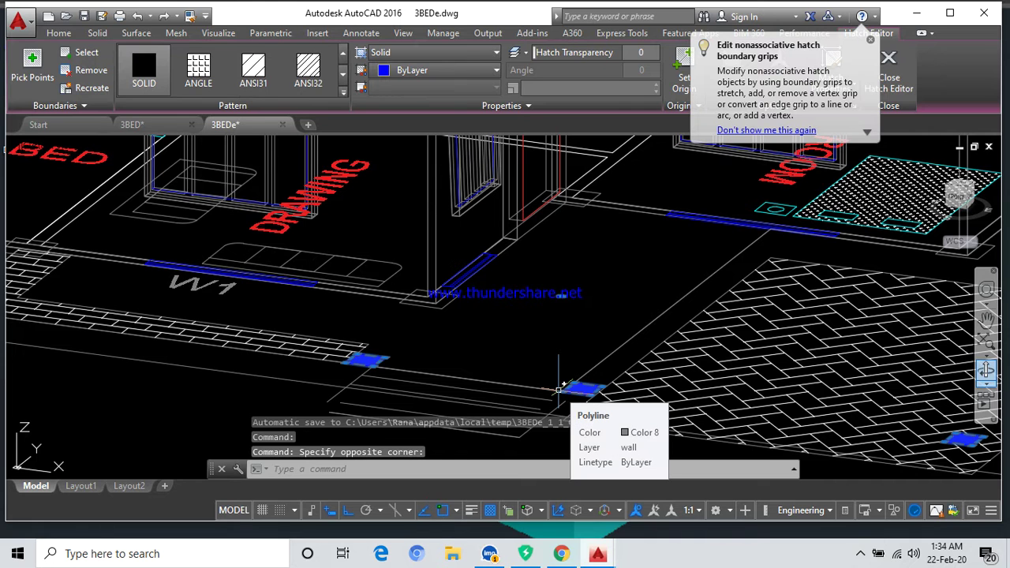
{"action": "key", "text": "Escape"}
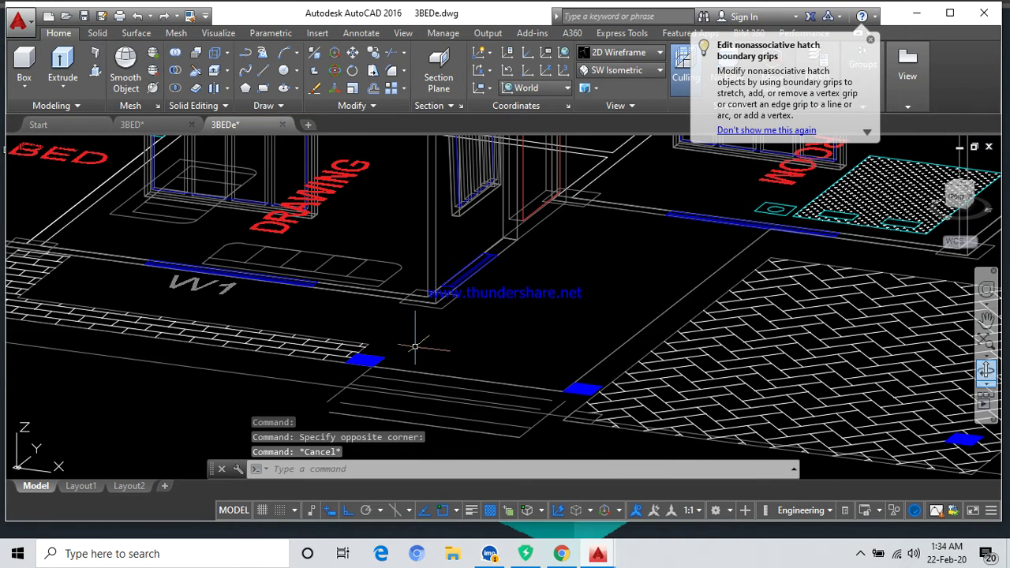
{"action": "scroll", "coordinate": [531, 309], "scroll_direction": "down", "scroll_amount": 3}
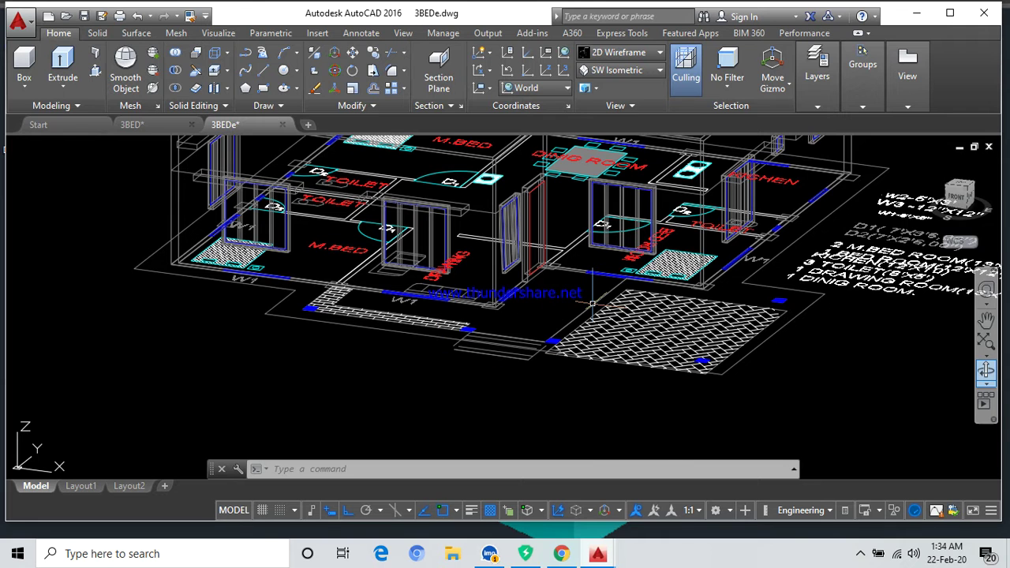
{"action": "scroll", "coordinate": [571, 325], "scroll_direction": "up", "scroll_amount": 5}
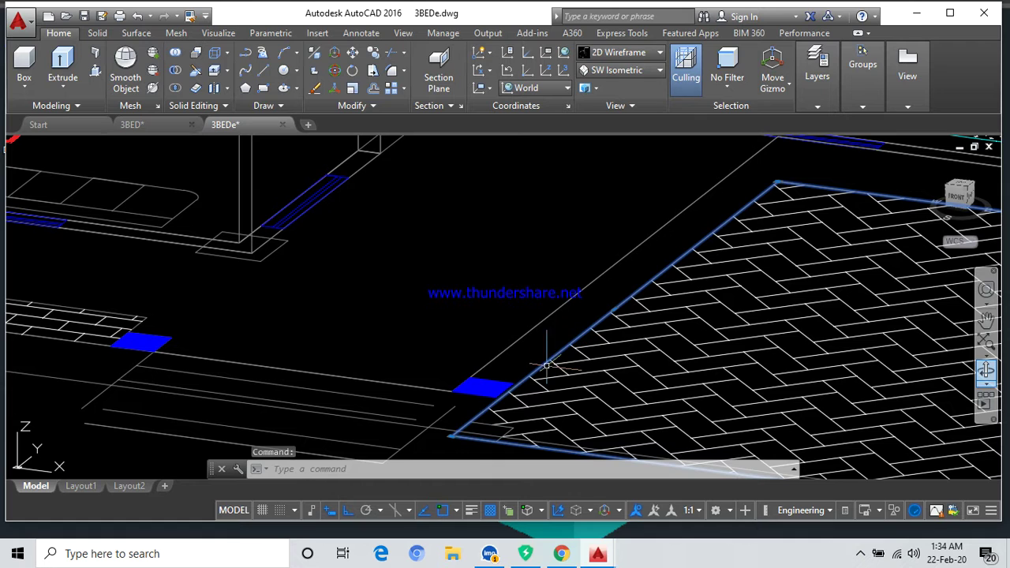
{"action": "left_click", "coordinate": [479, 380]}
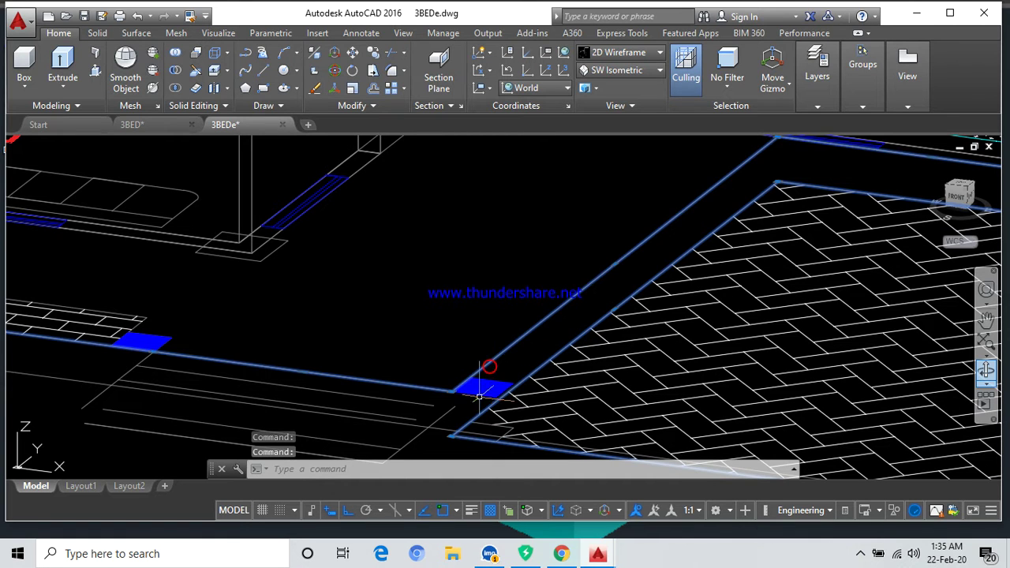
{"action": "left_click", "coordinate": [446, 431]}
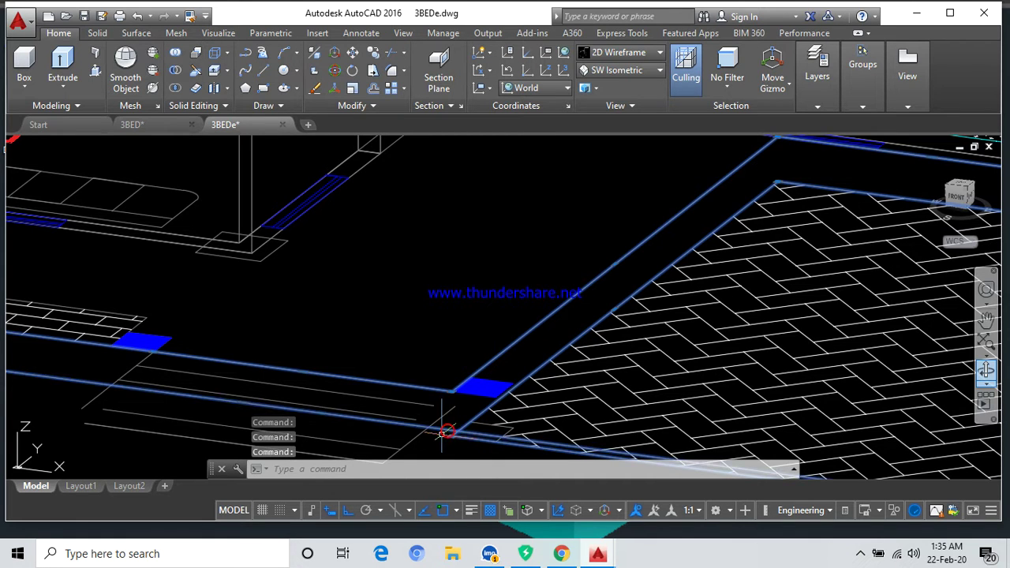
{"action": "scroll", "coordinate": [447, 432], "scroll_direction": "down", "scroll_amount": 2}
{"action": "scroll", "coordinate": [457, 424], "scroll_direction": "down", "scroll_amount": 2}
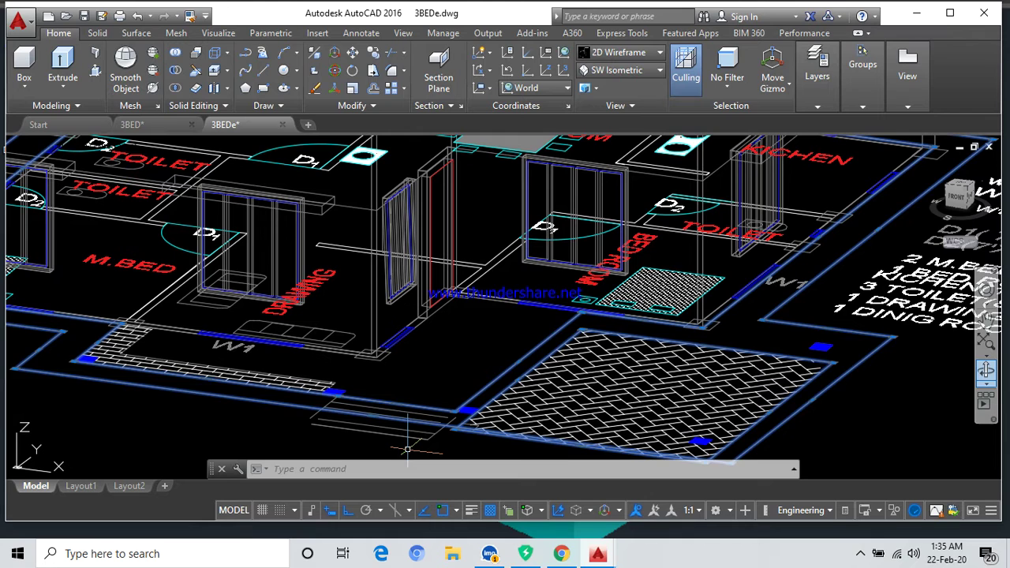
{"action": "key", "text": "Escape"}
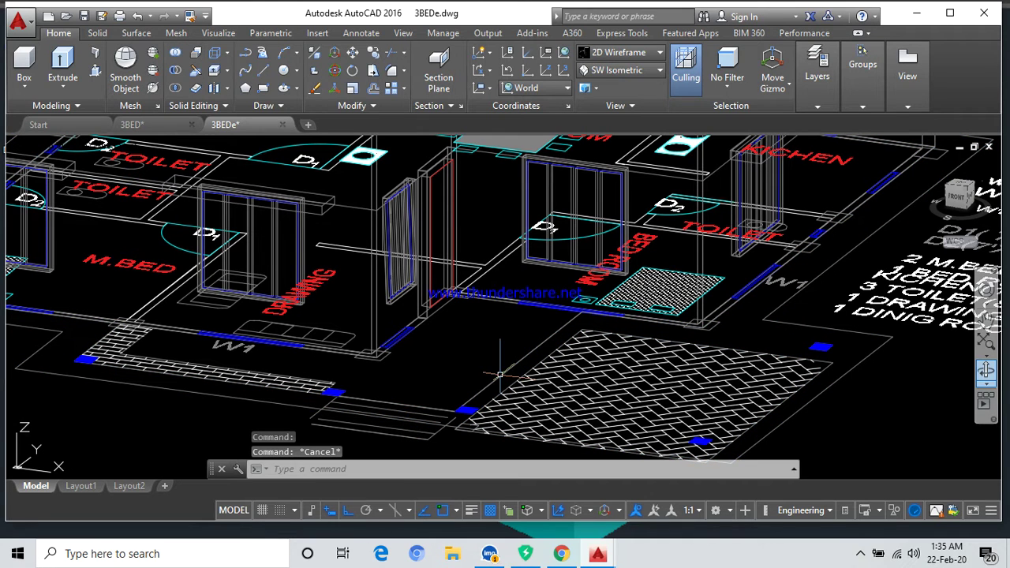
Select the outline polyline running around the outside of the house walls.
{"action": "left_click", "coordinate": [497, 365]}
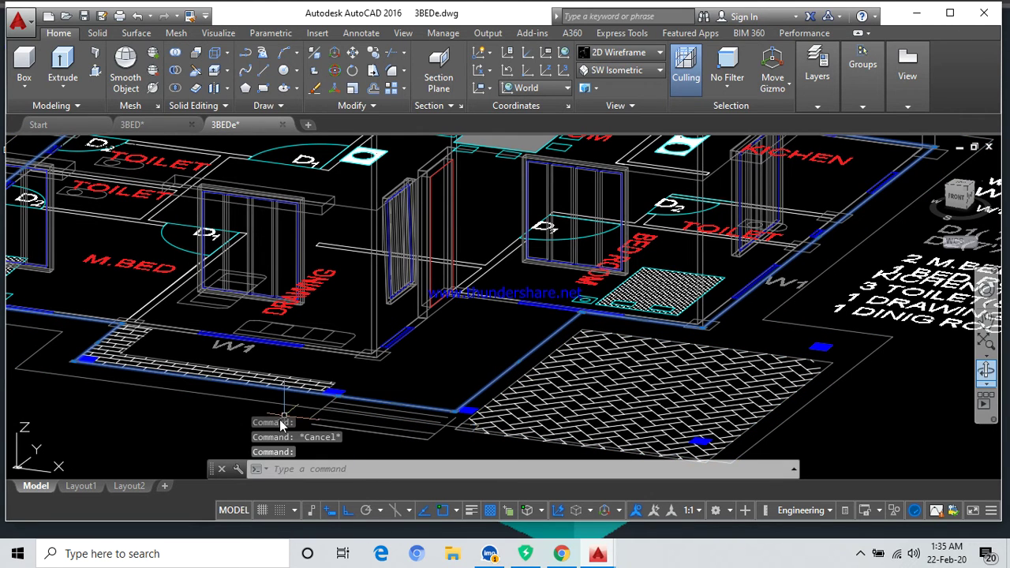
{"action": "scroll", "coordinate": [169, 384], "scroll_direction": "up", "scroll_amount": 1}
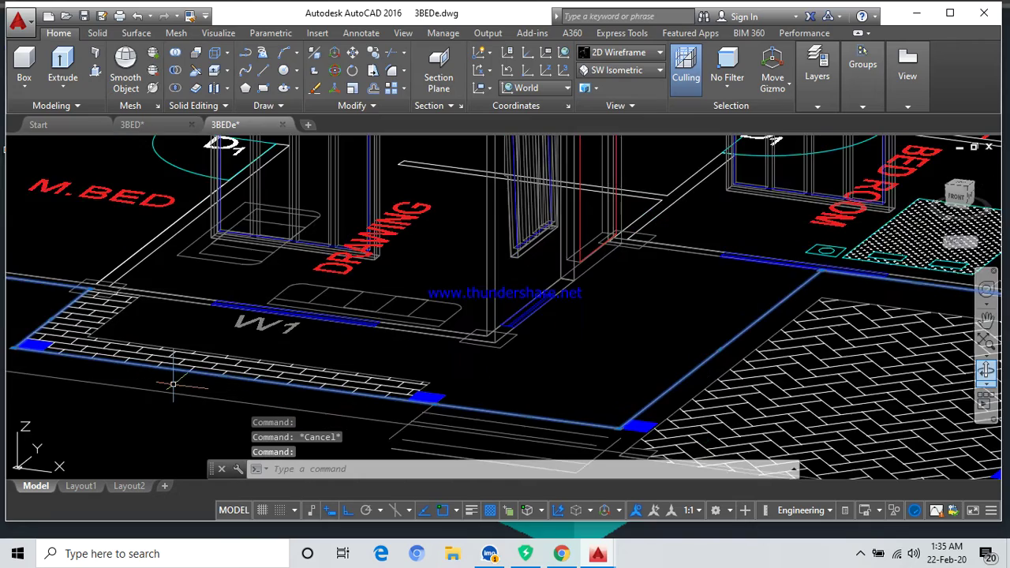
{"action": "scroll", "coordinate": [158, 381], "scroll_direction": "down", "scroll_amount": 1}
{"action": "scroll", "coordinate": [150, 379], "scroll_direction": "down", "scroll_amount": 2}
{"action": "scroll", "coordinate": [150, 379], "scroll_direction": "up", "scroll_amount": 2}
{"action": "scroll", "coordinate": [79, 367], "scroll_direction": "up", "scroll_amount": 1}
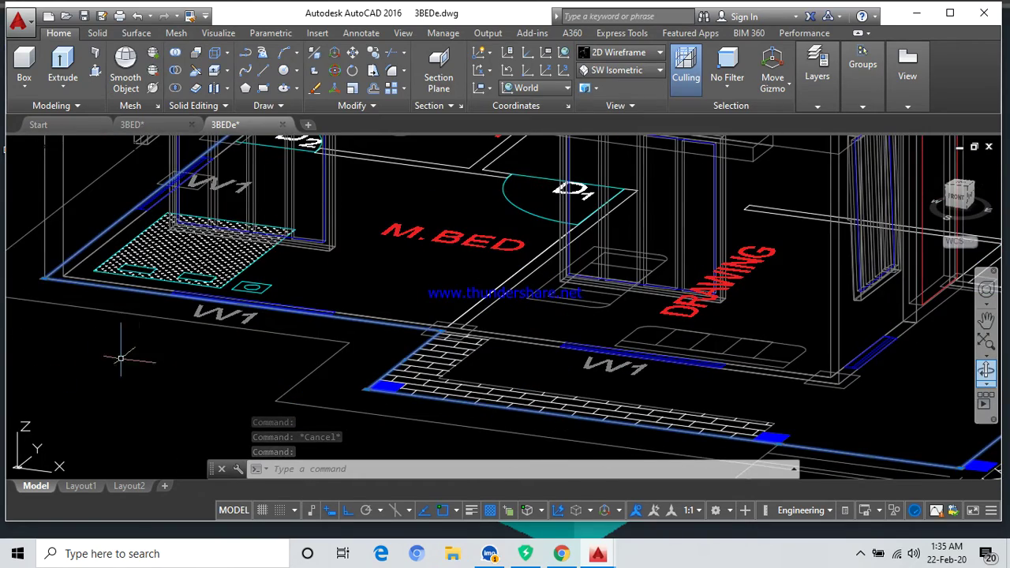
{"action": "scroll", "coordinate": [181, 355], "scroll_direction": "down", "scroll_amount": 1}
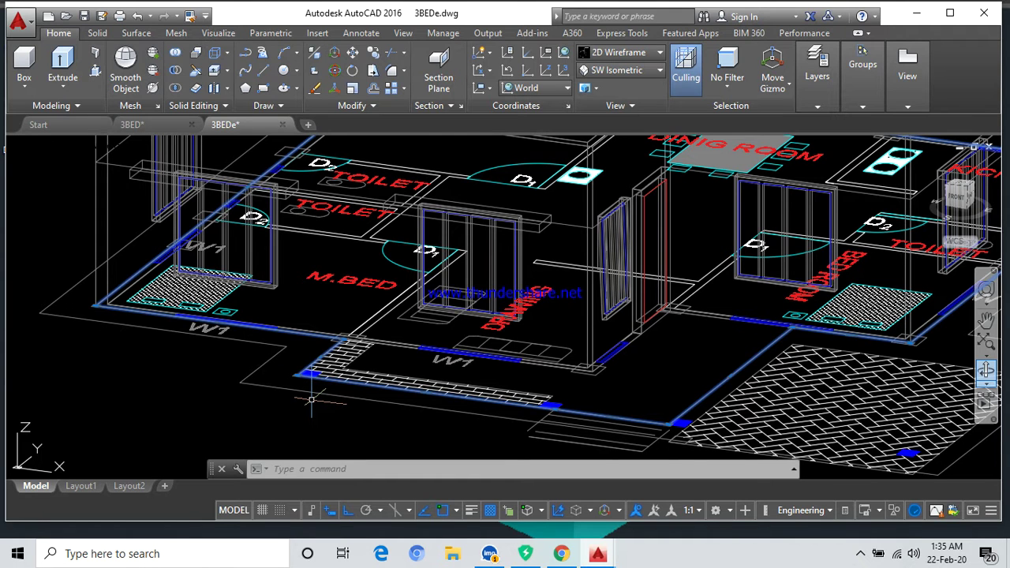
Move the outer outline 10 units down along Z from its front corner endpoint.
{"action": "type", "text": "m"}
{"action": "key", "text": "Return"}
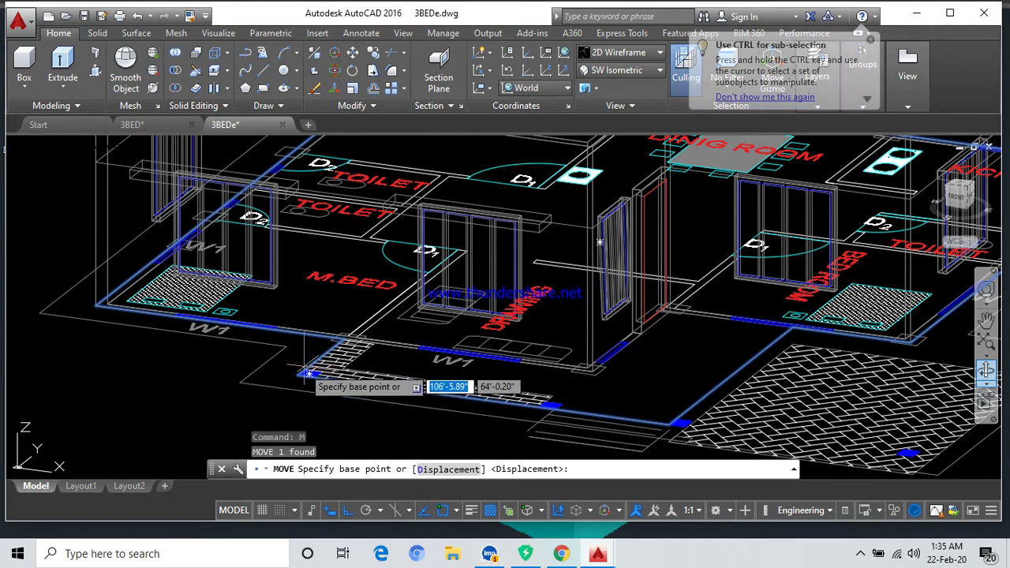
{"action": "middle_click_drag", "start_coordinate": [676, 392], "coordinate": [590, 357]}
{"action": "scroll", "coordinate": [596, 388], "scroll_direction": "up", "scroll_amount": 3}
{"action": "scroll", "coordinate": [595, 389], "scroll_direction": "up", "scroll_amount": 3}
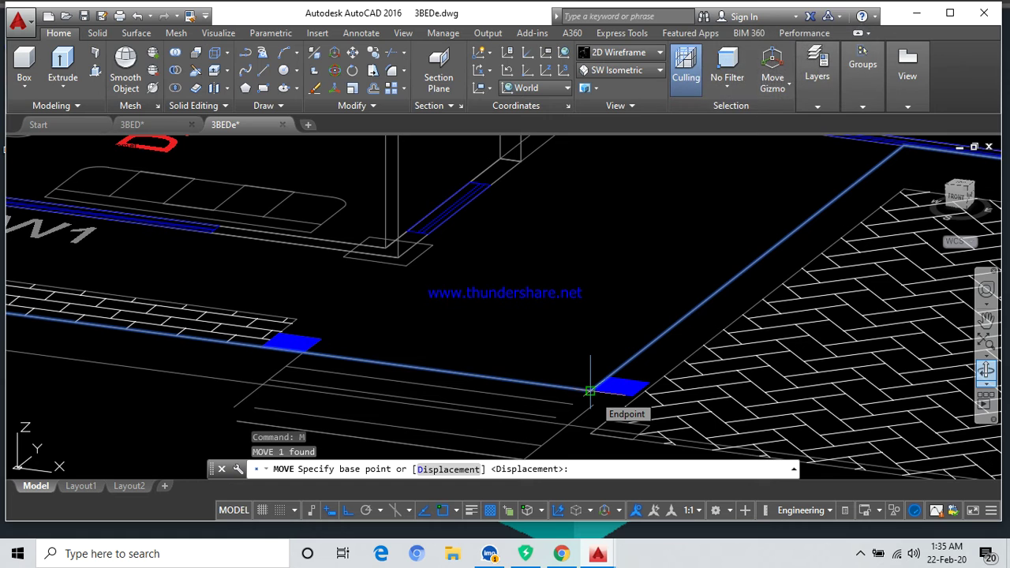
{"action": "left_click", "coordinate": [590, 390]}
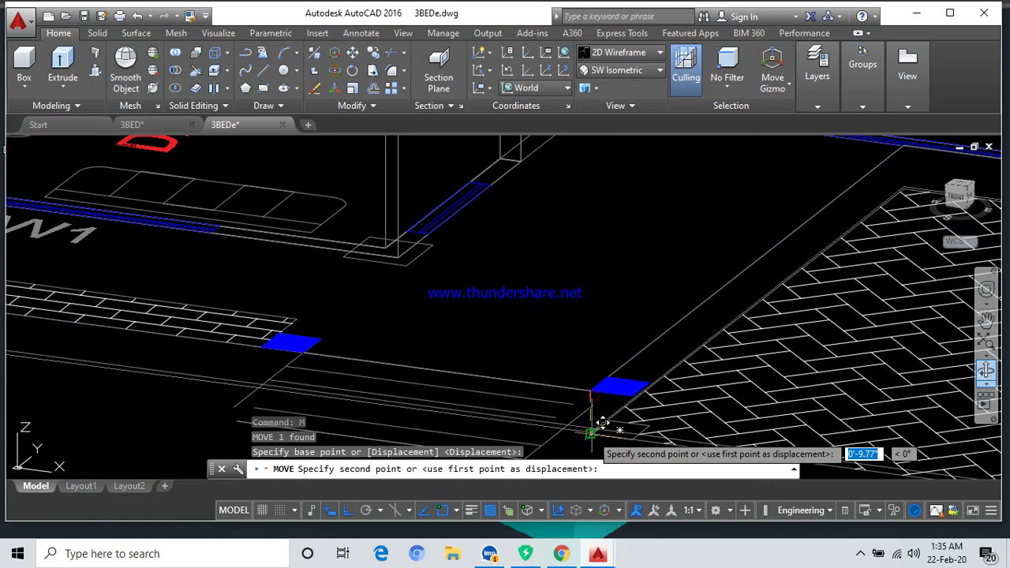
{"action": "middle_click_drag", "start_coordinate": [595, 424], "coordinate": [556, 362]}
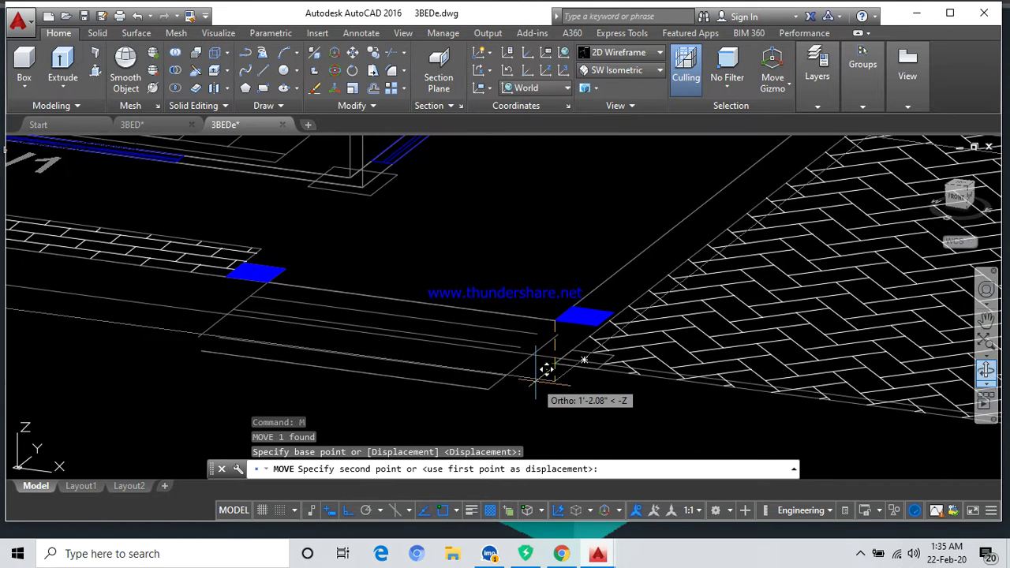
{"action": "type", "text": "1"}
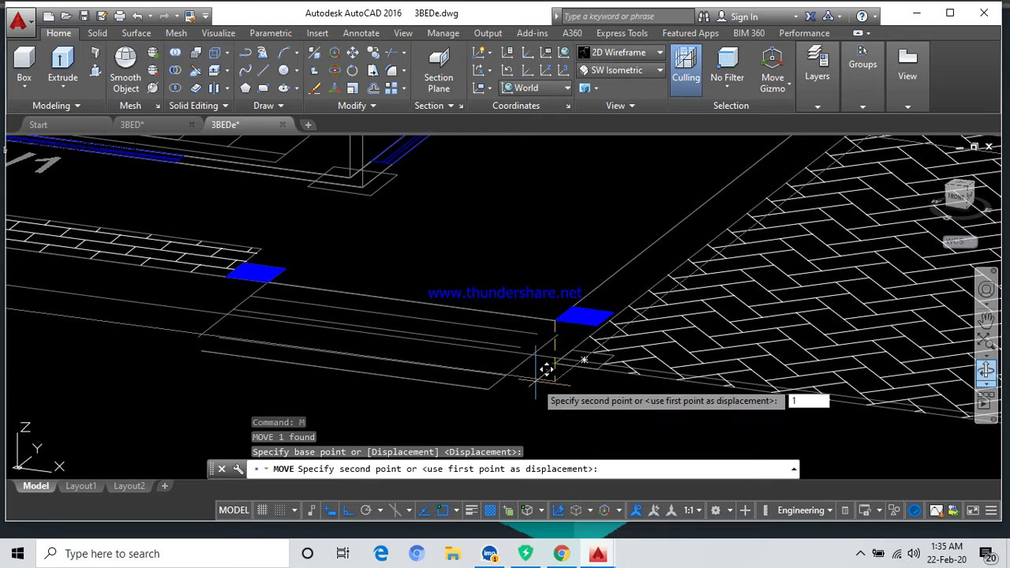
{"action": "type", "text": "0"}
{"action": "key", "text": "Return"}
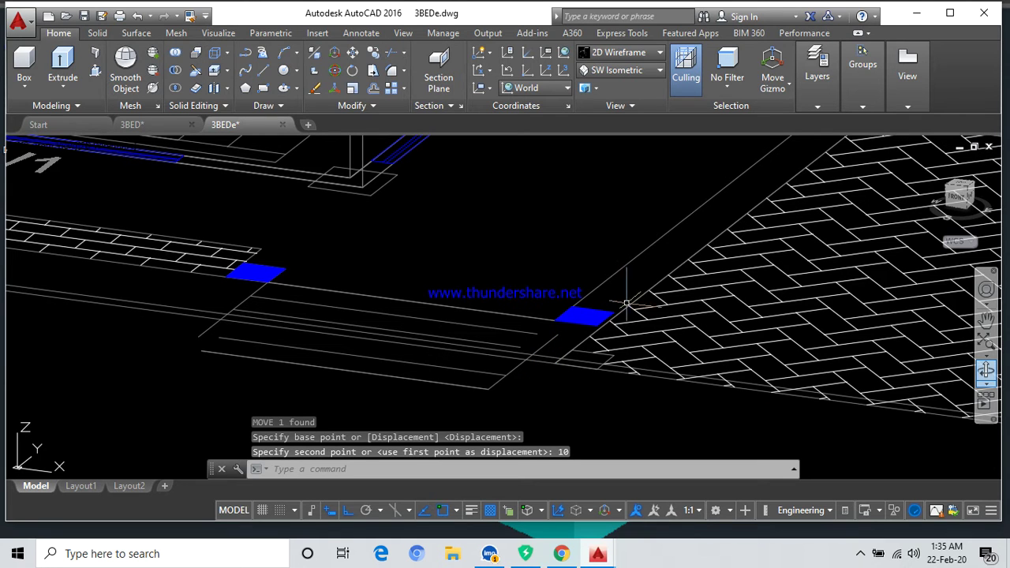
{"action": "scroll", "coordinate": [637, 300], "scroll_direction": "down", "scroll_amount": 2}
{"action": "scroll", "coordinate": [606, 304], "scroll_direction": "down", "scroll_amount": 2}
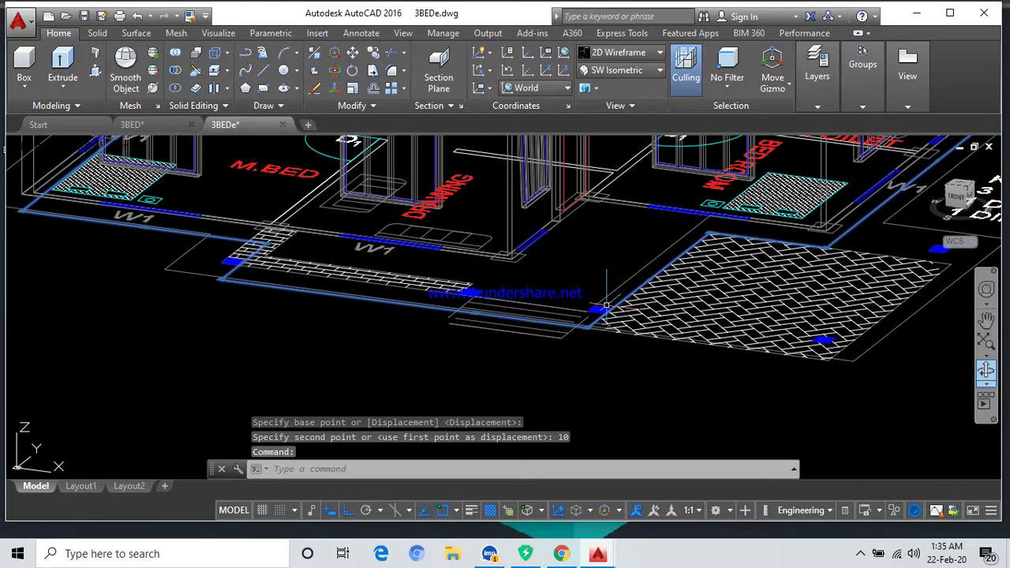
Extrude the lowered house outline 10 units into a solid base.
{"action": "left_click", "coordinate": [60, 63]}
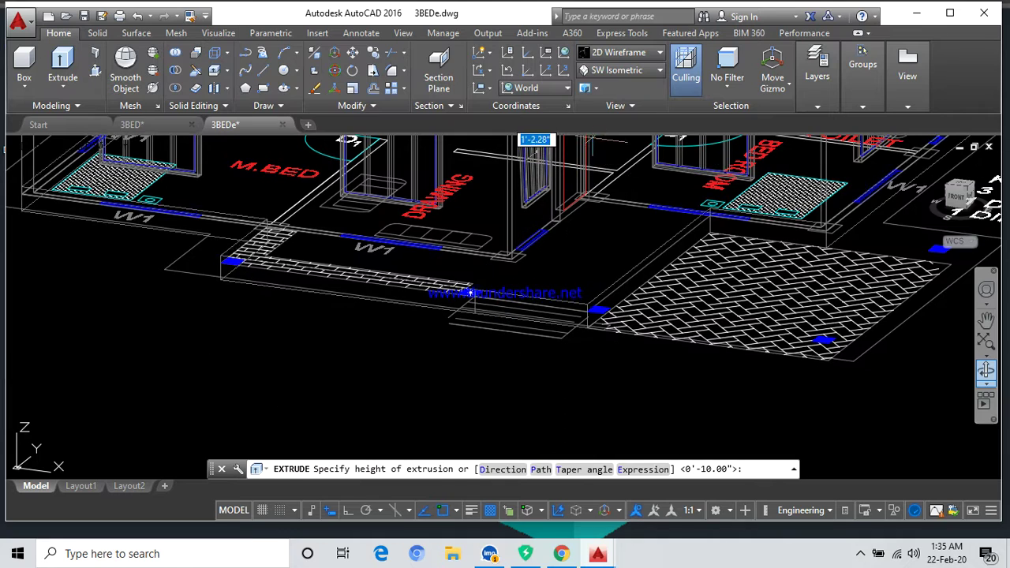
{"action": "scroll", "coordinate": [588, 197], "scroll_direction": "down", "scroll_amount": 3}
{"action": "scroll", "coordinate": [588, 197], "scroll_direction": "down", "scroll_amount": 2}
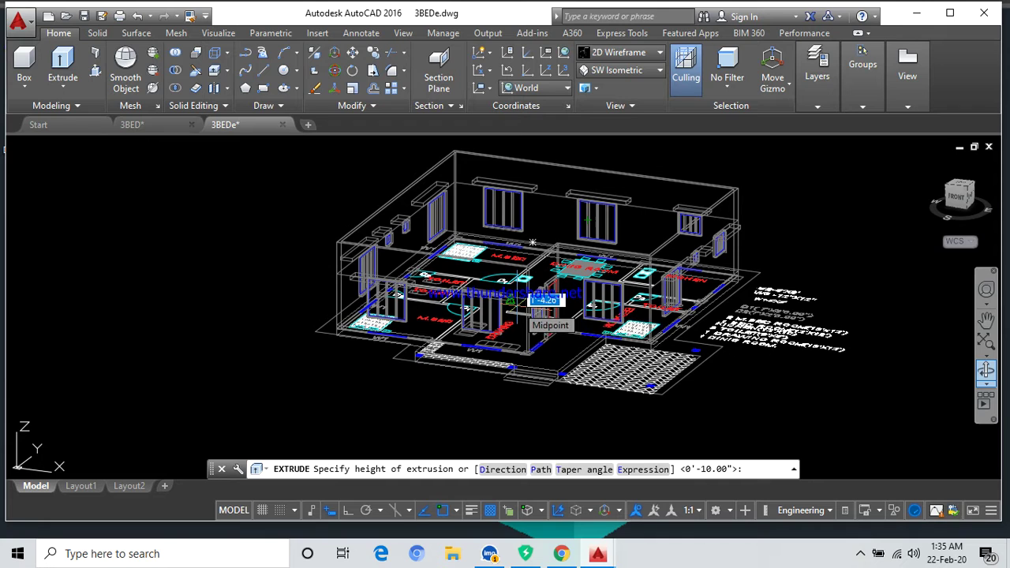
{"action": "key", "text": "BackSpace"}
{"action": "type", "text": "10"}
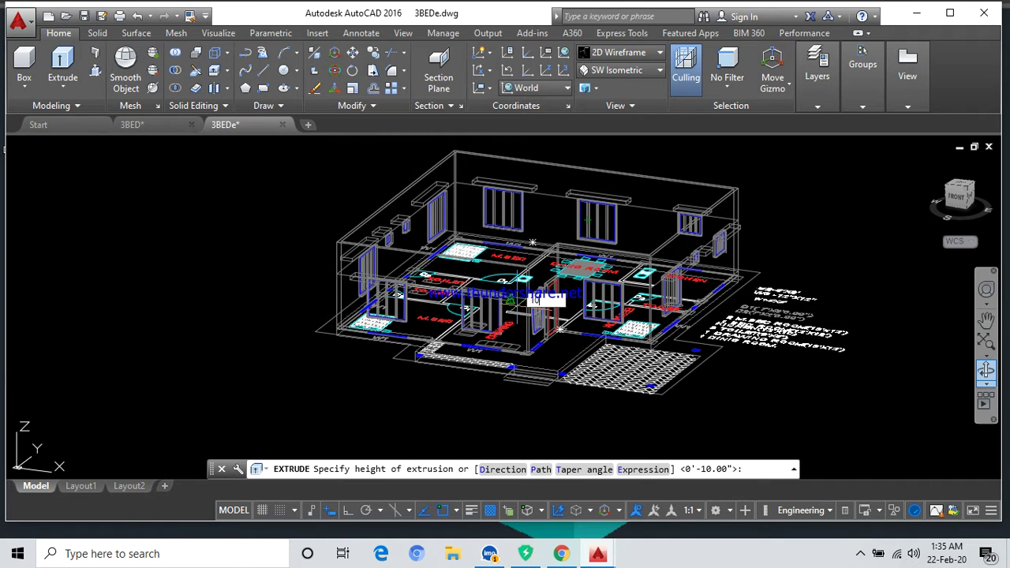
{"action": "key", "text": "Return"}
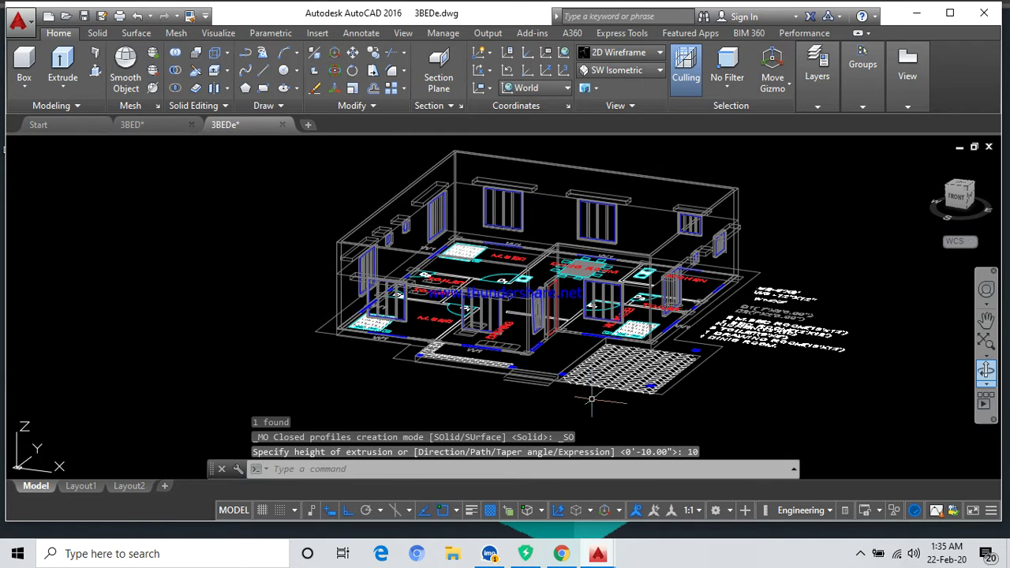
{"action": "scroll", "coordinate": [585, 355], "scroll_direction": "up", "scroll_amount": 2}
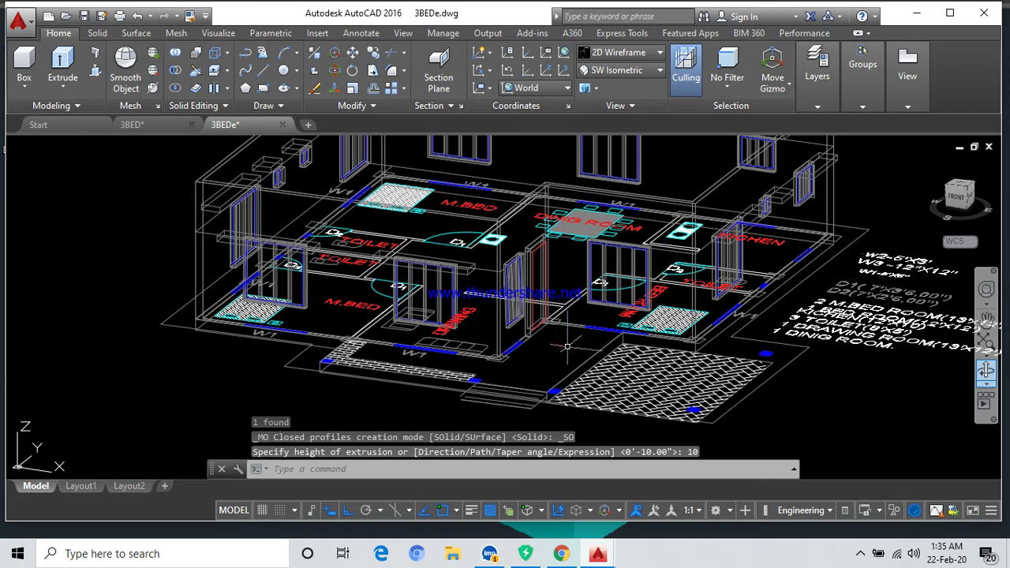
Shade the house model in the Realistic visual style.
{"action": "left_click", "coordinate": [593, 54]}
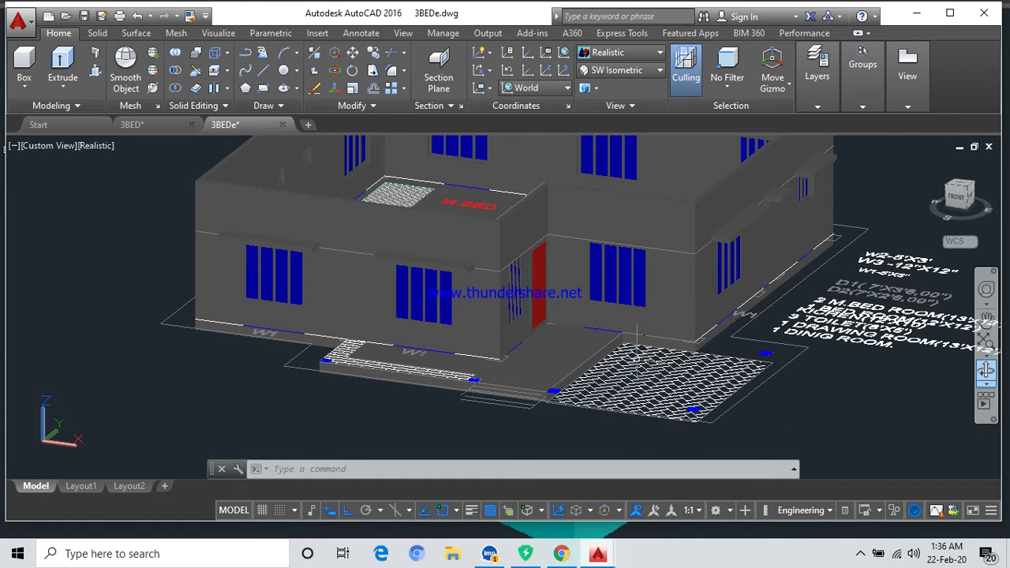
{"action": "scroll", "coordinate": [351, 330], "scroll_direction": "up", "scroll_amount": 3}
{"action": "scroll", "coordinate": [395, 322], "scroll_direction": "up", "scroll_amount": 2}
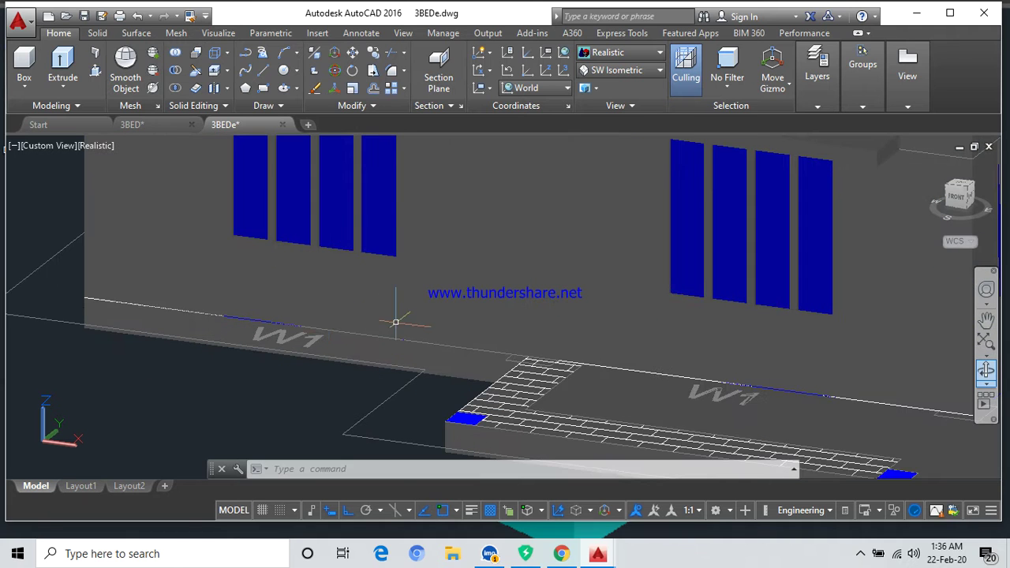
{"action": "scroll", "coordinate": [459, 336], "scroll_direction": "down", "scroll_amount": 3}
{"action": "scroll", "coordinate": [466, 382], "scroll_direction": "up", "scroll_amount": 1}
{"action": "scroll", "coordinate": [474, 369], "scroll_direction": "up", "scroll_amount": 2}
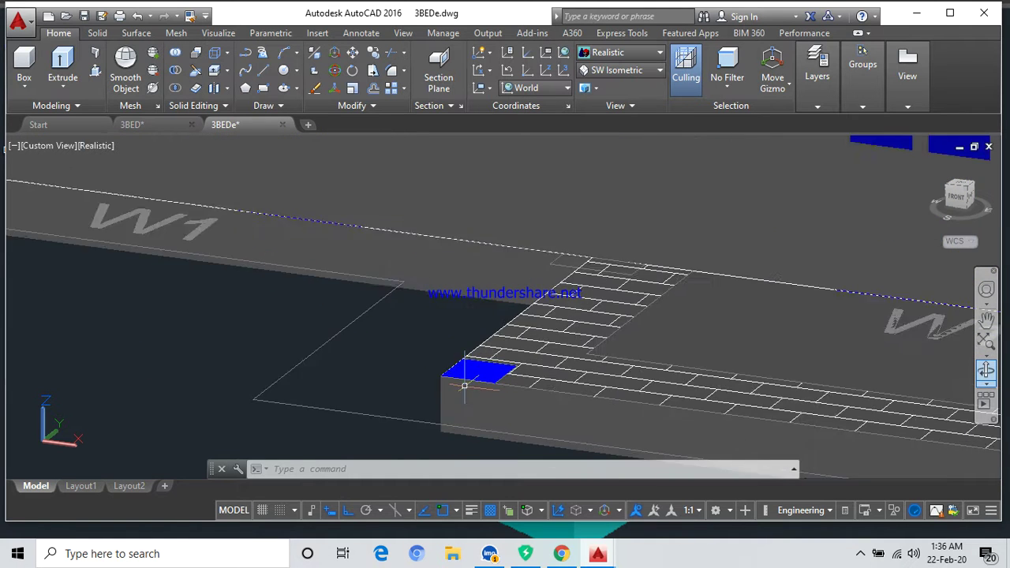
{"action": "scroll", "coordinate": [476, 361], "scroll_direction": "up", "scroll_amount": 2}
{"action": "scroll", "coordinate": [646, 228], "scroll_direction": "down", "scroll_amount": 3}
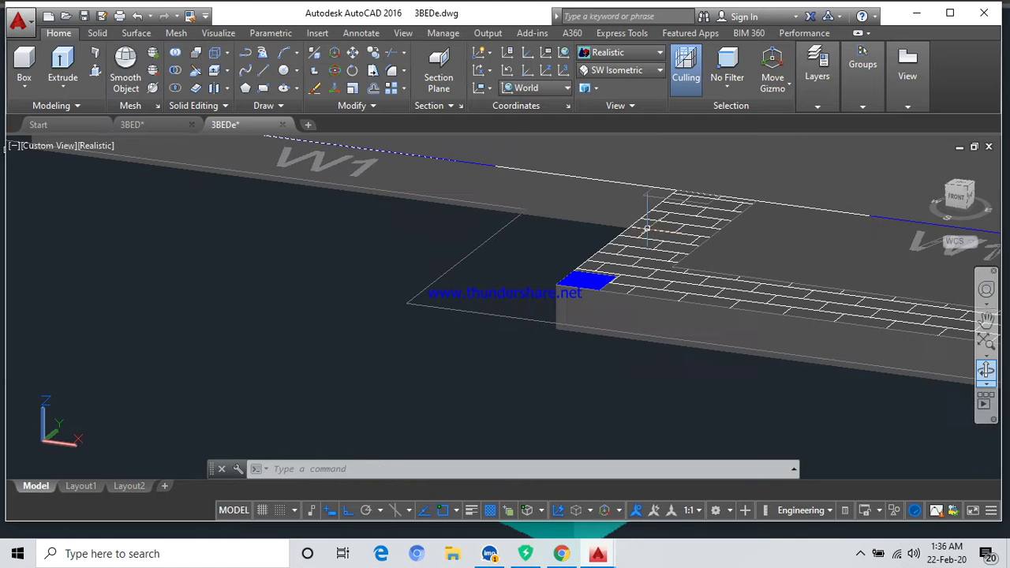
{"action": "scroll", "coordinate": [667, 281], "scroll_direction": "down", "scroll_amount": 3}
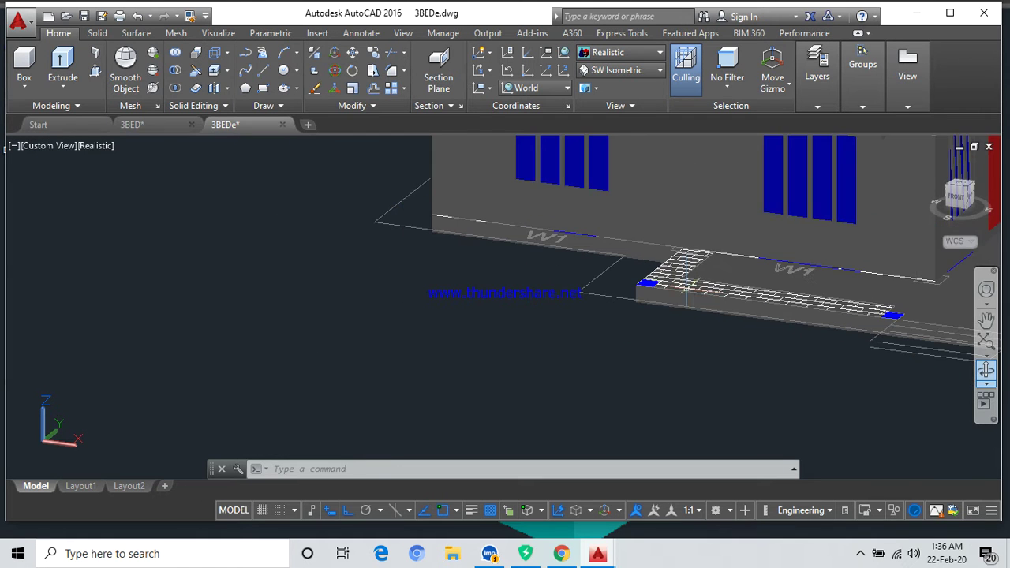
{"action": "scroll", "coordinate": [471, 318], "scroll_direction": "up", "scroll_amount": 1}
Pan and zoom to inspect the building, front steps and tiled paving.
{"action": "middle_click_drag", "start_coordinate": [471, 318], "coordinate": [311, 307]}
{"action": "scroll", "coordinate": [603, 310], "scroll_direction": "up", "scroll_amount": 1}
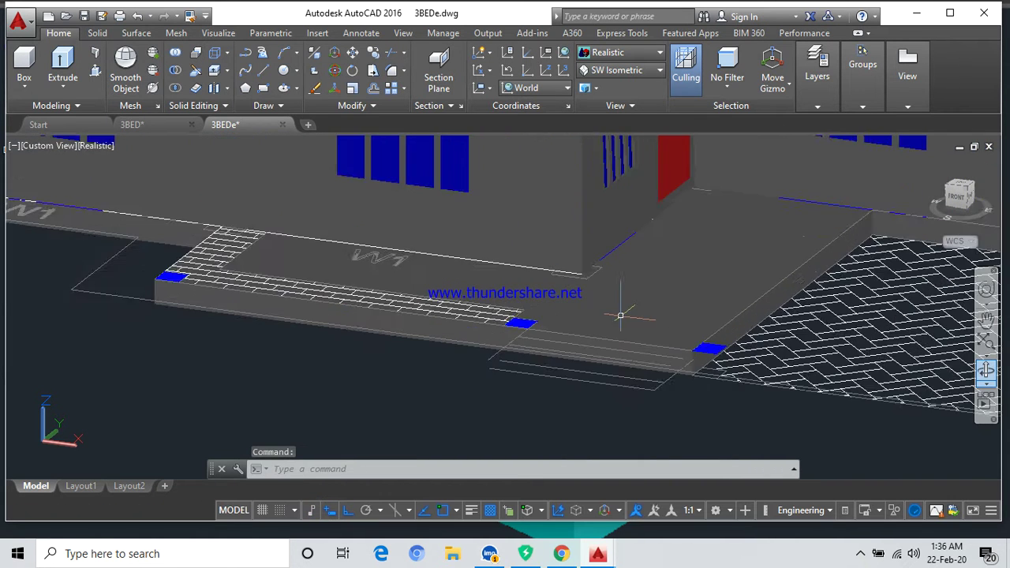
{"action": "scroll", "coordinate": [627, 317], "scroll_direction": "up", "scroll_amount": 1}
{"action": "scroll", "coordinate": [655, 326], "scroll_direction": "down", "scroll_amount": 1}
{"action": "scroll", "coordinate": [710, 346], "scroll_direction": "up", "scroll_amount": 1}
{"action": "scroll", "coordinate": [747, 355], "scroll_direction": "up", "scroll_amount": 2}
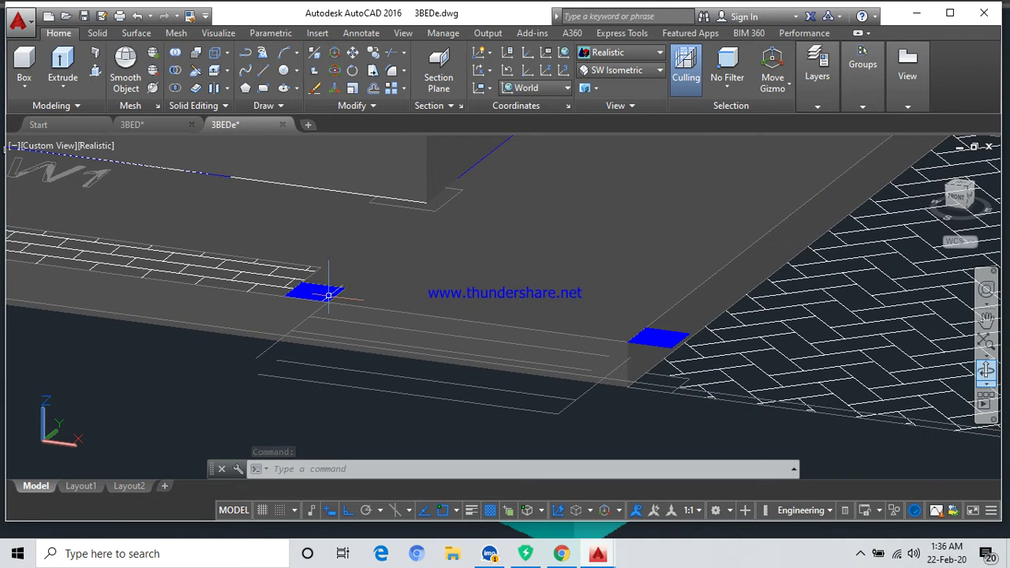
{"action": "scroll", "coordinate": [385, 308], "scroll_direction": "down", "scroll_amount": 4}
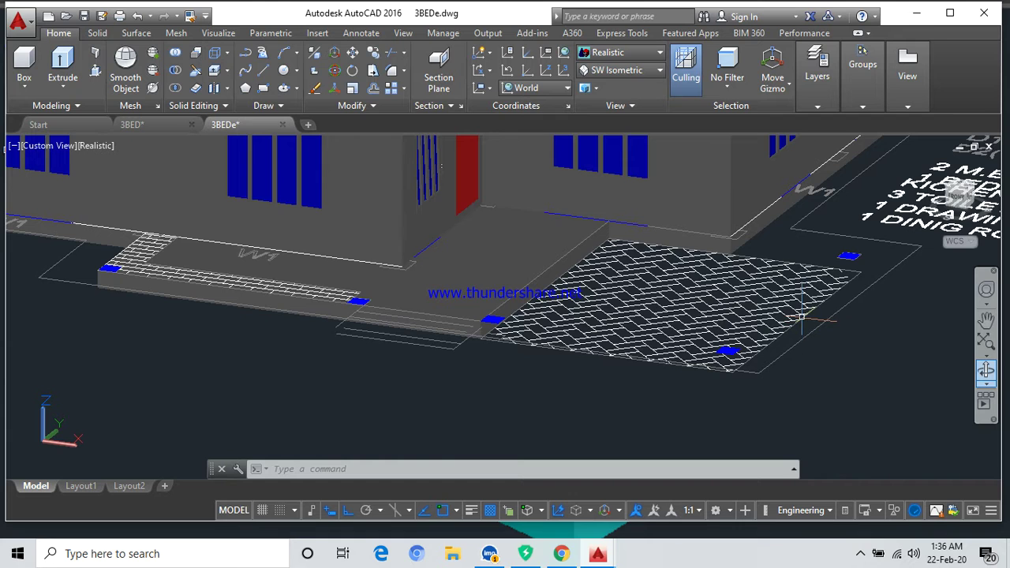
{"action": "scroll", "coordinate": [686, 313], "scroll_direction": "down", "scroll_amount": 3}
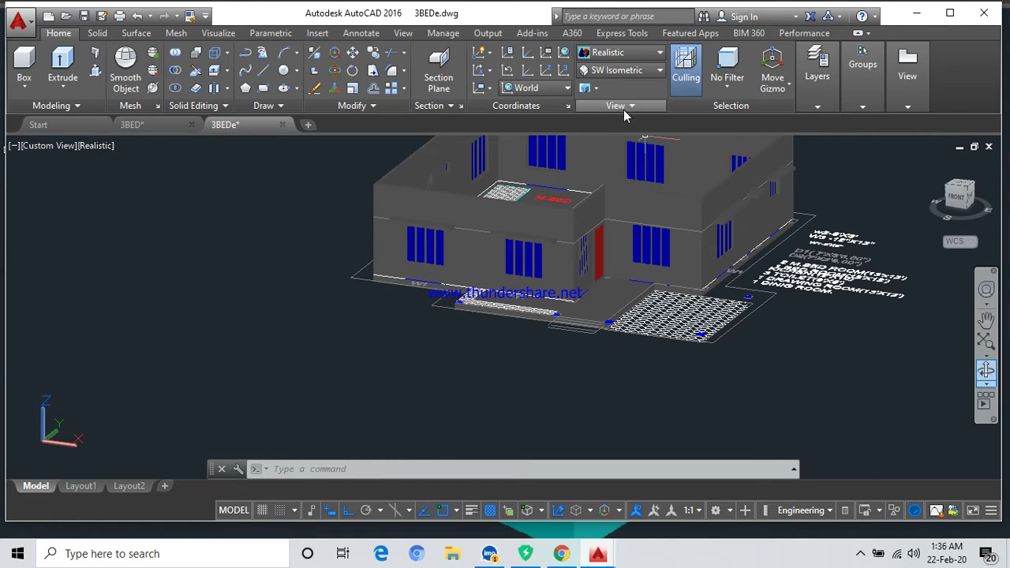
Switch the model to 2D Wireframe and zoom in on the entrance steps.
{"action": "left_click", "coordinate": [622, 52]}
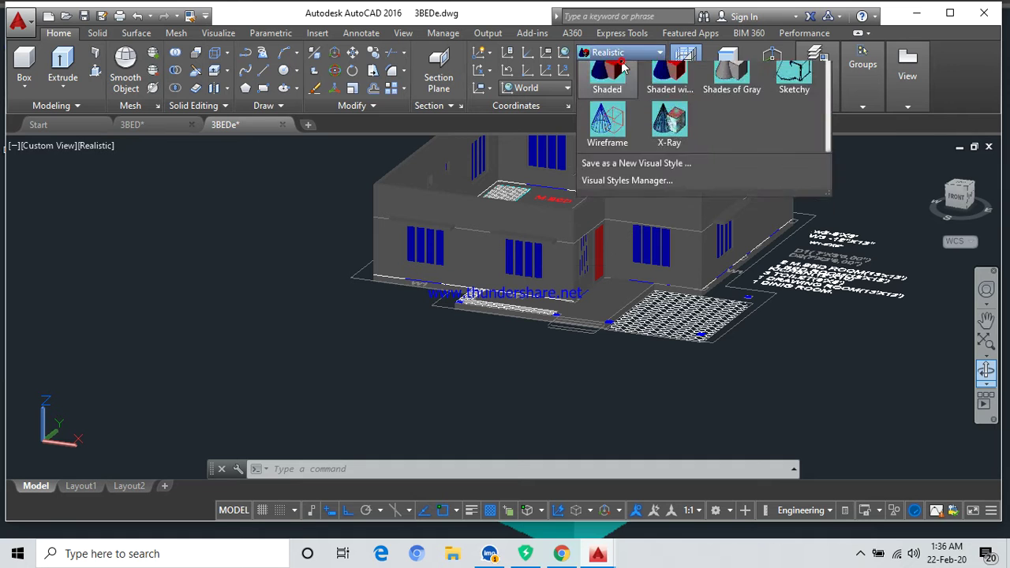
{"action": "left_click", "coordinate": [606, 91]}
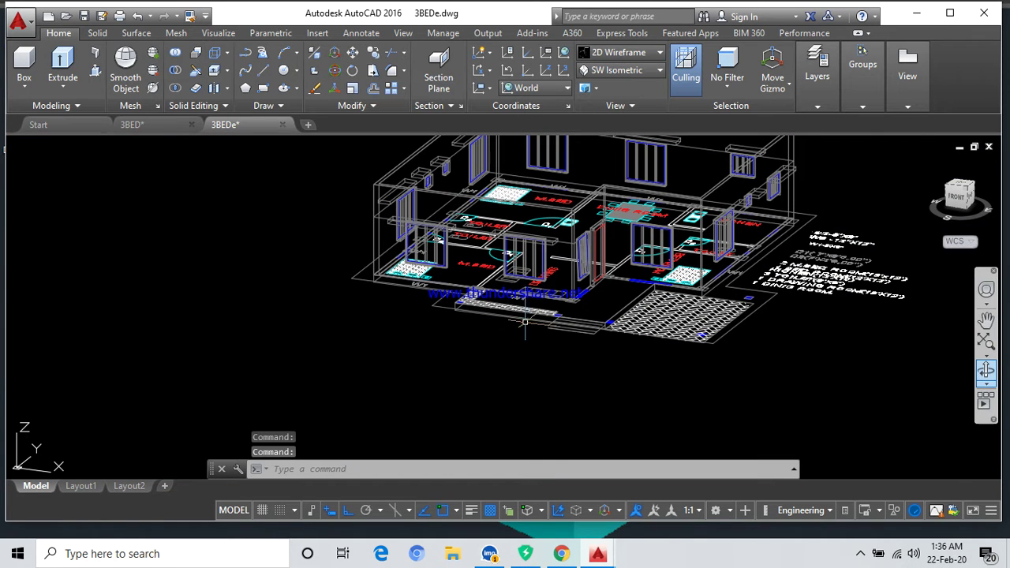
{"action": "middle_click_drag", "start_coordinate": [525, 322], "coordinate": [409, 378]}
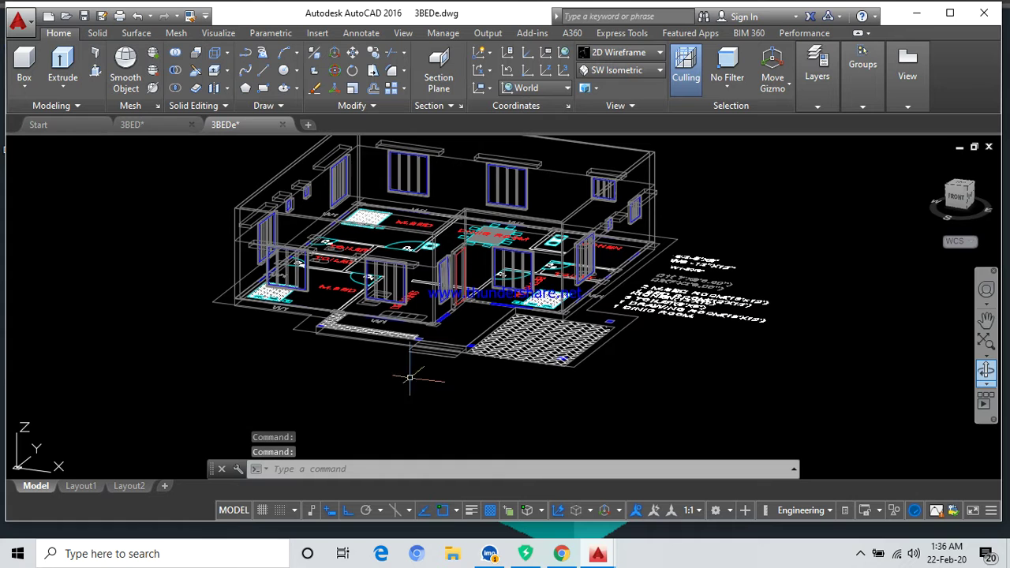
{"action": "scroll", "coordinate": [409, 378], "scroll_direction": "up", "scroll_amount": 2}
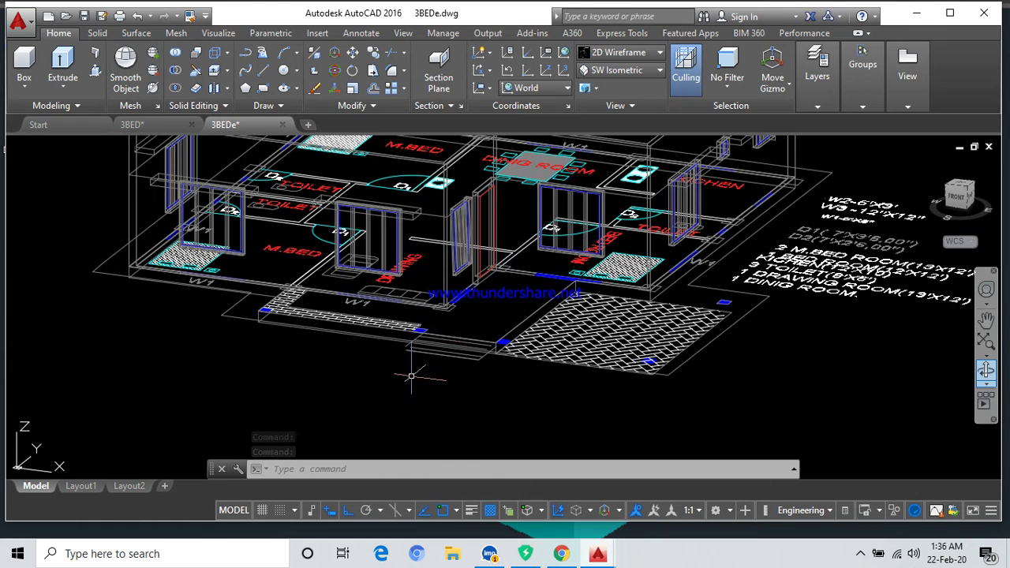
{"action": "scroll", "coordinate": [417, 332], "scroll_direction": "up", "scroll_amount": 2}
{"action": "scroll", "coordinate": [414, 333], "scroll_direction": "up", "scroll_amount": 2}
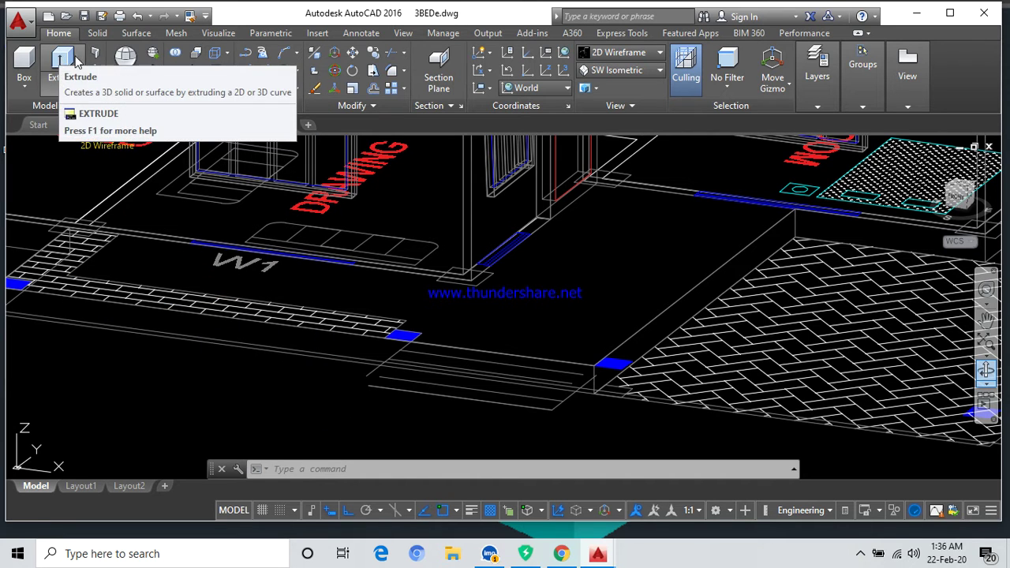
Press-pull the small blue square at the steps' end up 11 into a post.
{"action": "left_click", "coordinate": [96, 73]}
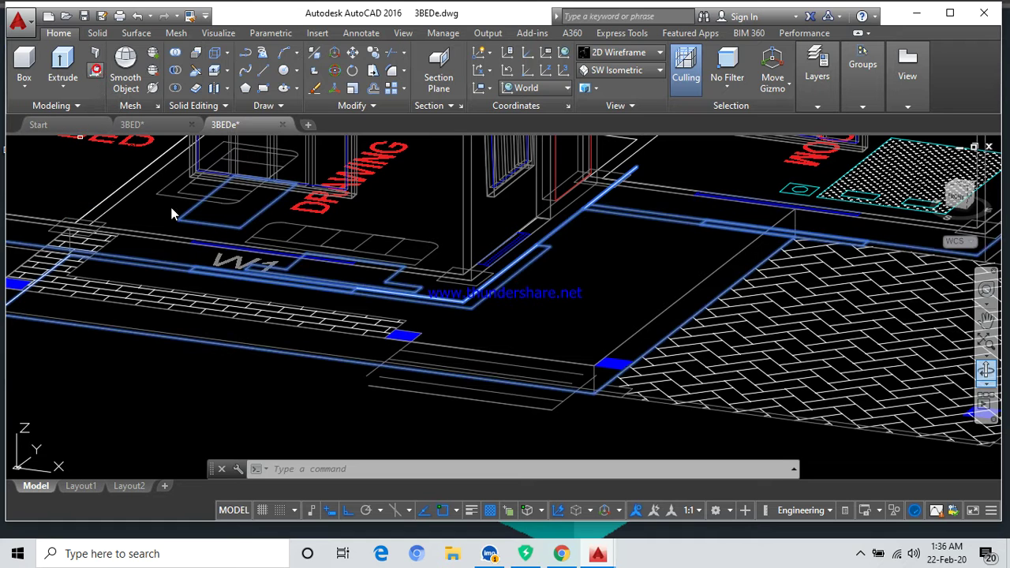
{"action": "left_click", "coordinate": [408, 336]}
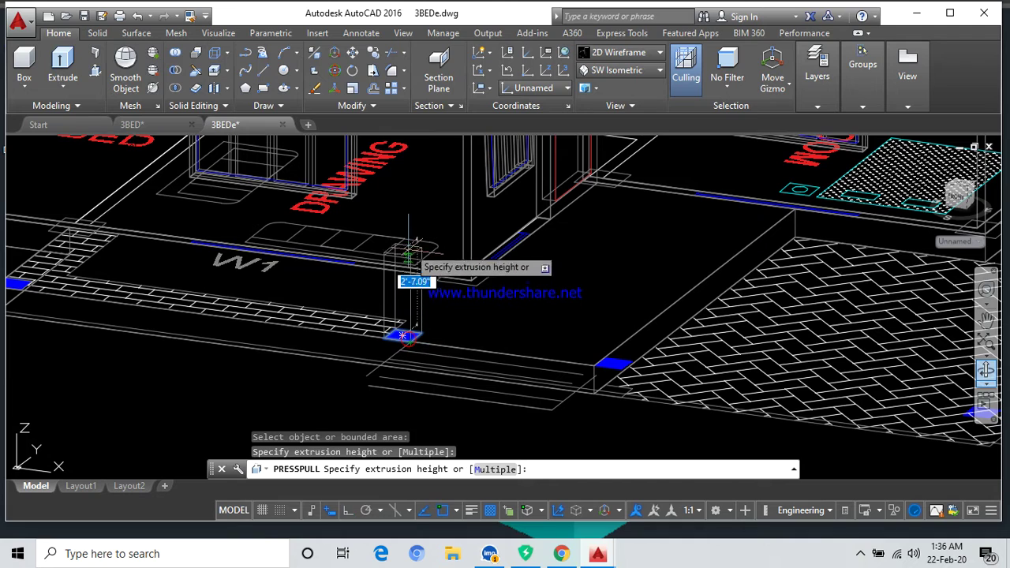
{"action": "scroll", "coordinate": [406, 209], "scroll_direction": "down", "scroll_amount": 2}
{"action": "middle_click_drag", "start_coordinate": [398, 204], "coordinate": [384, 318]}
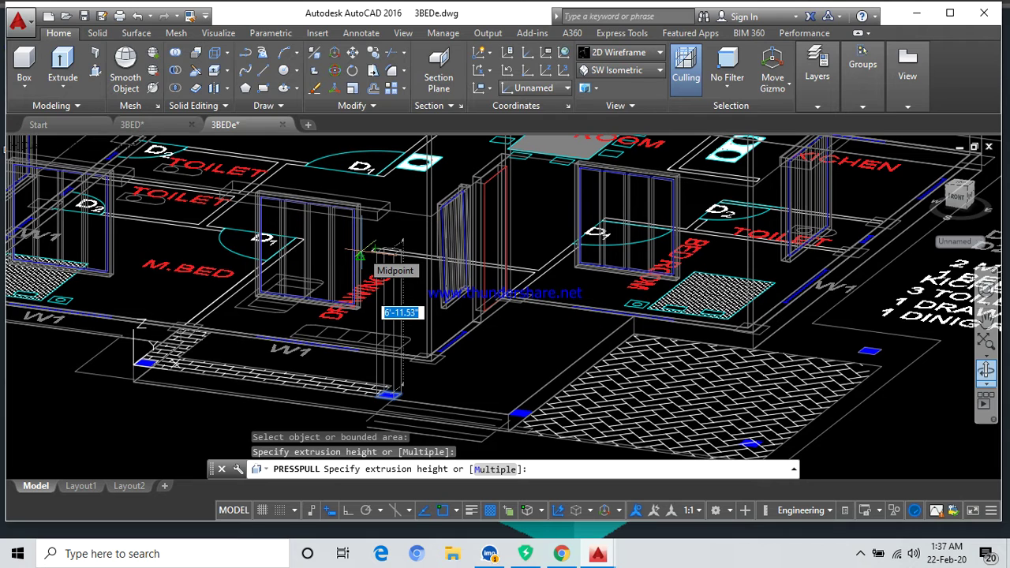
{"action": "type", "text": "11"}
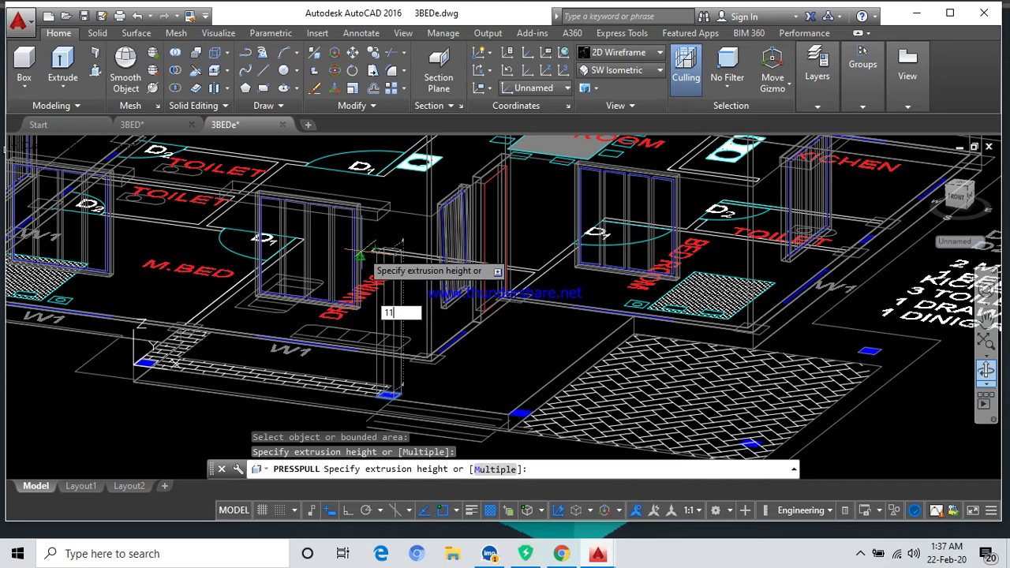
{"action": "key", "text": "Return"}
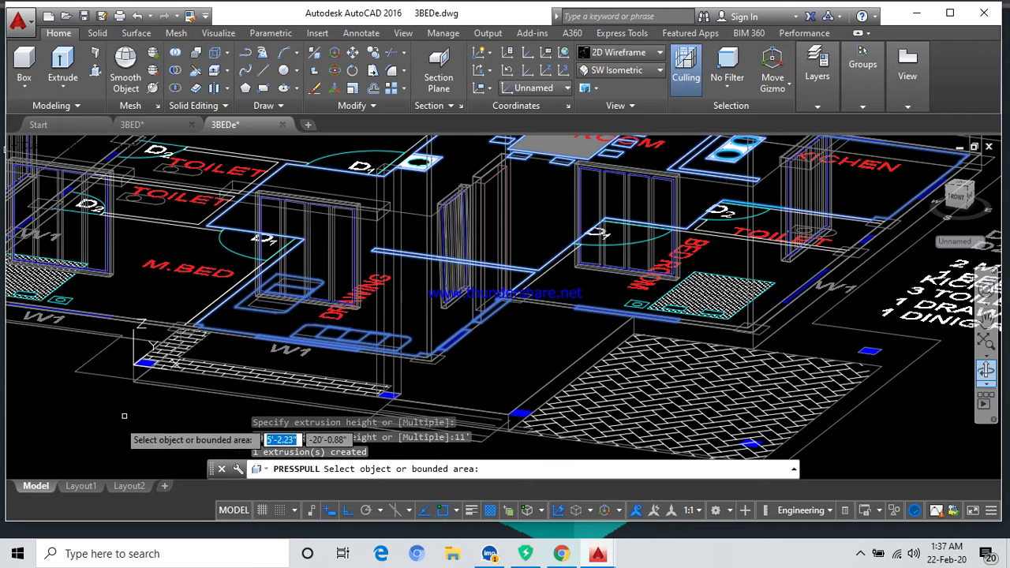
{"action": "scroll", "coordinate": [134, 364], "scroll_direction": "up", "scroll_amount": 3}
{"action": "scroll", "coordinate": [152, 374], "scroll_direction": "up", "scroll_amount": 3}
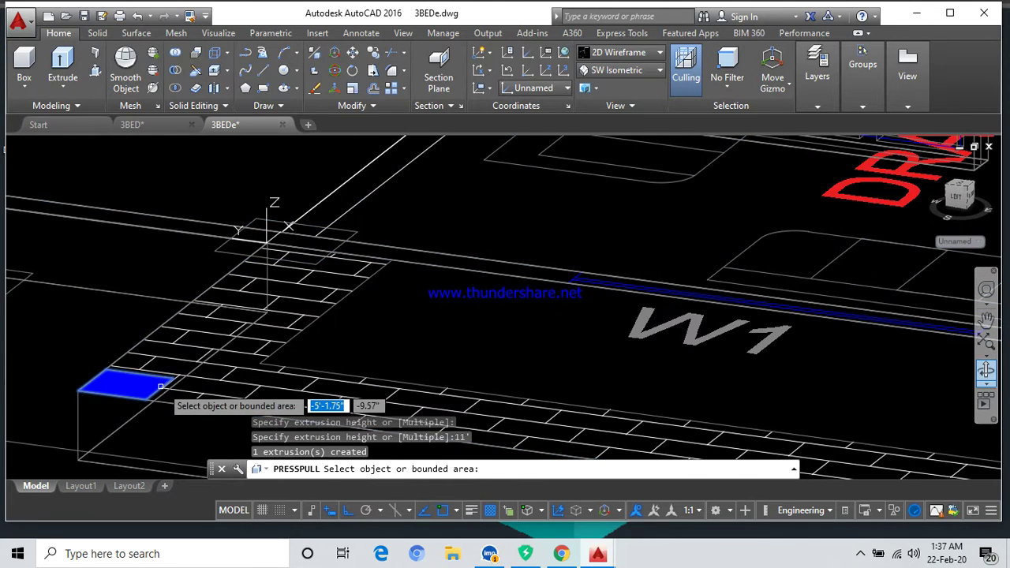
Press-pull the blue square at the steps' left end to the same 11' height.
{"action": "left_click", "coordinate": [151, 374]}
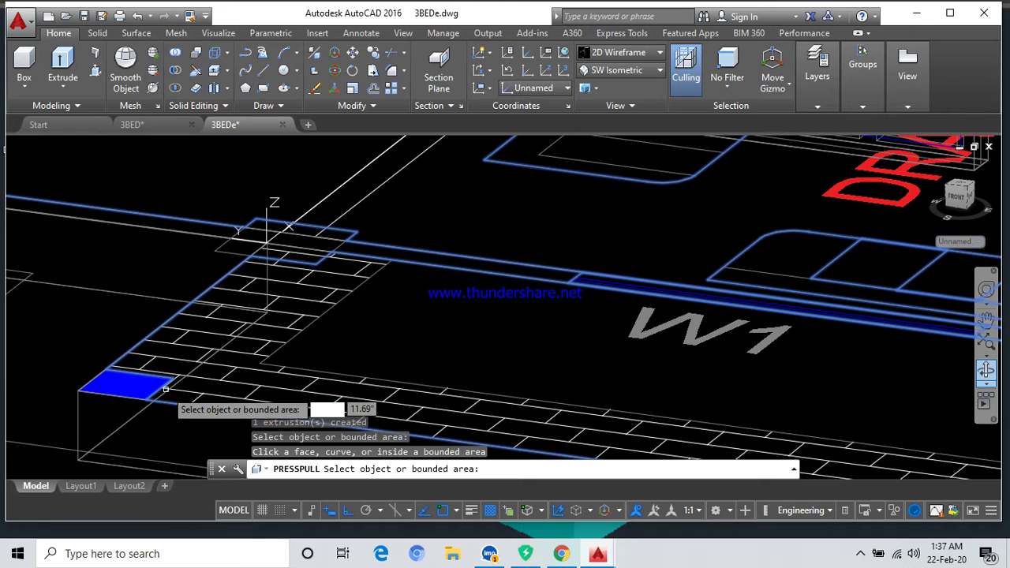
{"action": "left_click", "coordinate": [126, 385]}
{"action": "type", "text": "11"}
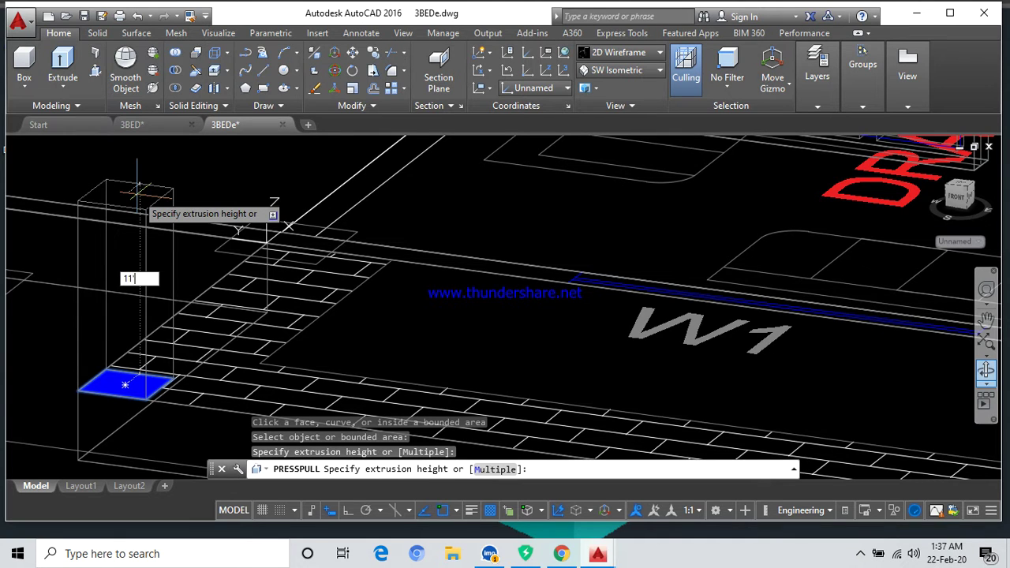
{"action": "key", "text": "Return"}
{"action": "scroll", "coordinate": [130, 253], "scroll_direction": "down", "scroll_amount": 3}
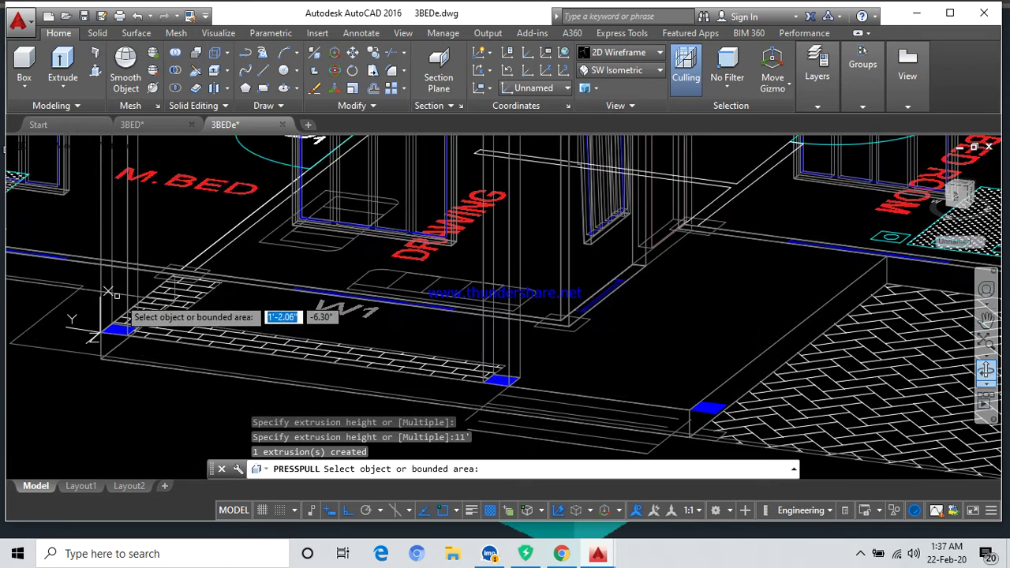
{"action": "scroll", "coordinate": [348, 323], "scroll_direction": "down", "scroll_amount": 3}
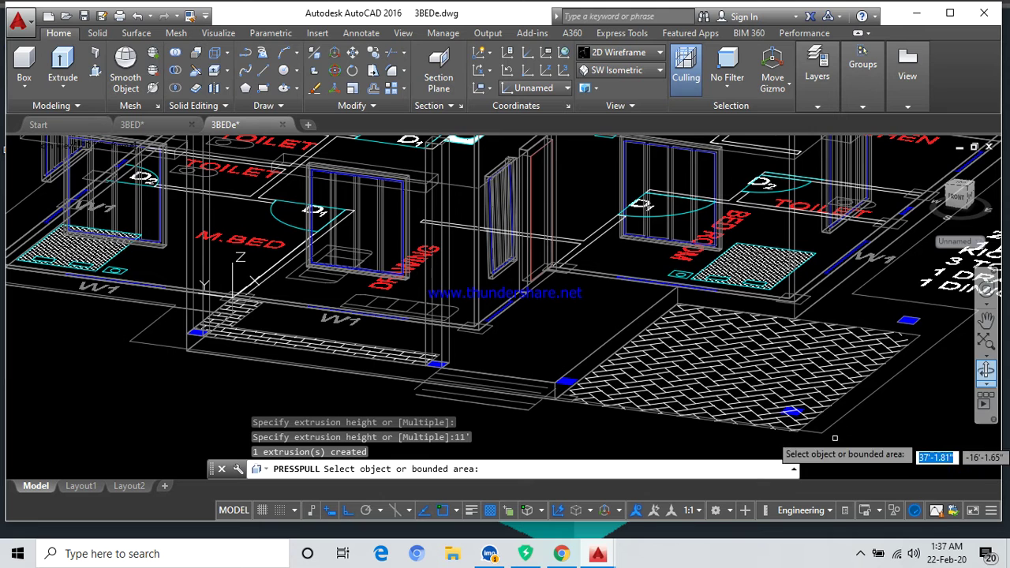
{"action": "scroll", "coordinate": [592, 399], "scroll_direction": "up", "scroll_amount": 2}
{"action": "scroll", "coordinate": [554, 398], "scroll_direction": "up", "scroll_amount": 2}
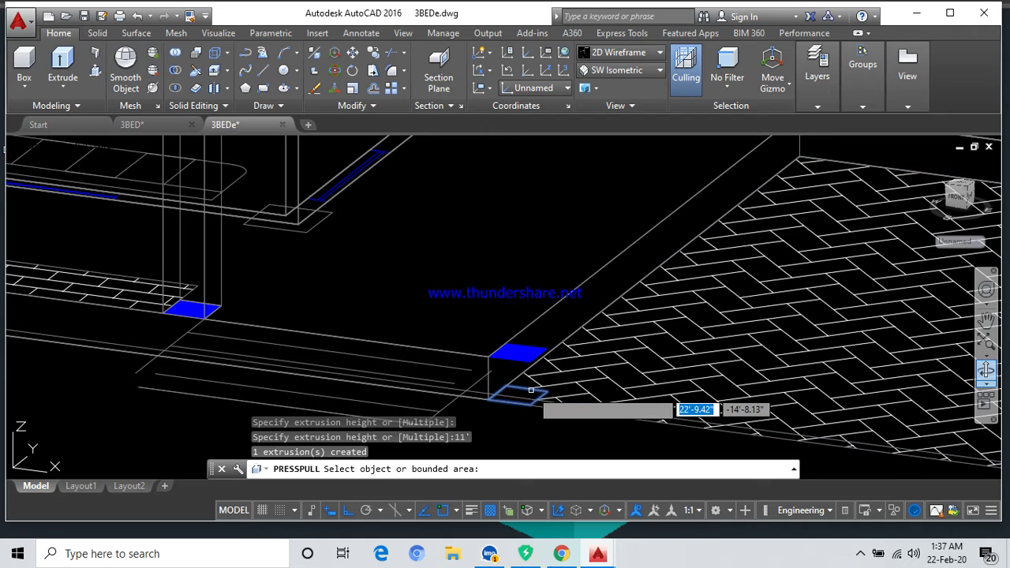
Press-pull the small rectangle beside the paving to 11'10 and end PRESSPULL.
{"action": "left_click", "coordinate": [531, 390]}
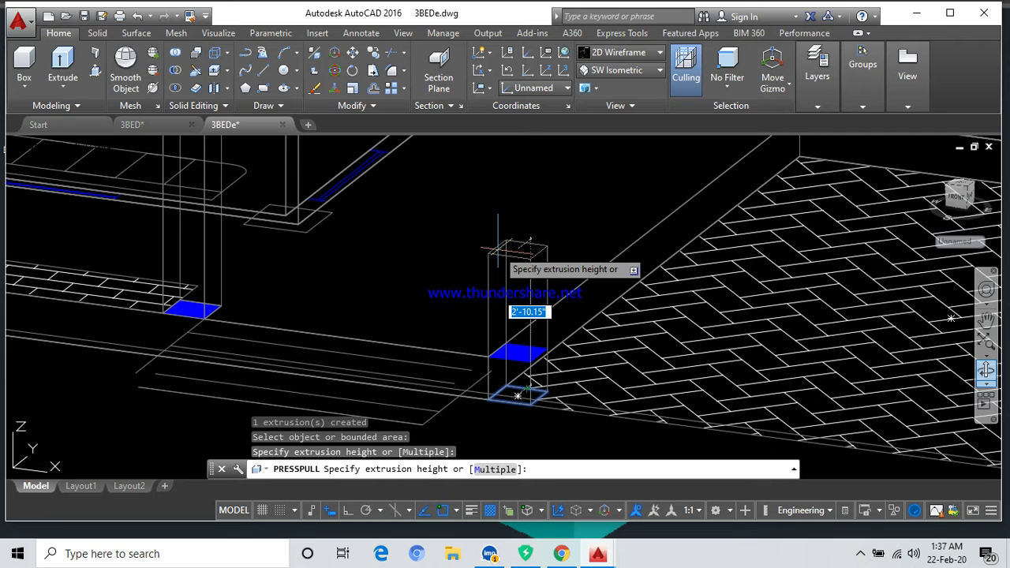
{"action": "type", "text": "11'10"}
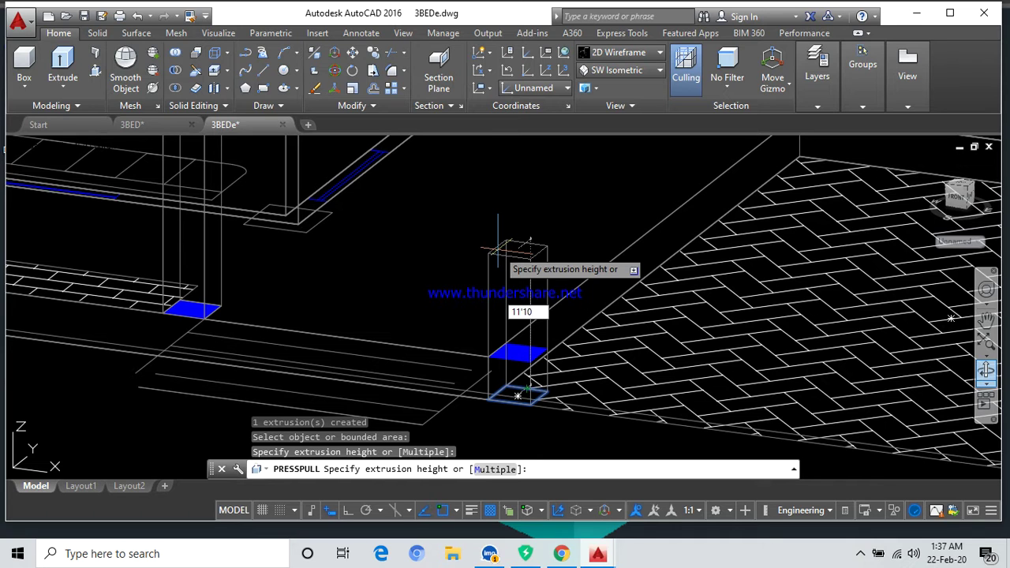
{"action": "key", "text": "Return"}
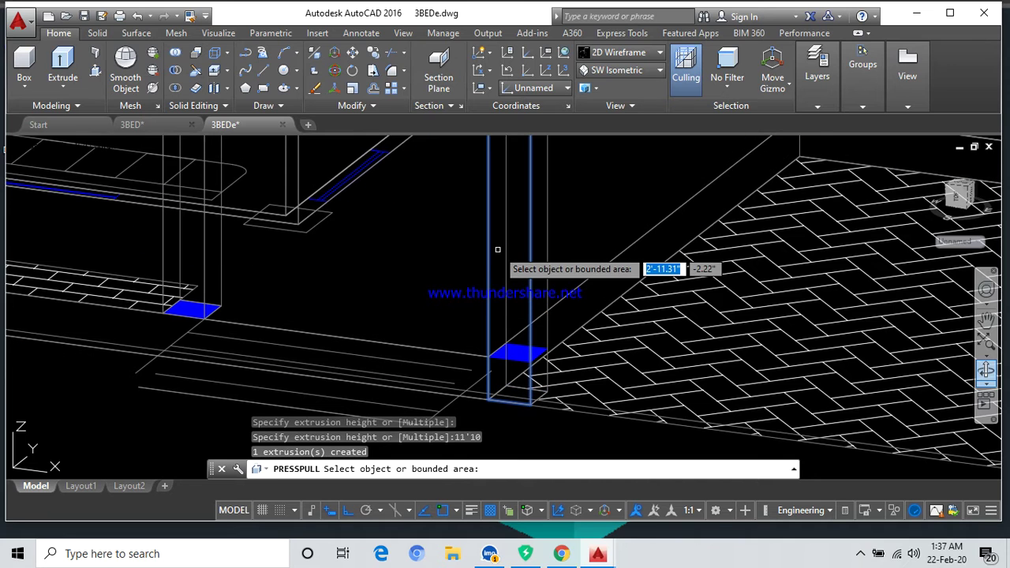
{"action": "scroll", "coordinate": [460, 241], "scroll_direction": "down", "scroll_amount": 4}
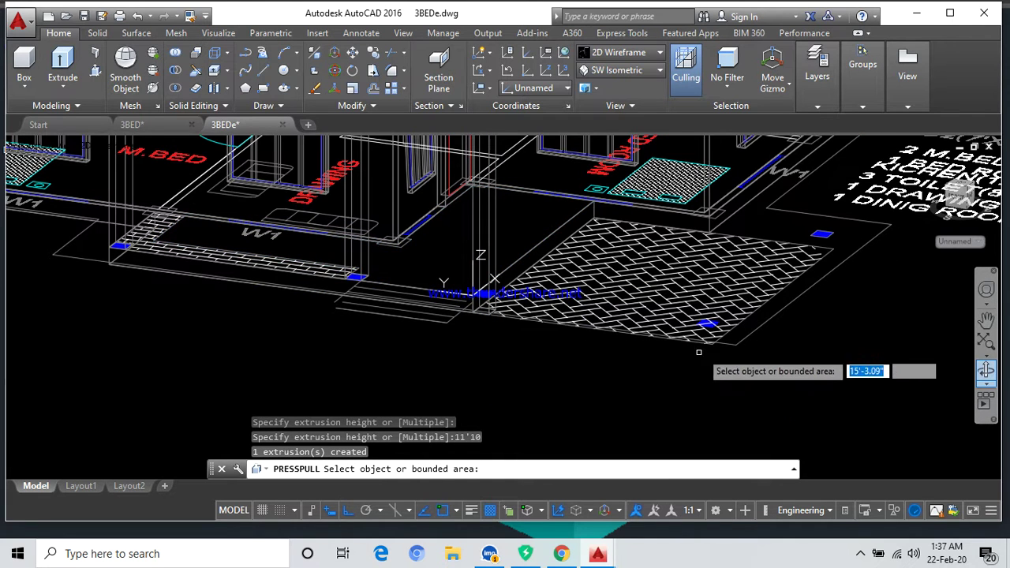
{"action": "scroll", "coordinate": [699, 352], "scroll_direction": "up", "scroll_amount": 4}
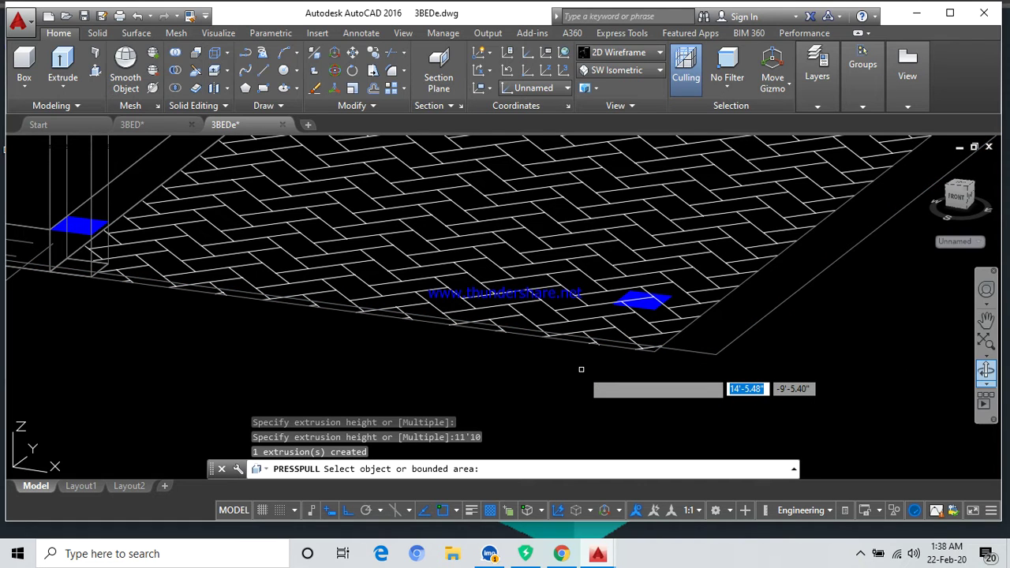
{"action": "key", "text": "Return"}
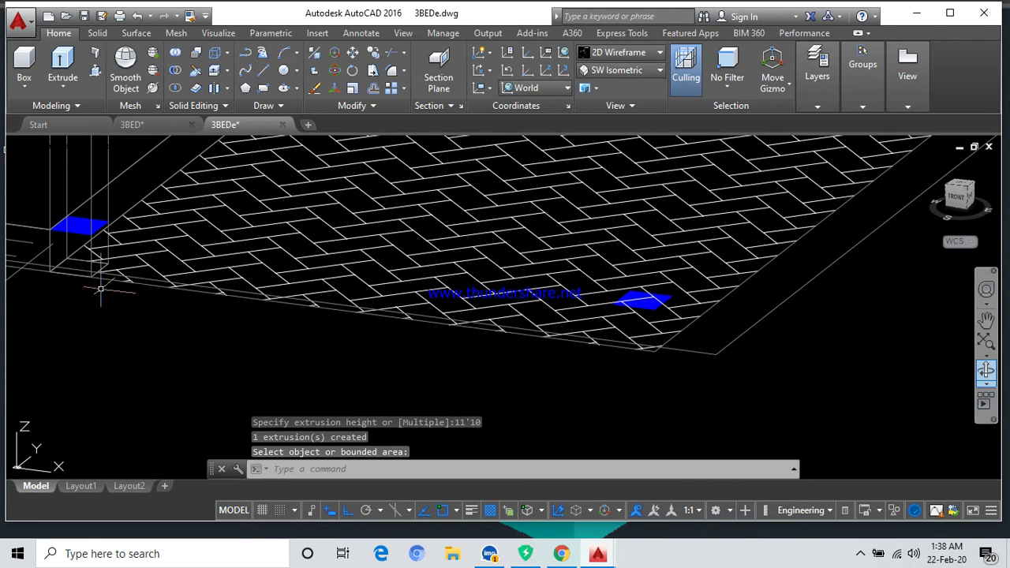
{"action": "key", "text": "Escape"}
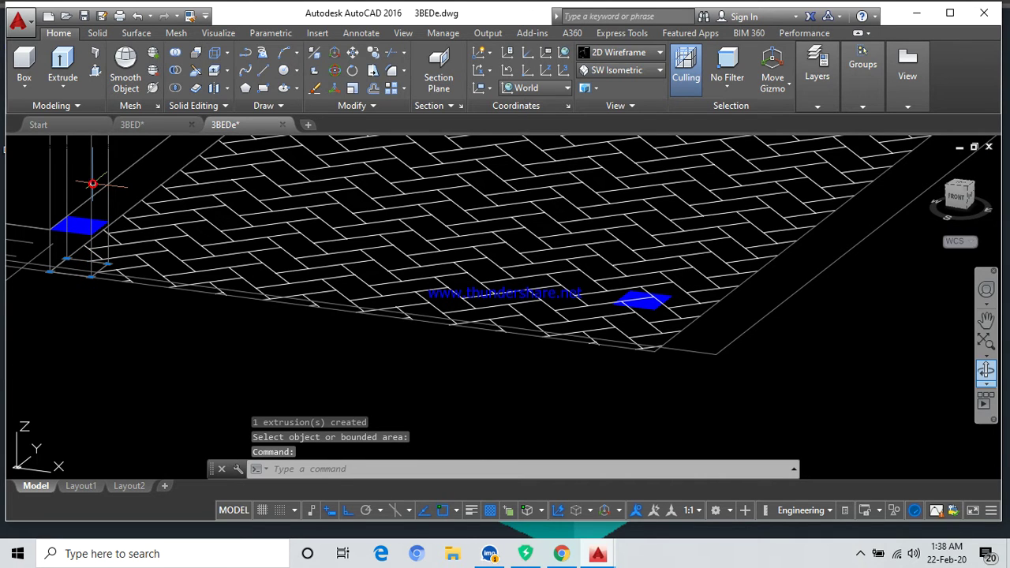
Copy the 11'10 column from its bottom corner to the floor's lower edge.
{"action": "key", "text": "Escape"}
{"action": "key", "text": "Escape"}
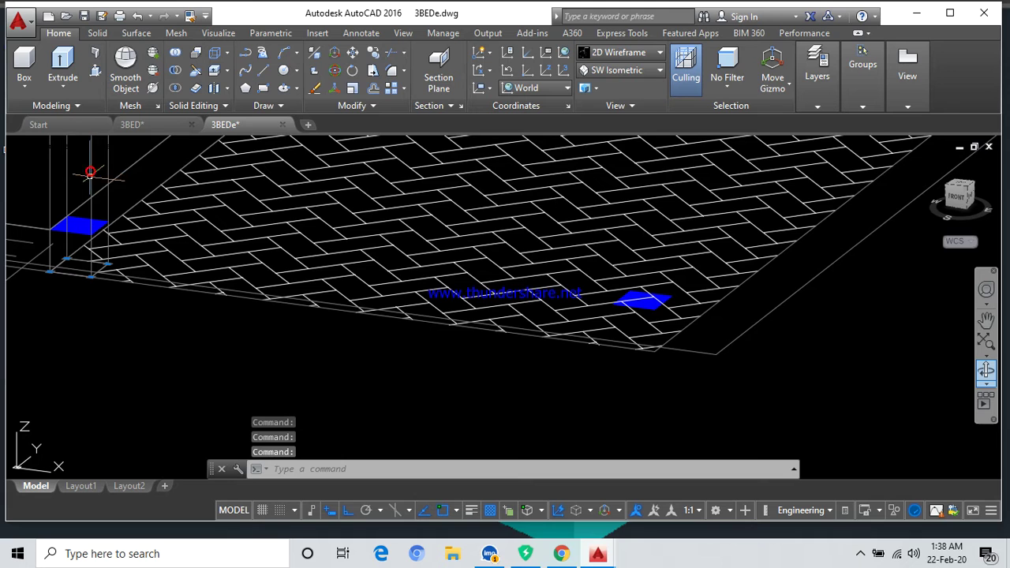
{"action": "scroll", "coordinate": [79, 304], "scroll_direction": "down", "scroll_amount": 2}
{"action": "scroll", "coordinate": [85, 326], "scroll_direction": "down", "scroll_amount": 2}
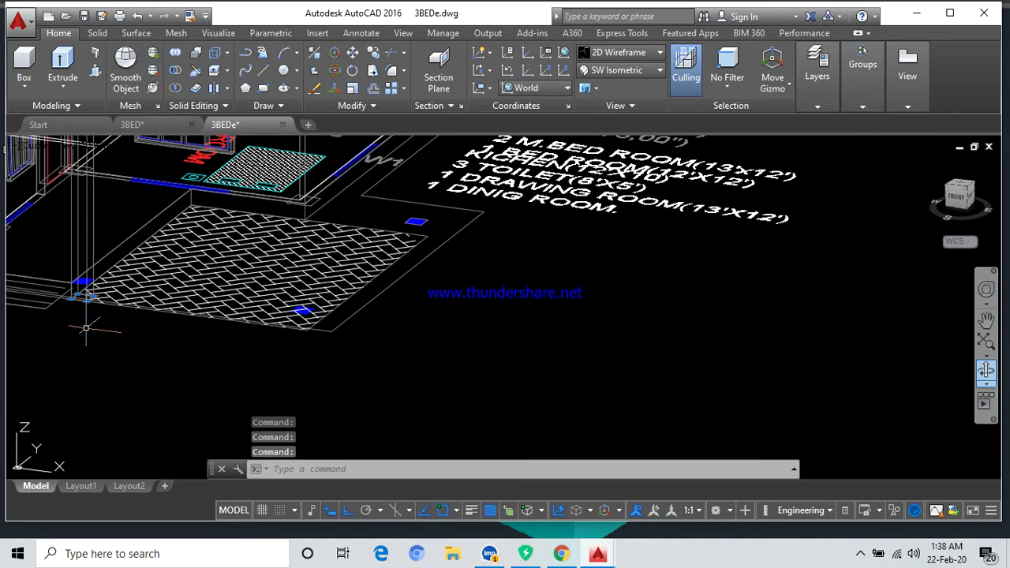
{"action": "type", "text": "c"}
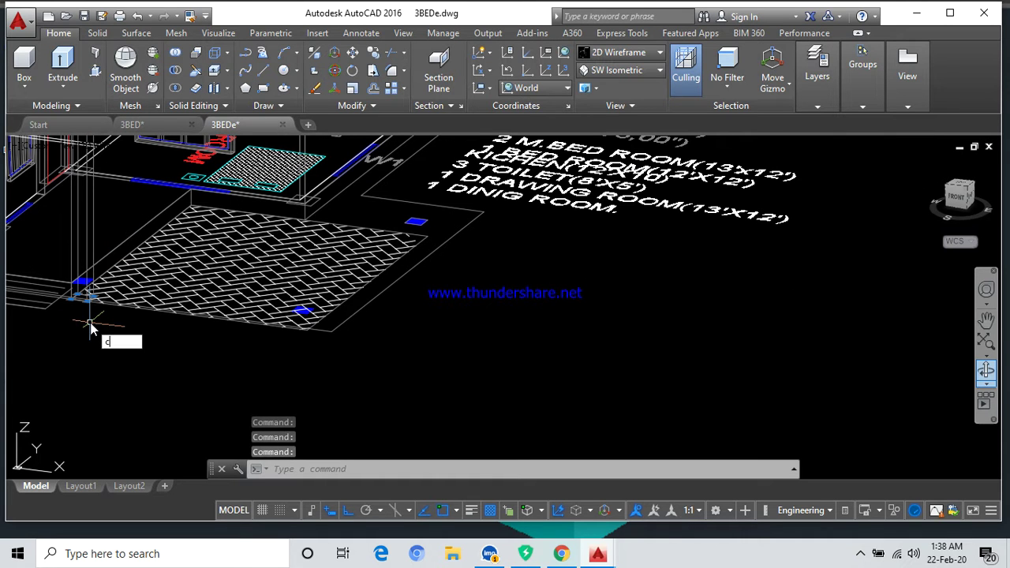
{"action": "type", "text": "p"}
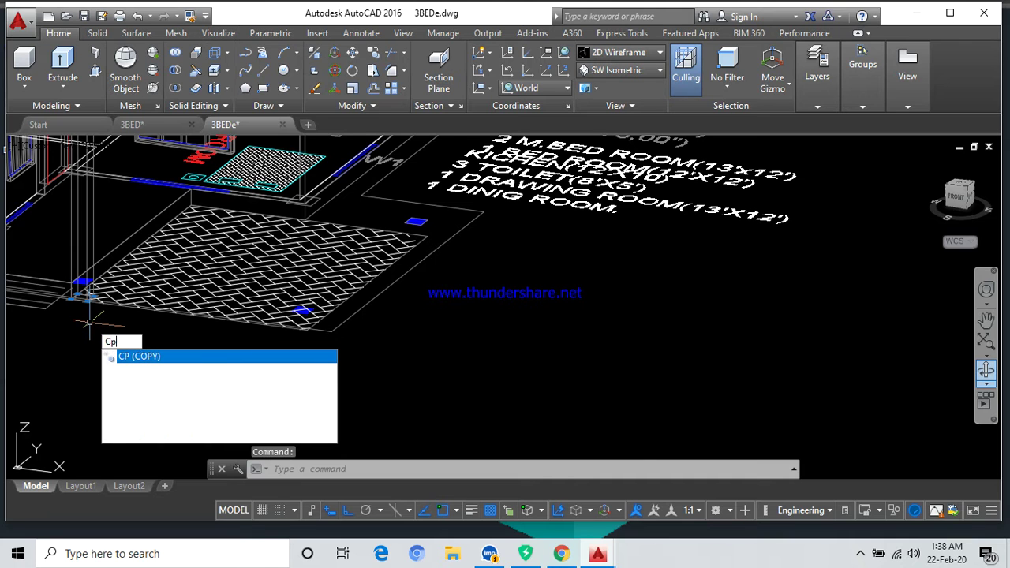
{"action": "key", "text": "Return"}
{"action": "scroll", "coordinate": [89, 320], "scroll_direction": "up", "scroll_amount": 3}
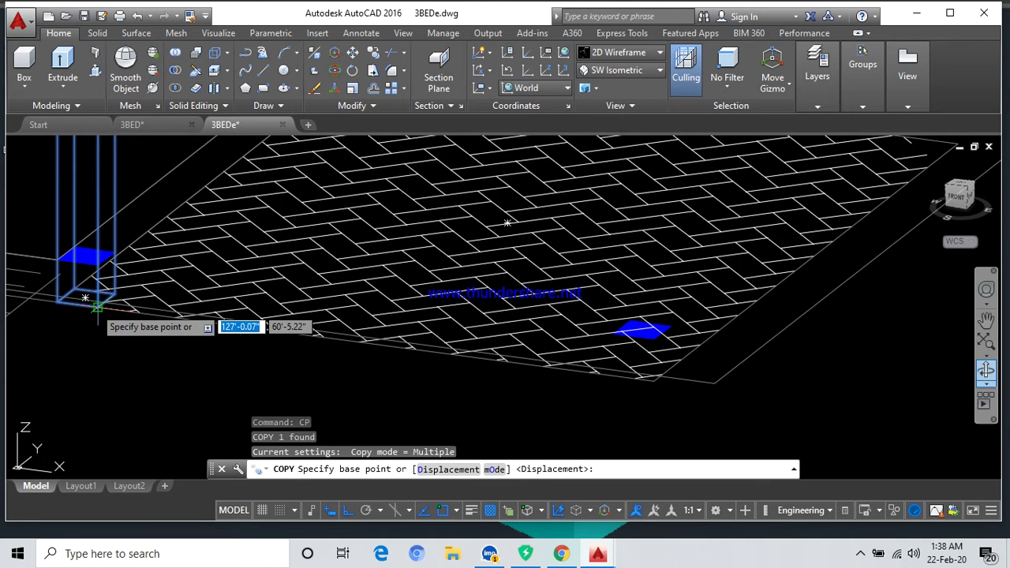
{"action": "left_click", "coordinate": [97, 308]}
{"action": "middle_click_drag", "start_coordinate": [541, 386], "coordinate": [401, 354]}
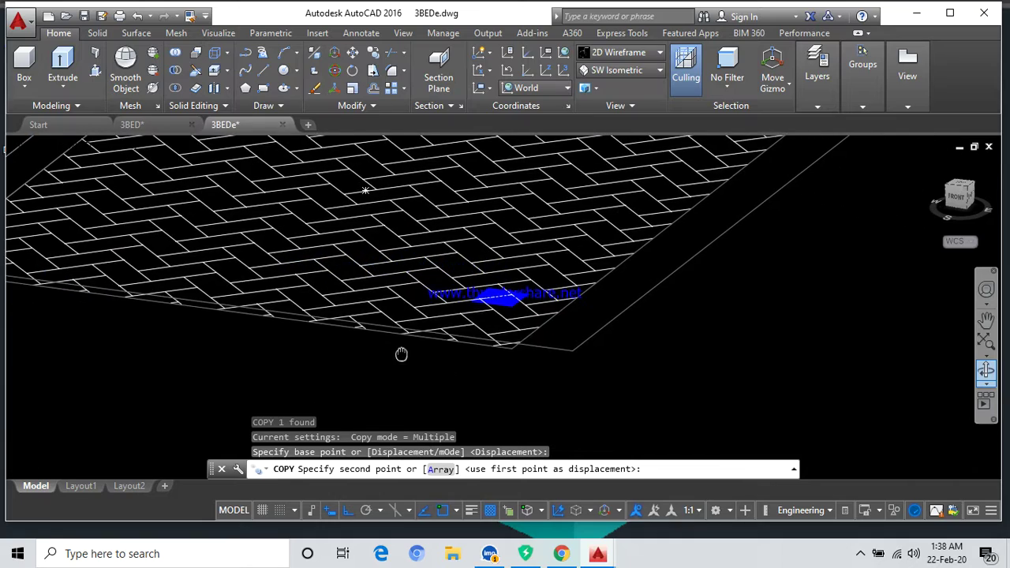
{"action": "scroll", "coordinate": [511, 357], "scroll_direction": "up", "scroll_amount": 3}
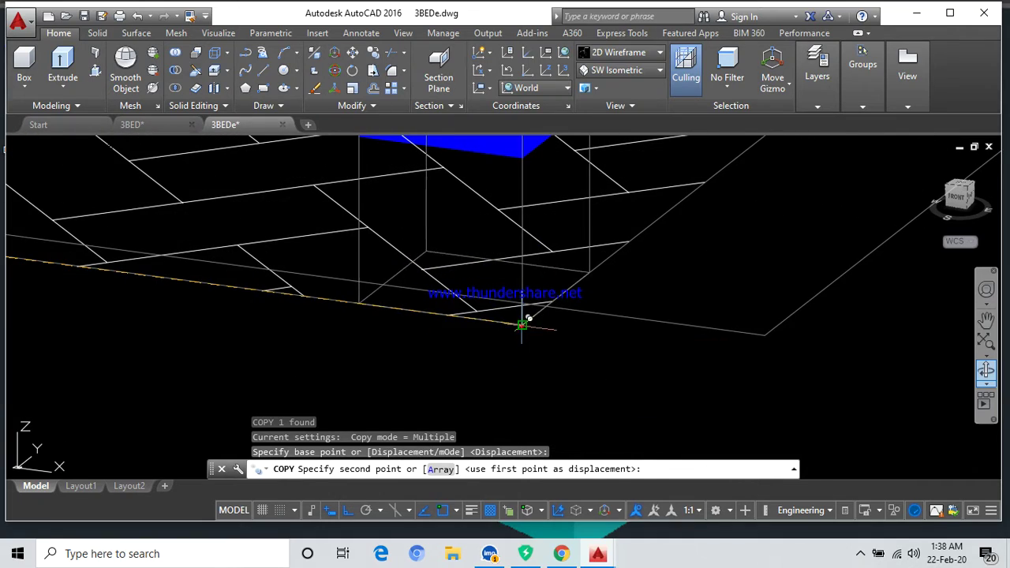
{"action": "left_click", "coordinate": [522, 324]}
Place a second copy at the far blue square and select that copy.
{"action": "scroll", "coordinate": [626, 324], "scroll_direction": "down", "scroll_amount": 5}
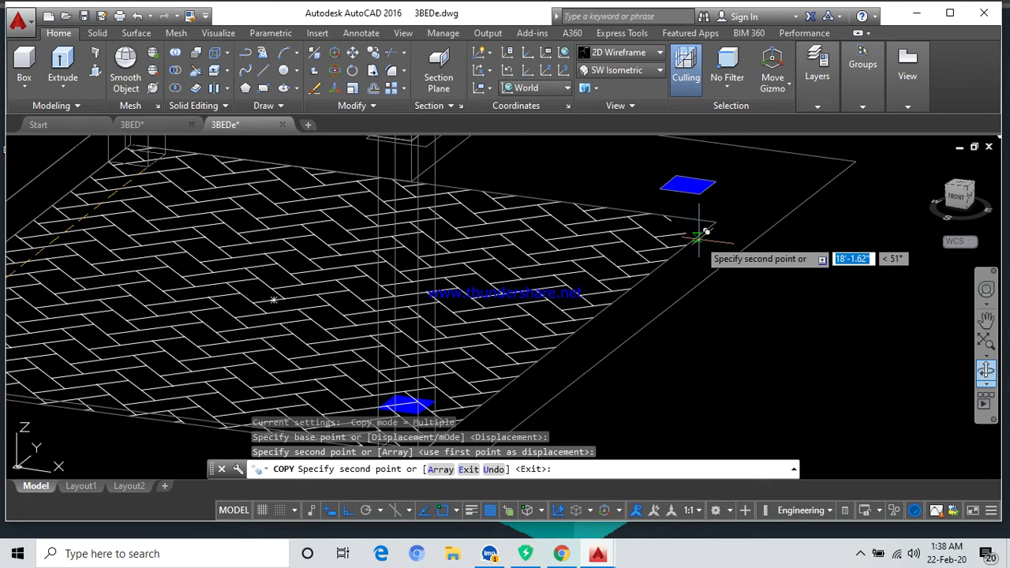
{"action": "left_click", "coordinate": [698, 237]}
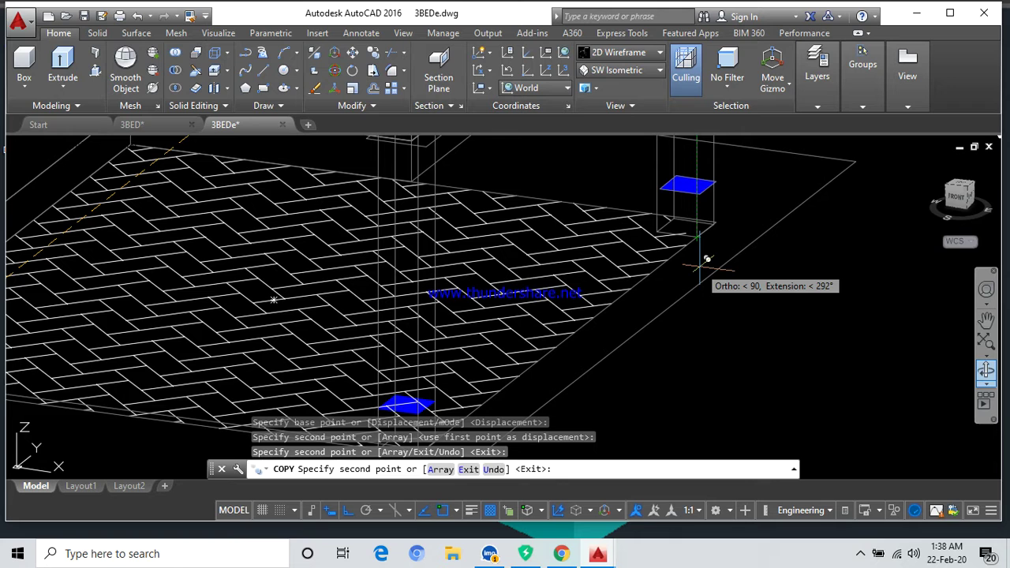
{"action": "key", "text": "Escape"}
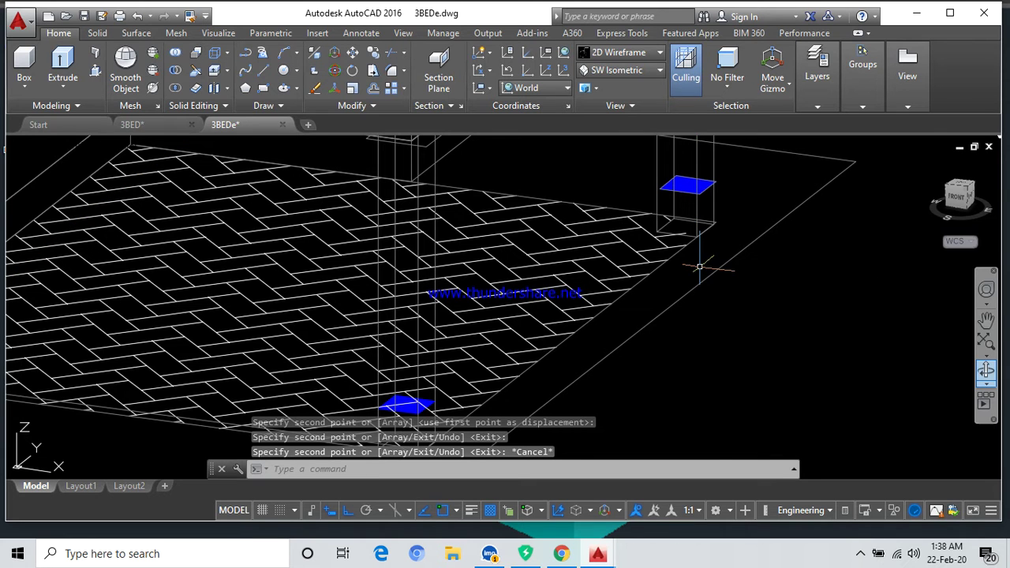
{"action": "scroll", "coordinate": [710, 202], "scroll_direction": "up", "scroll_amount": 5}
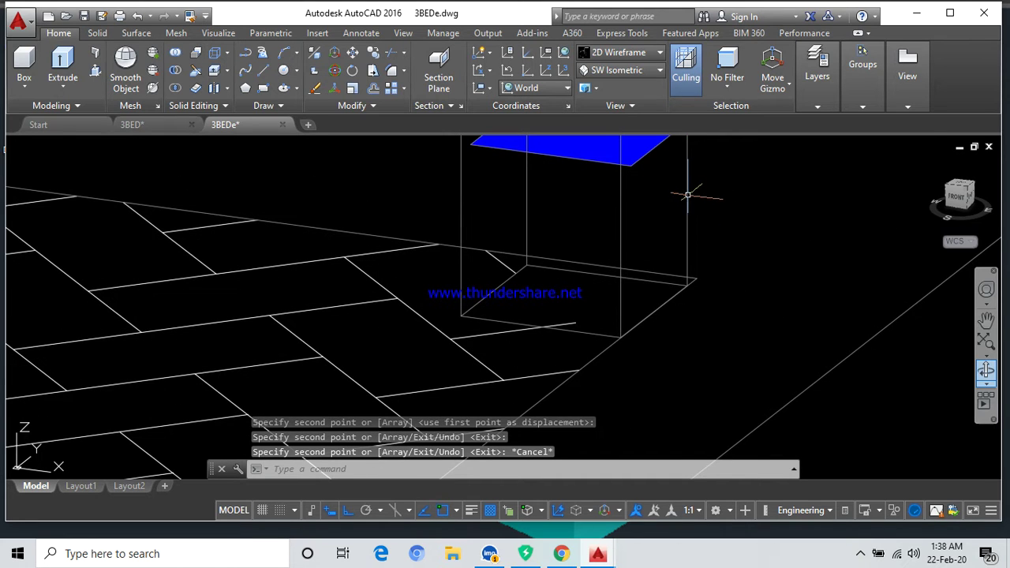
{"action": "left_click", "coordinate": [687, 194]}
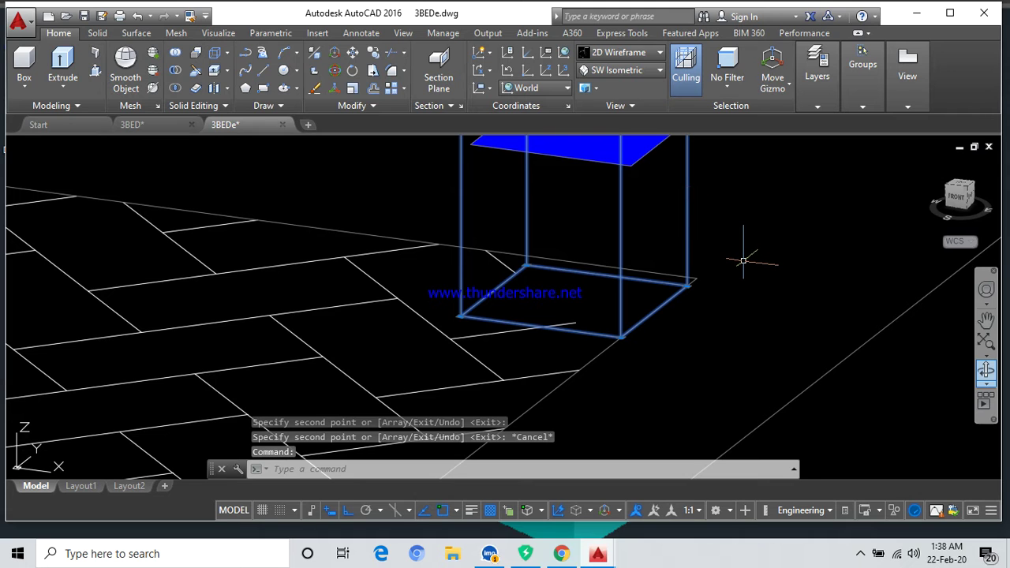
{"action": "type", "text": "M"}
Move the copied column from its corner onto the floor corner.
{"action": "key", "text": "Return"}
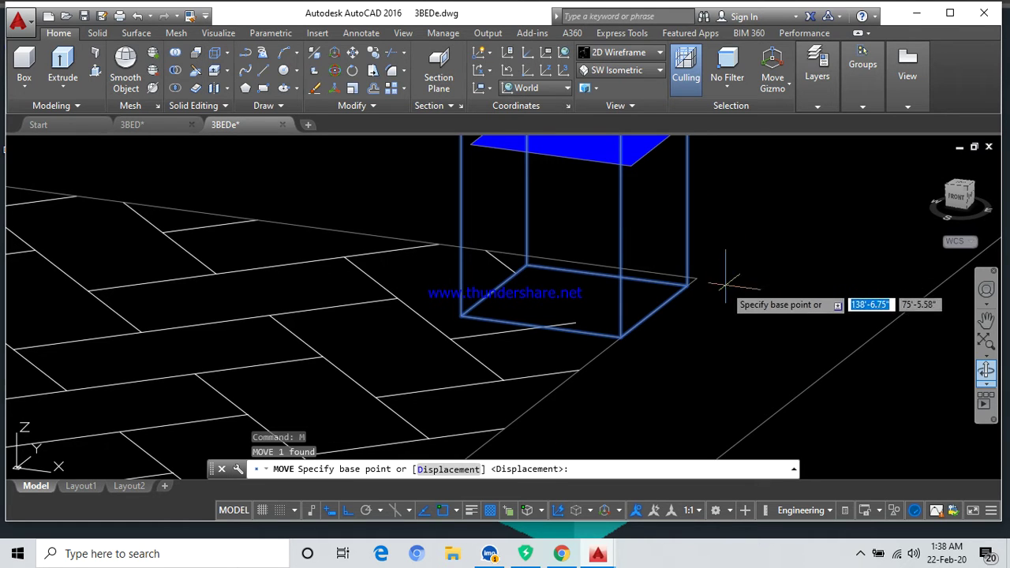
{"action": "scroll", "coordinate": [671, 276], "scroll_direction": "up", "scroll_amount": 3}
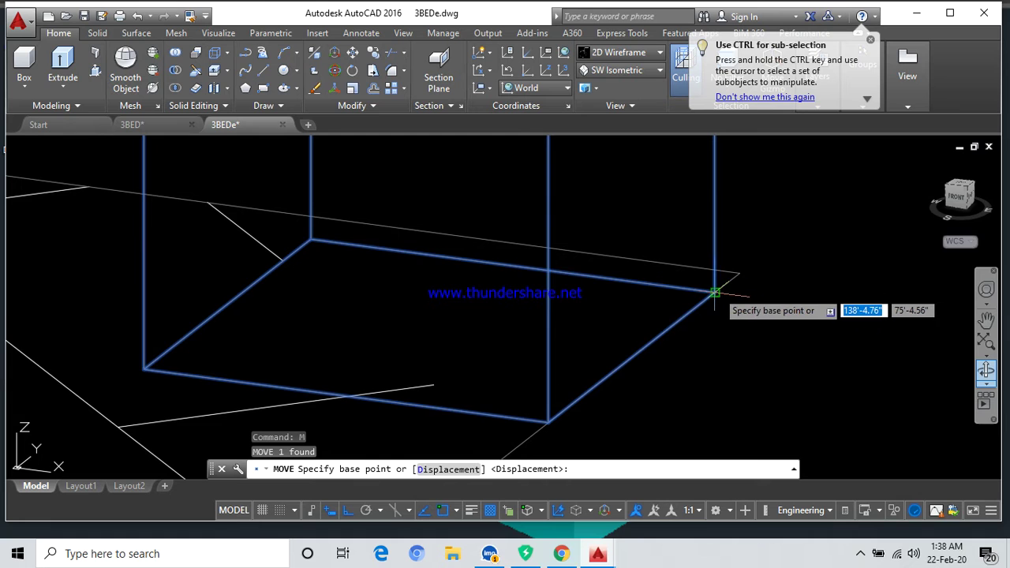
{"action": "left_click", "coordinate": [714, 289]}
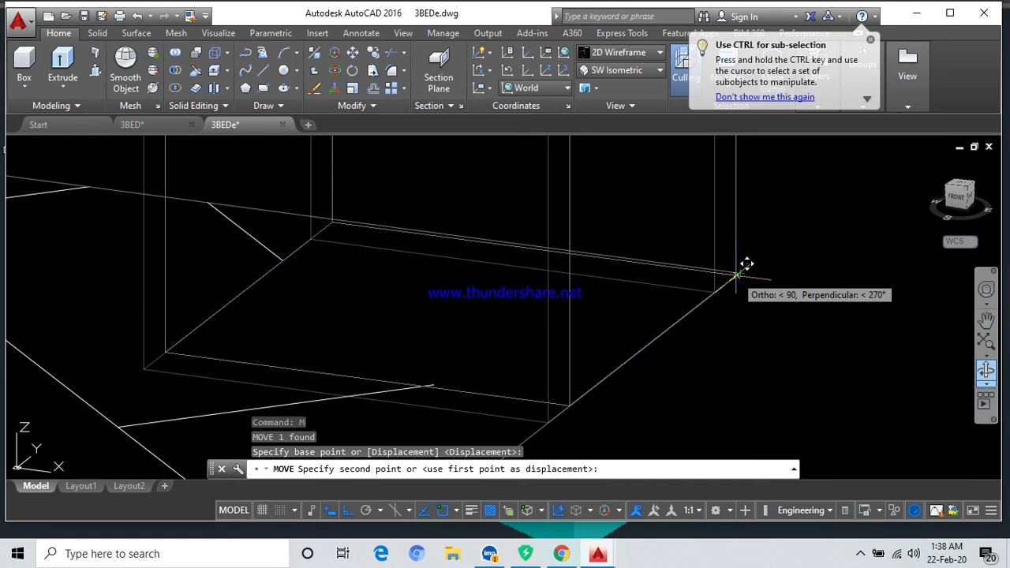
{"action": "left_click", "coordinate": [745, 264]}
Delete the blue square hatch beneath the copied column.
{"action": "scroll", "coordinate": [735, 275], "scroll_direction": "down", "scroll_amount": 2}
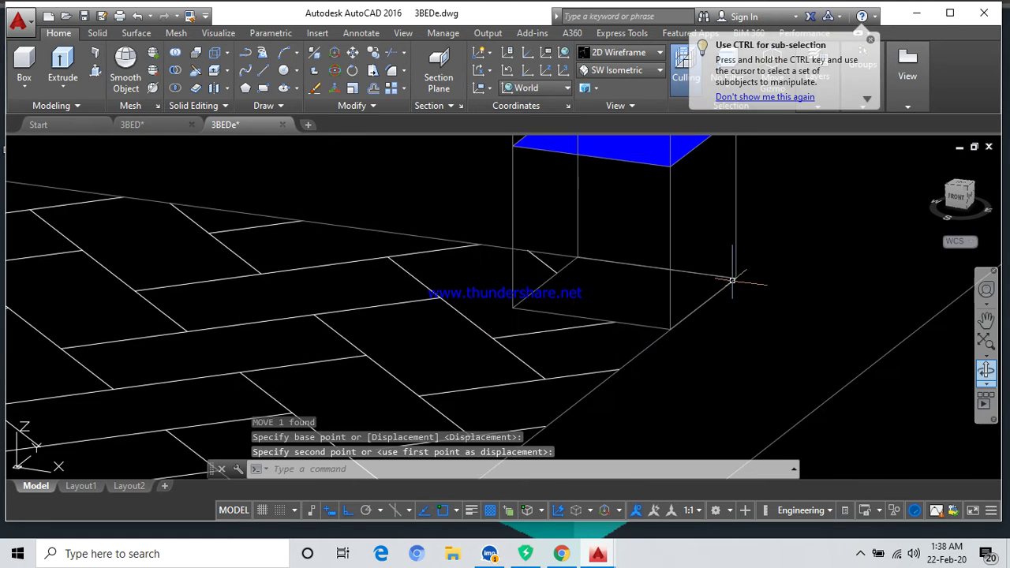
{"action": "scroll", "coordinate": [726, 282], "scroll_direction": "down", "scroll_amount": 2}
{"action": "left_click", "coordinate": [686, 237]}
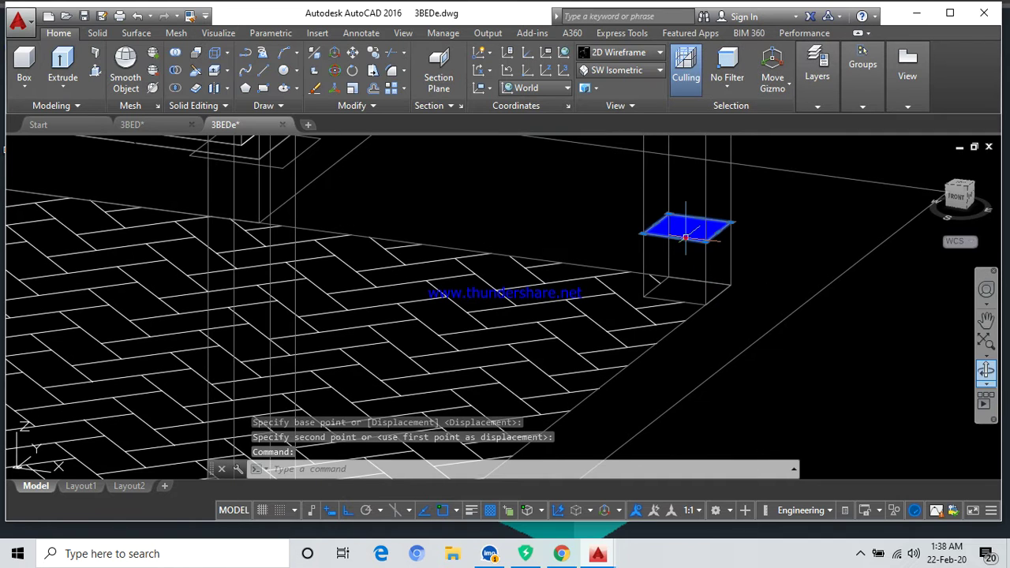
{"action": "key", "text": "Delete"}
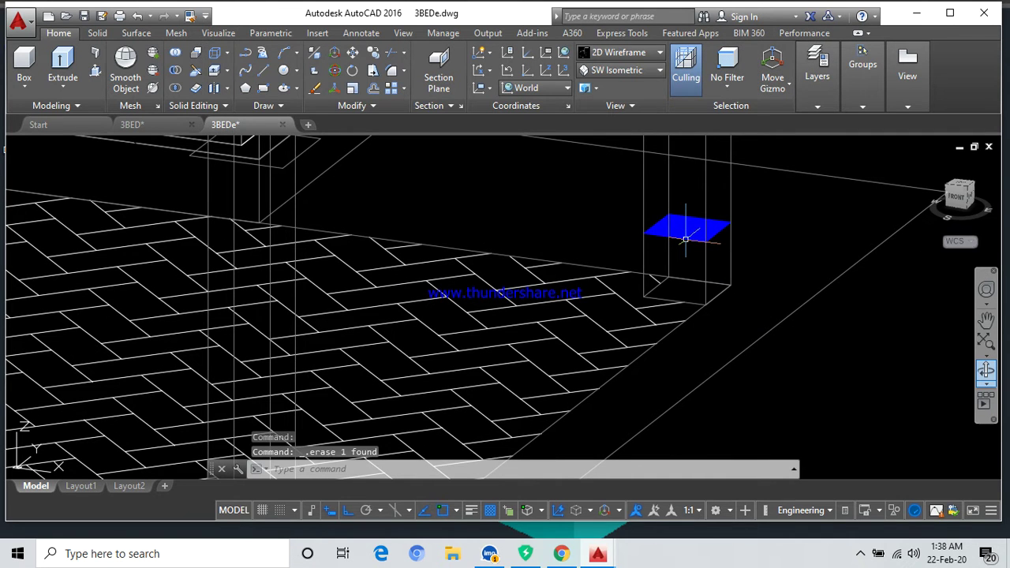
{"action": "left_click", "coordinate": [685, 239]}
{"action": "key", "text": "Delete"}
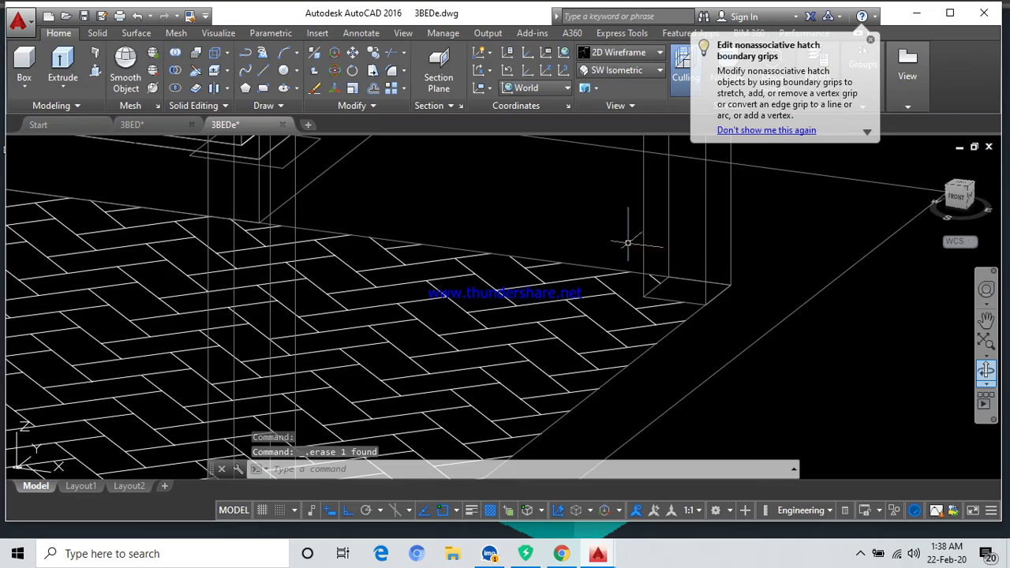
Zoom and pan out to bring the whole house into view.
{"action": "scroll", "coordinate": [628, 243], "scroll_direction": "down", "scroll_amount": 3}
{"action": "scroll", "coordinate": [259, 400], "scroll_direction": "down", "scroll_amount": 2}
{"action": "scroll", "coordinate": [259, 401], "scroll_direction": "down", "scroll_amount": 2}
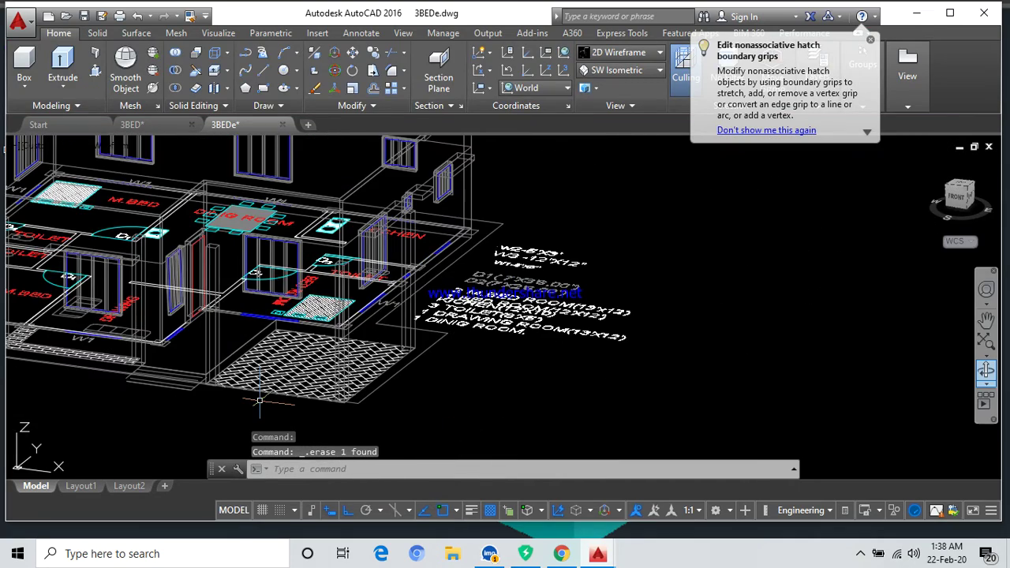
{"action": "scroll", "coordinate": [259, 401], "scroll_direction": "up", "scroll_amount": 2}
{"action": "scroll", "coordinate": [268, 386], "scroll_direction": "up", "scroll_amount": 2}
{"action": "scroll", "coordinate": [284, 363], "scroll_direction": "up", "scroll_amount": 2}
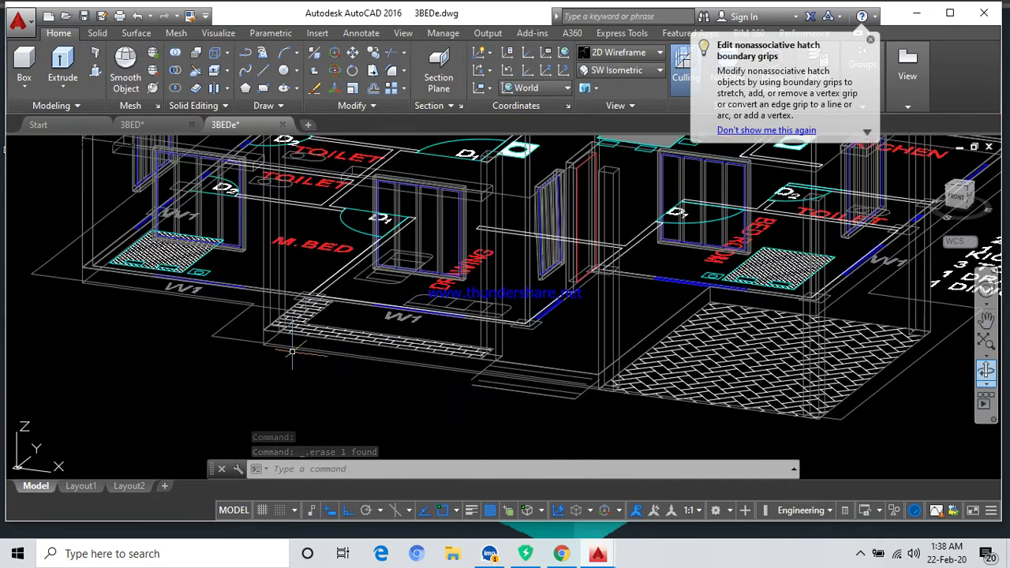
{"action": "scroll", "coordinate": [291, 350], "scroll_direction": "up", "scroll_amount": 3}
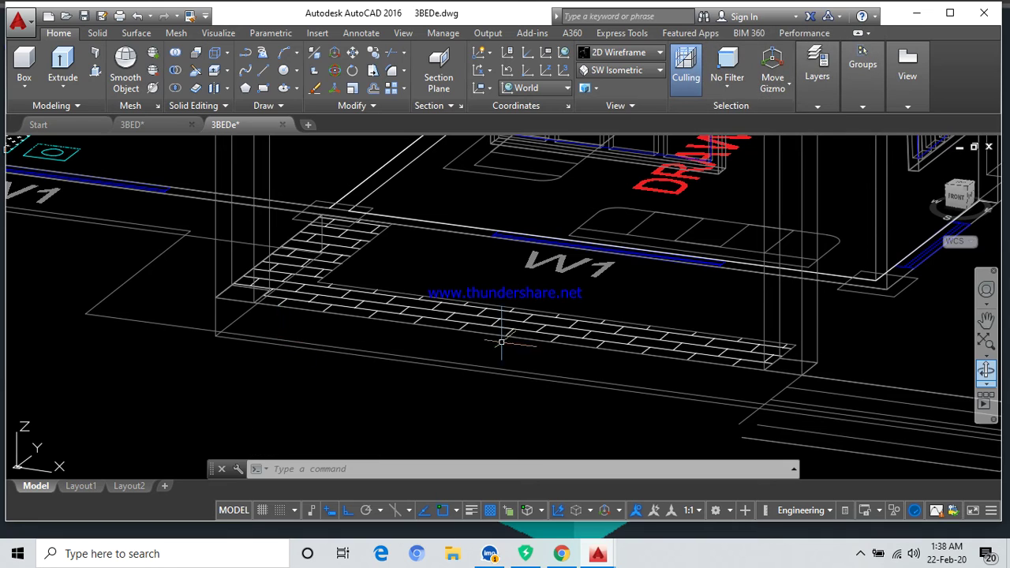
{"action": "scroll", "coordinate": [520, 345], "scroll_direction": "down", "scroll_amount": 3}
{"action": "scroll", "coordinate": [525, 344], "scroll_direction": "down", "scroll_amount": 3}
{"action": "middle_click_drag", "start_coordinate": [584, 394], "coordinate": [515, 309]}
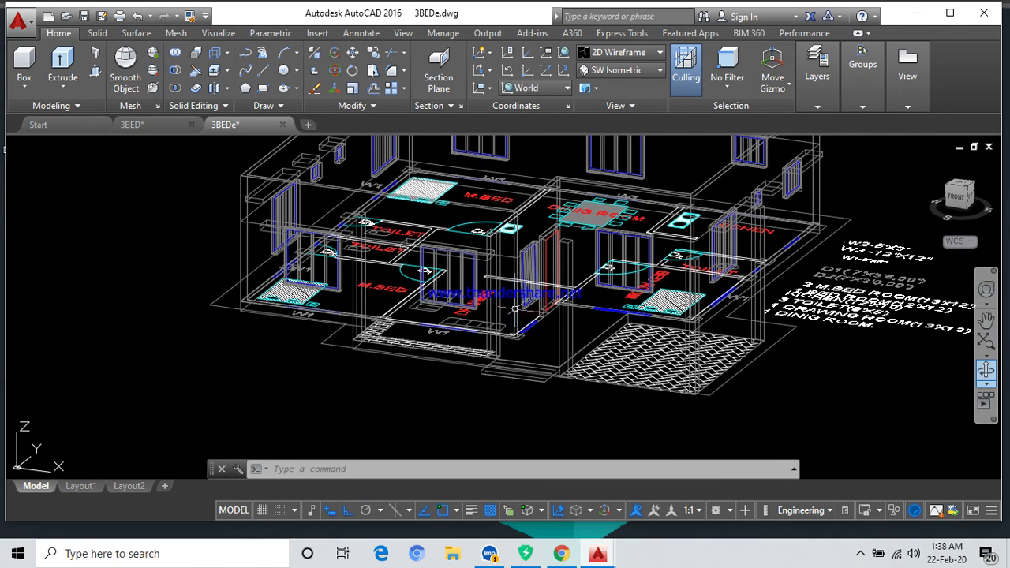
{"action": "left_click", "coordinate": [609, 55]}
Shade the model in Realistic style and orbit it to a low front angle.
{"action": "left_click", "coordinate": [792, 87]}
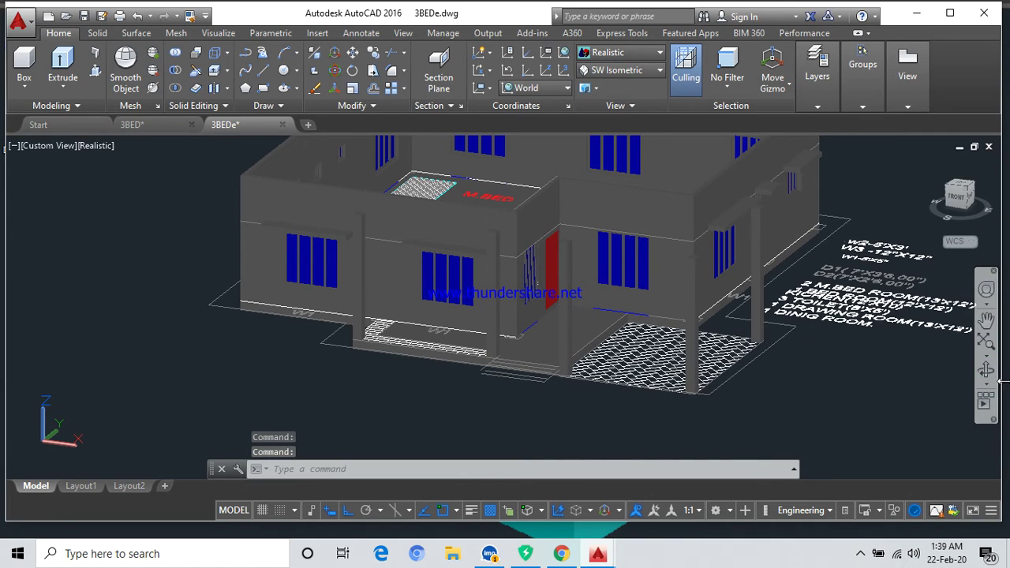
{"action": "left_click", "coordinate": [986, 371]}
{"action": "mouse_move", "coordinate": [907, 373]}
{"action": "left_mouse_down"}
{"action": "mouse_move", "coordinate": [760, 392]}
{"action": "mouse_move", "coordinate": [789, 384]}
{"action": "mouse_move", "coordinate": [777, 394]}
{"action": "mouse_move", "coordinate": [653, 382]}
{"action": "mouse_move", "coordinate": [763, 365]}
{"action": "mouse_move", "coordinate": [703, 366]}
{"action": "left_mouse_up"}
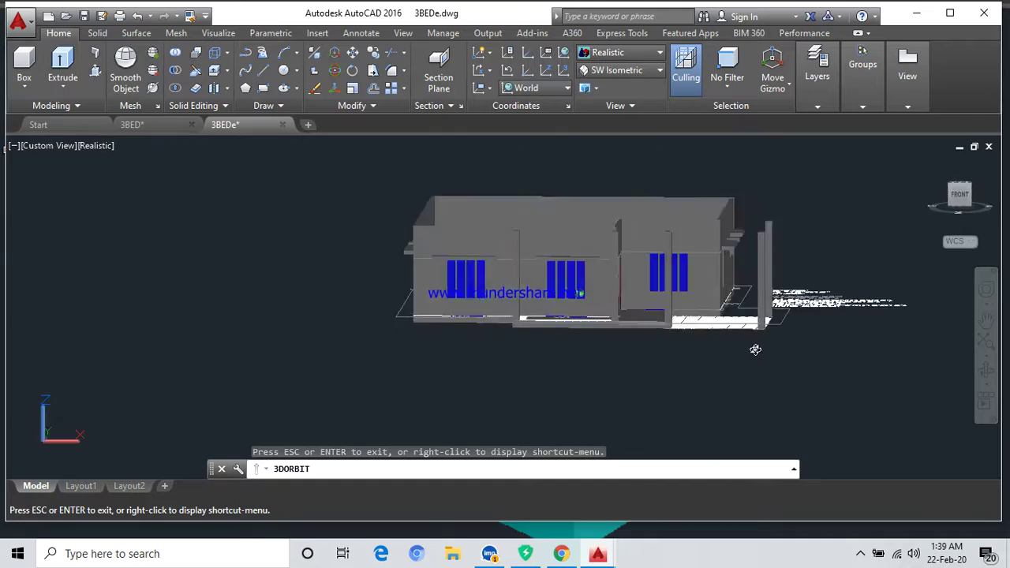
{"action": "mouse_move", "coordinate": [736, 376]}
{"action": "left_mouse_down"}
{"action": "mouse_move", "coordinate": [607, 321]}
{"action": "mouse_move", "coordinate": [520, 363]}
{"action": "left_mouse_up"}
{"action": "mouse_move", "coordinate": [501, 371]}
{"action": "left_mouse_down"}
{"action": "mouse_move", "coordinate": [600, 371]}
{"action": "mouse_move", "coordinate": [516, 380]}
{"action": "left_mouse_up"}
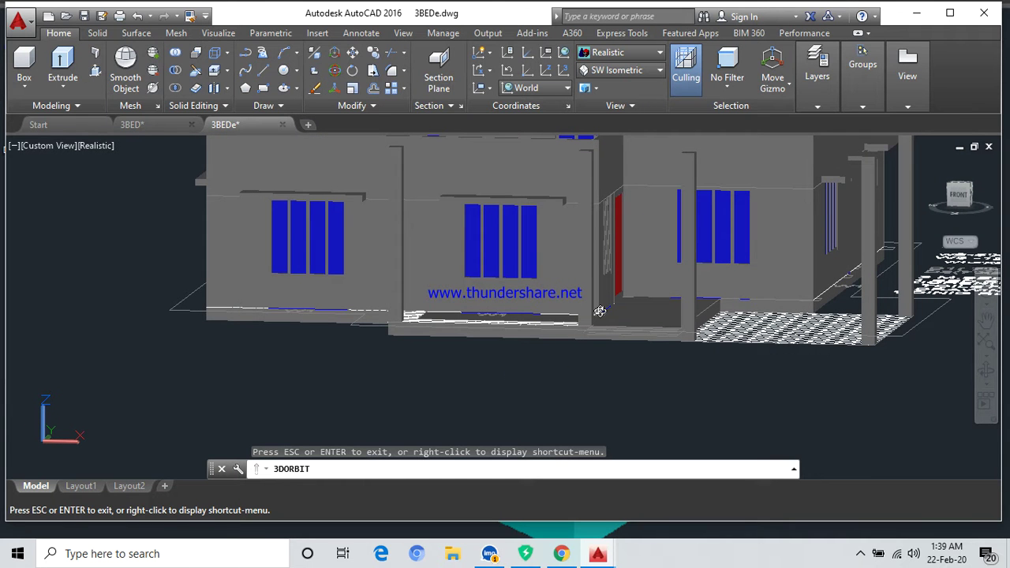
{"action": "key", "text": "Escape"}
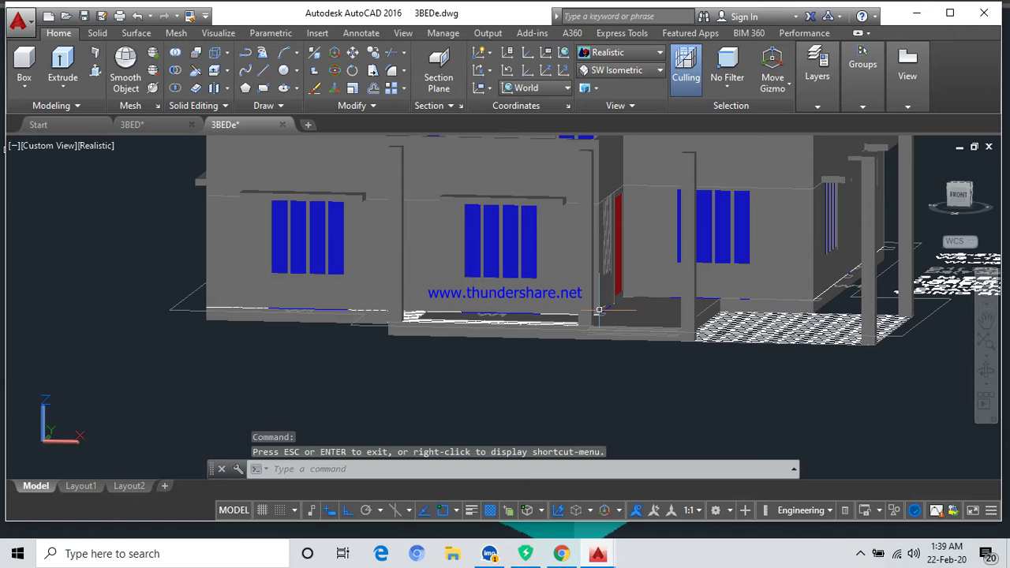
Orbit again to a close, nearly head-on view of the front walls and porch.
{"action": "left_click", "coordinate": [984, 384]}
{"action": "left_click_drag", "start_coordinate": [789, 339], "coordinate": [778, 373]}
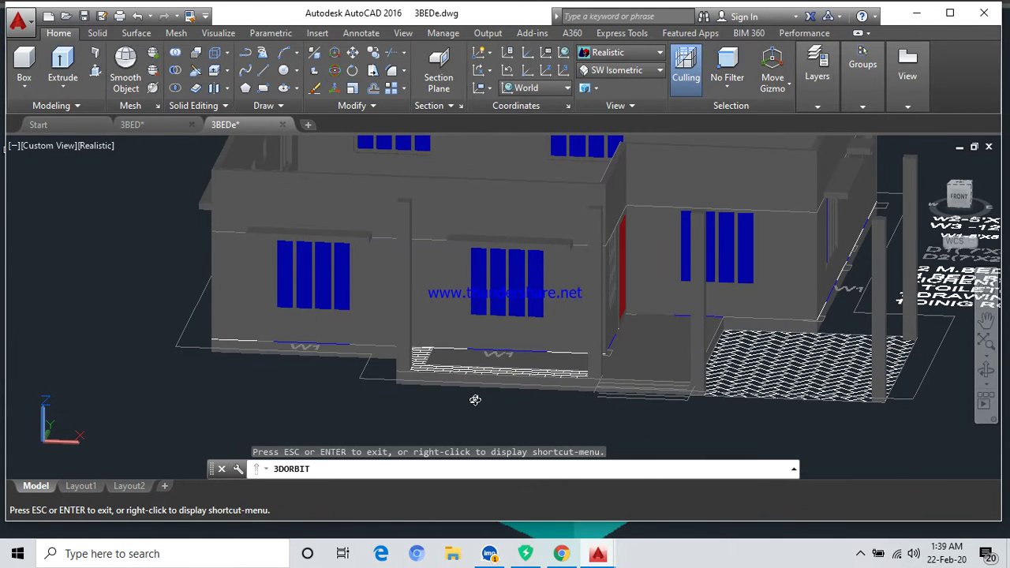
{"action": "left_click_drag", "start_coordinate": [450, 410], "coordinate": [335, 375]}
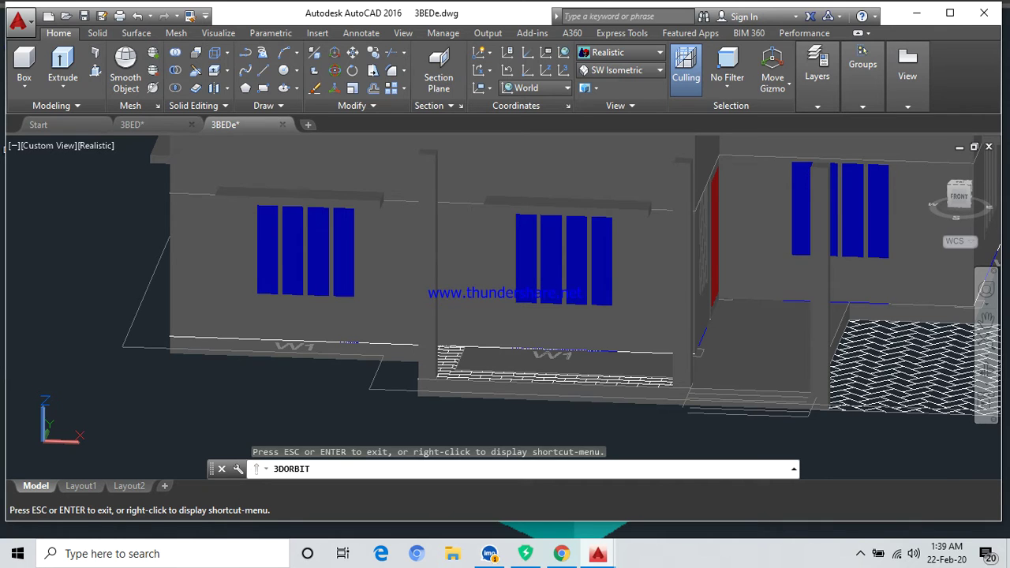
{"action": "key", "text": "Escape"}
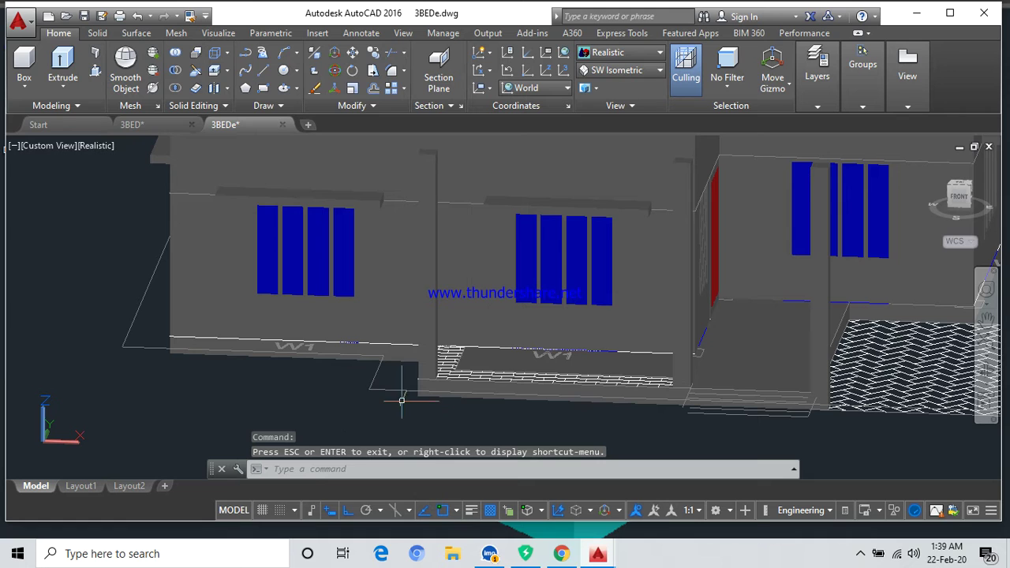
Zoom out and pan so the whole house is framed in the viewport.
{"action": "left_click", "coordinate": [388, 388]}
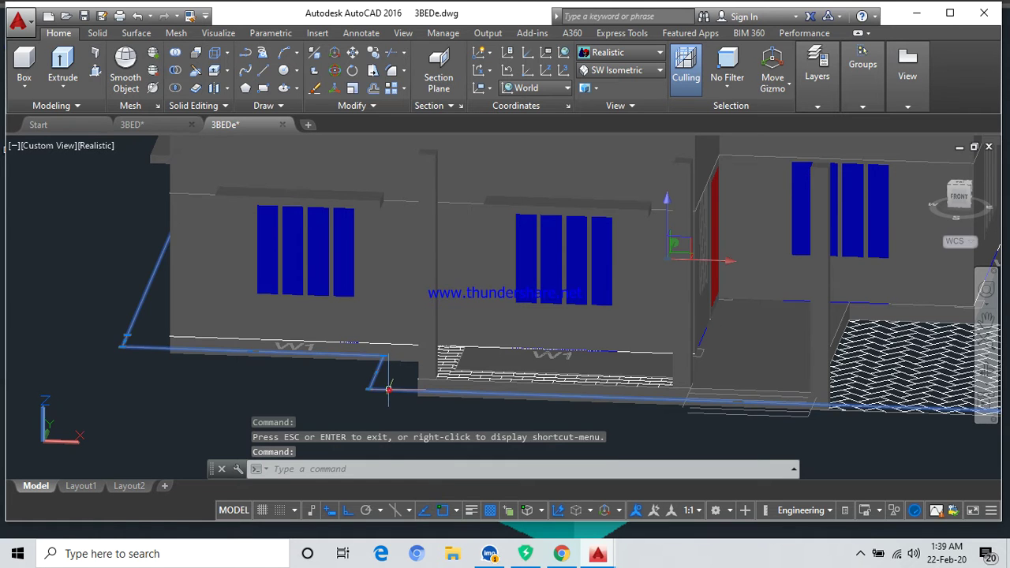
{"action": "scroll", "coordinate": [269, 402], "scroll_direction": "down", "scroll_amount": 3}
{"action": "scroll", "coordinate": [265, 404], "scroll_direction": "down", "scroll_amount": 2}
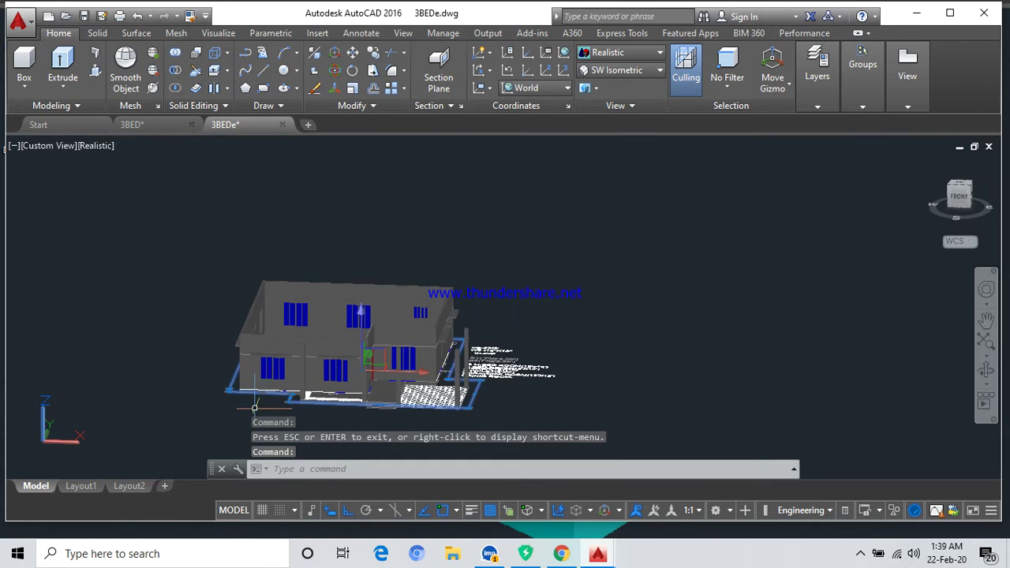
{"action": "middle_click_drag", "start_coordinate": [265, 406], "coordinate": [339, 395]}
{"action": "scroll", "coordinate": [339, 395], "scroll_direction": "down", "scroll_amount": 2}
{"action": "scroll", "coordinate": [340, 394], "scroll_direction": "down", "scroll_amount": 2}
{"action": "scroll", "coordinate": [260, 347], "scroll_direction": "down", "scroll_amount": 2}
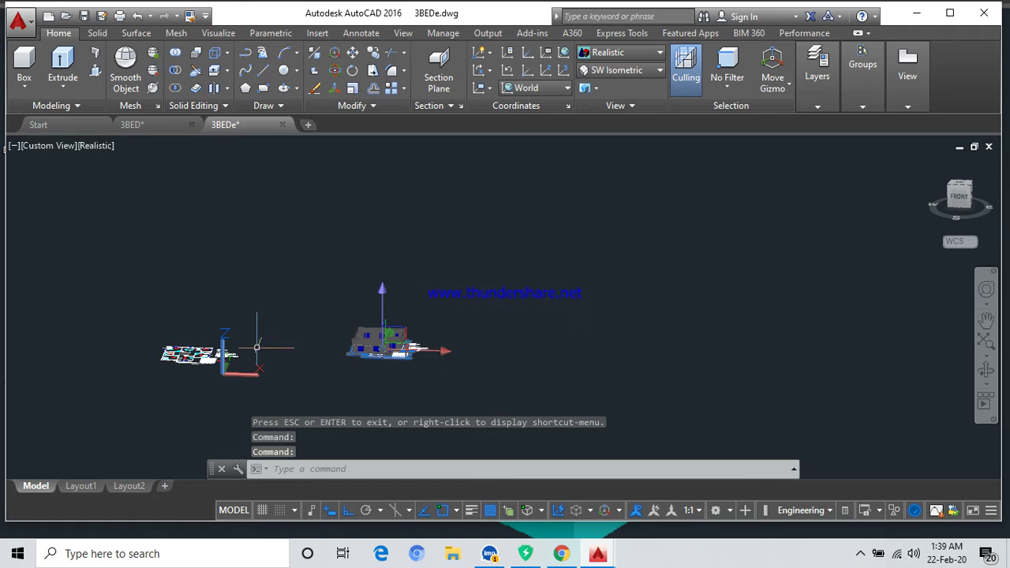
{"action": "scroll", "coordinate": [197, 351], "scroll_direction": "up", "scroll_amount": 3}
{"action": "scroll", "coordinate": [316, 359], "scroll_direction": "down", "scroll_amount": 2}
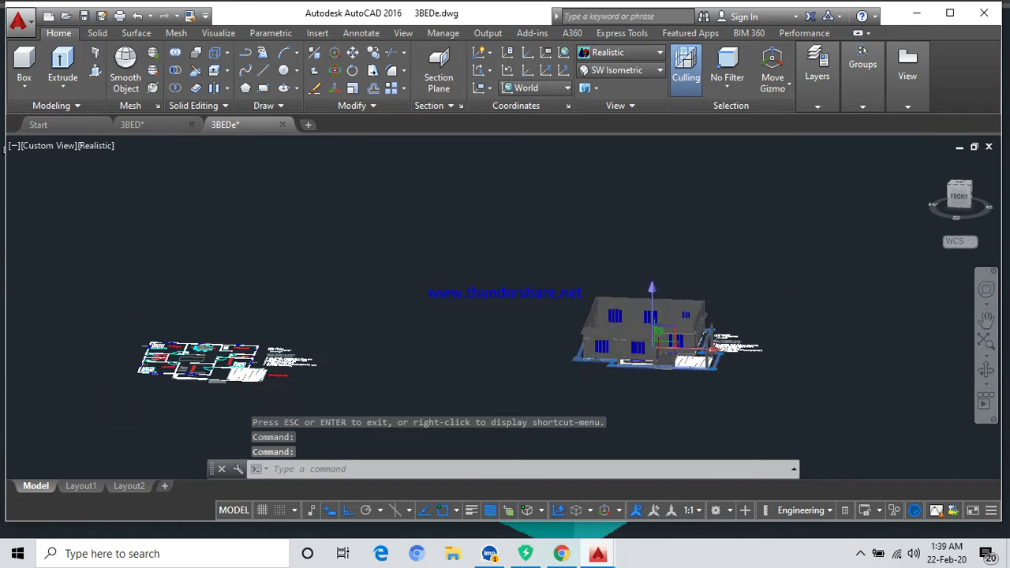
{"action": "scroll", "coordinate": [437, 364], "scroll_direction": "down", "scroll_amount": 1}
{"action": "scroll", "coordinate": [437, 364], "scroll_direction": "up", "scroll_amount": 3}
{"action": "scroll", "coordinate": [454, 356], "scroll_direction": "up", "scroll_amount": 2}
{"action": "scroll", "coordinate": [456, 359], "scroll_direction": "up", "scroll_amount": 3}
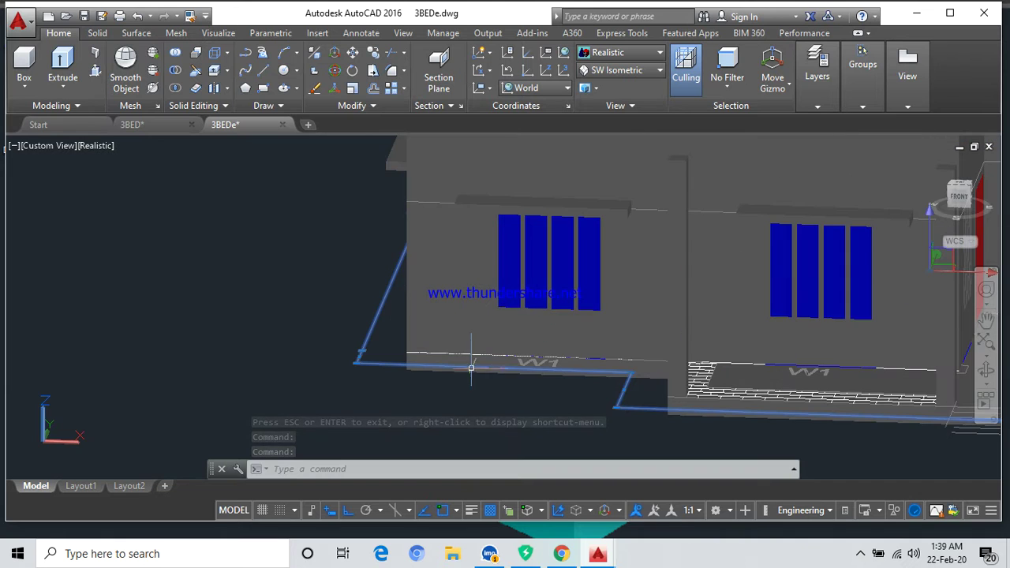
{"action": "middle_click_drag", "start_coordinate": [456, 359], "coordinate": [318, 351]}
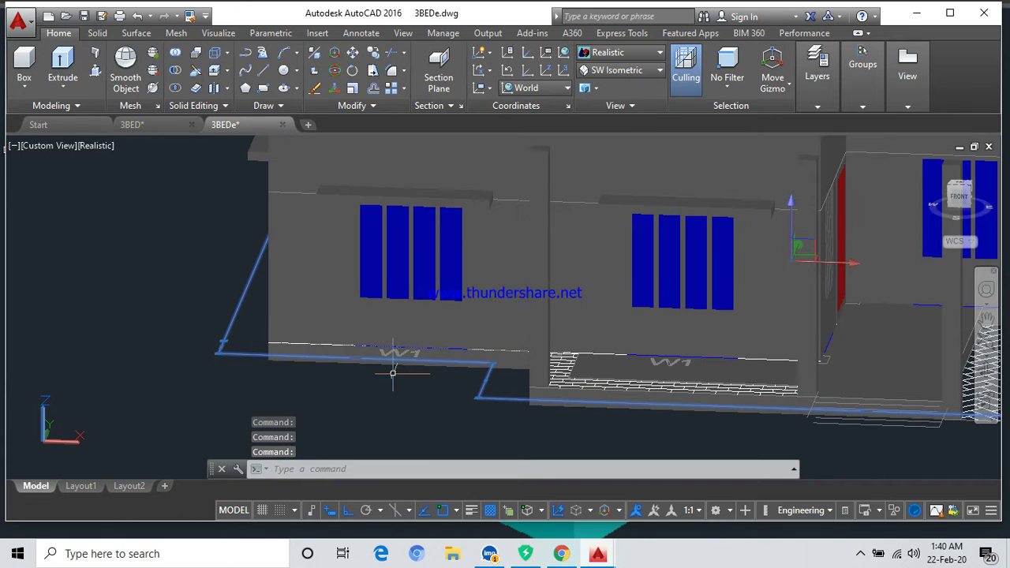
Switch the display to the 2D Wireframe visual style and the Top preset view.
{"action": "left_click", "coordinate": [619, 54]}
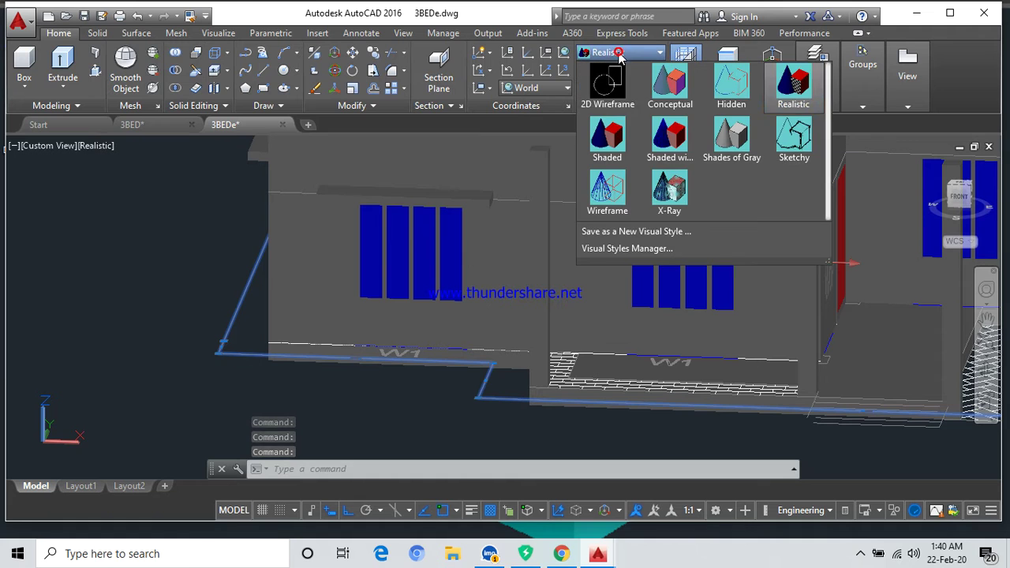
{"action": "left_click", "coordinate": [624, 92]}
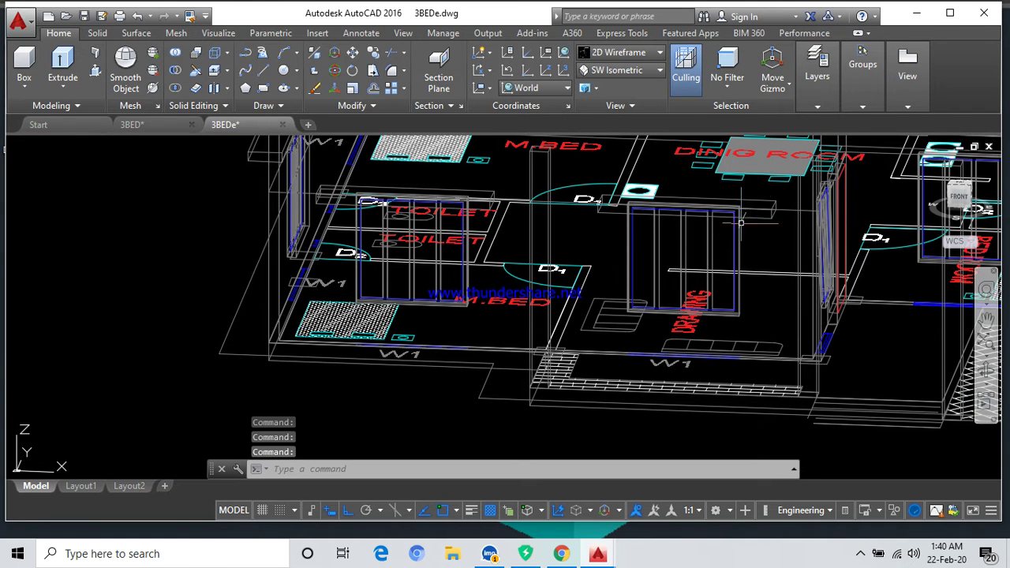
{"action": "left_click", "coordinate": [635, 71]}
{"action": "left_click", "coordinate": [618, 88]}
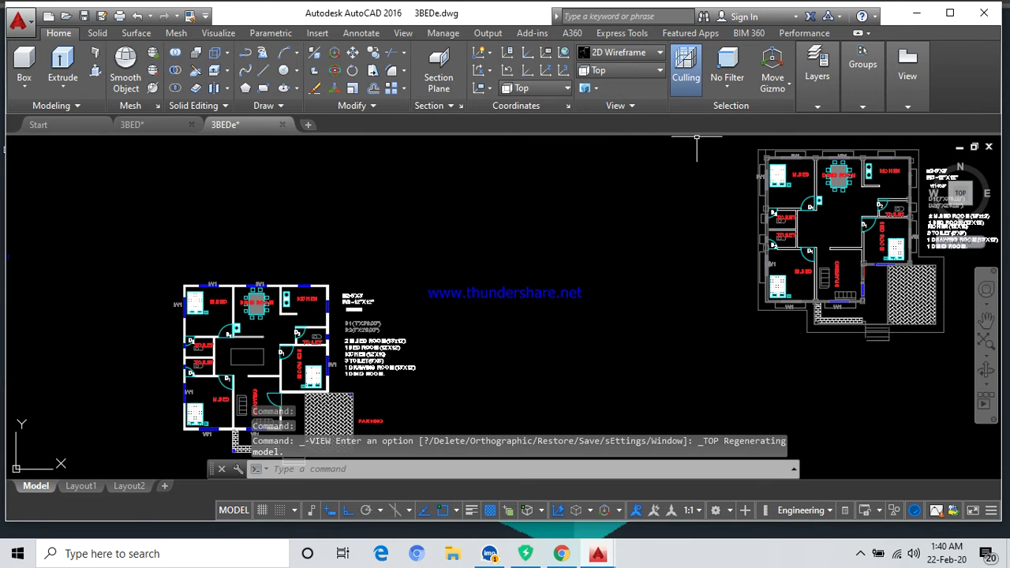
Start a polyline at the top-left outer wall corner and run it past the kitchen.
{"action": "middle_click_drag", "start_coordinate": [801, 229], "coordinate": [544, 272]}
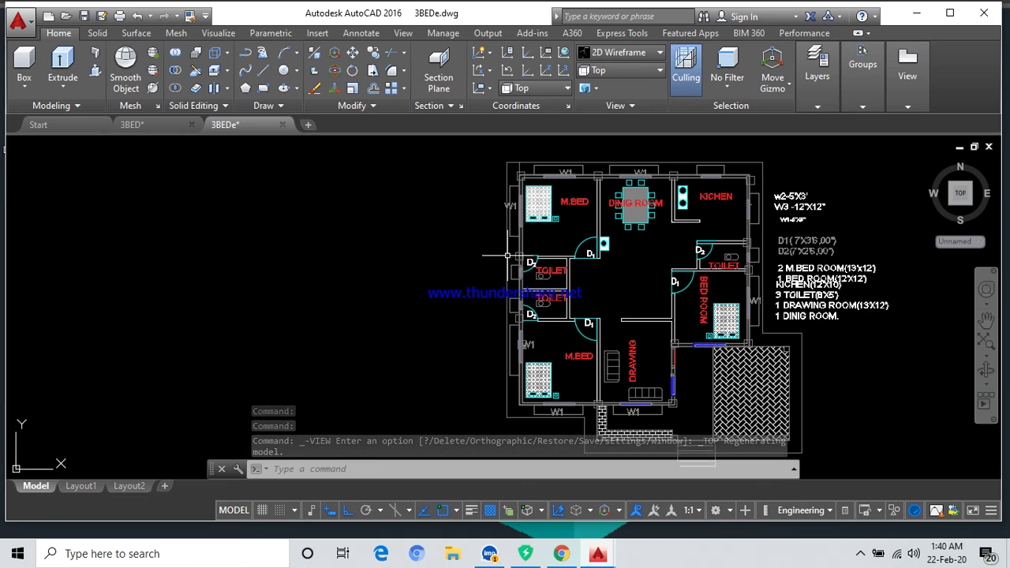
{"action": "left_click", "coordinate": [243, 54]}
{"action": "scroll", "coordinate": [505, 162], "scroll_direction": "up", "scroll_amount": 5}
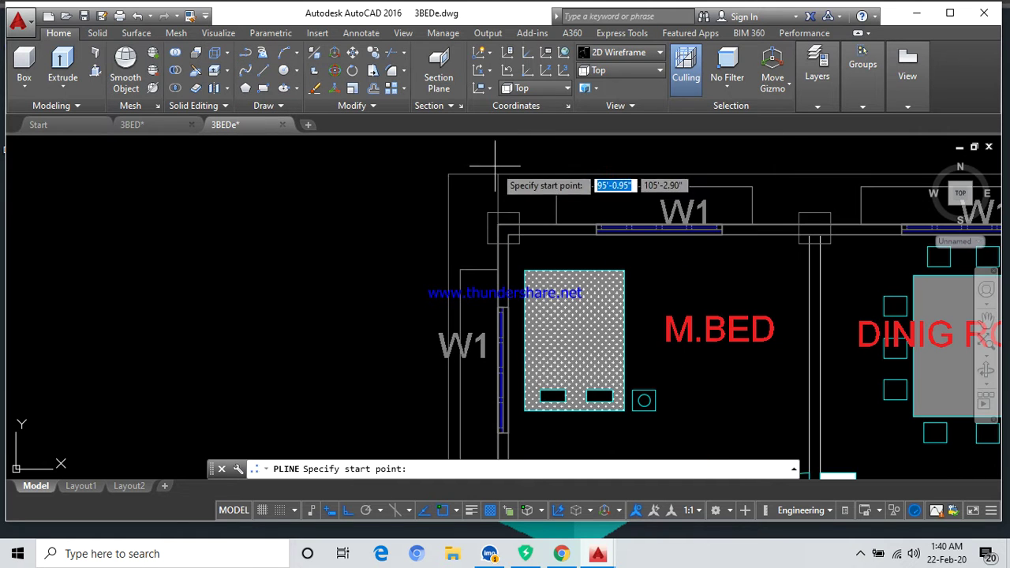
{"action": "left_click", "coordinate": [448, 174]}
{"action": "scroll", "coordinate": [659, 173], "scroll_direction": "down", "scroll_amount": 5}
{"action": "middle_click_drag", "start_coordinate": [781, 190], "coordinate": [482, 190]}
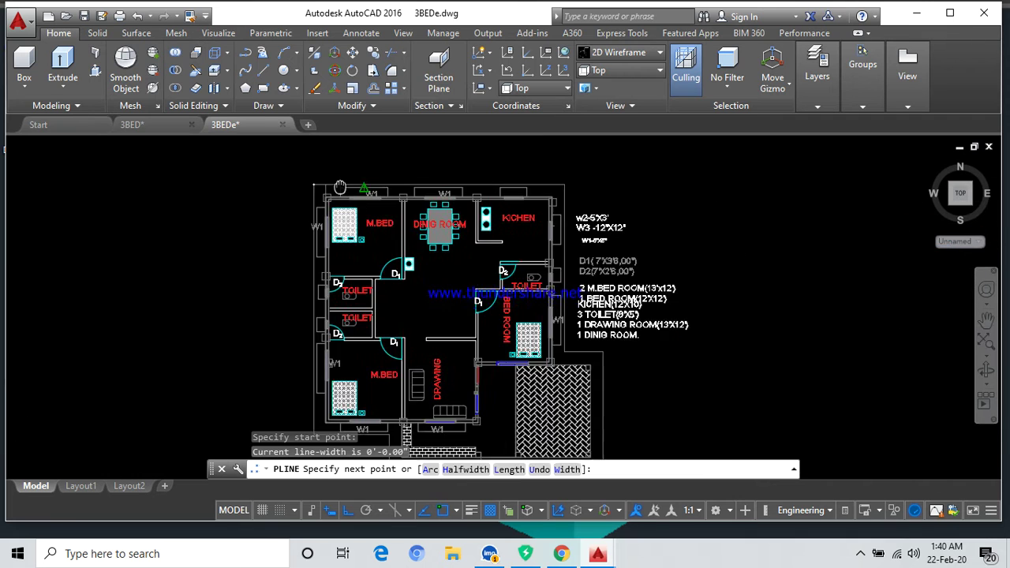
{"action": "scroll", "coordinate": [482, 190], "scroll_direction": "up", "scroll_amount": 5}
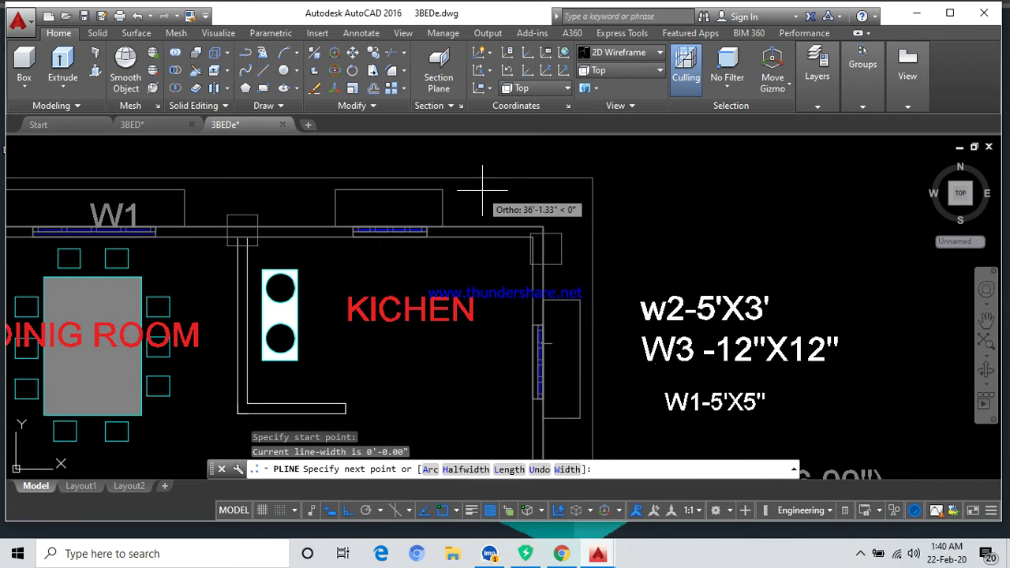
{"action": "left_click", "coordinate": [593, 177]}
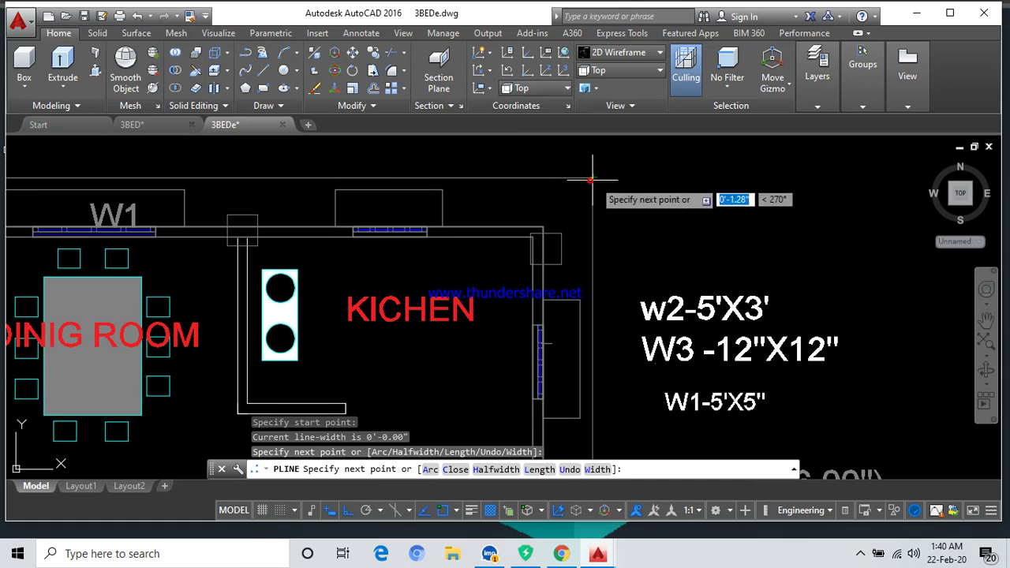
Continue the outline down the right side, past the bedroom and paved area, to the bottom-right corner.
{"action": "scroll", "coordinate": [651, 335], "scroll_direction": "down", "scroll_amount": 2}
{"action": "middle_click_drag", "start_coordinate": [636, 310], "coordinate": [602, 139]}
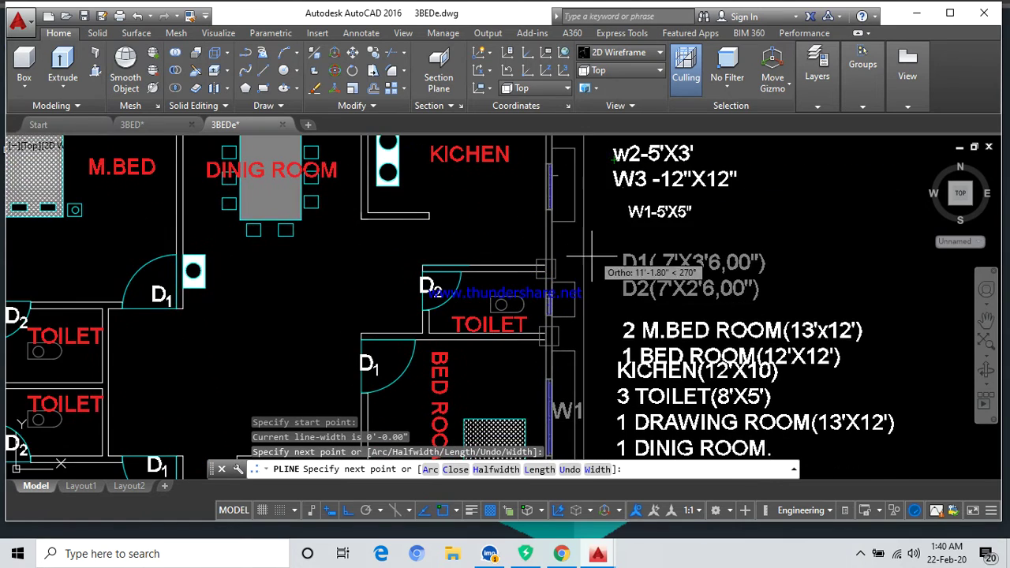
{"action": "scroll", "coordinate": [602, 237], "scroll_direction": "down", "scroll_amount": 2}
{"action": "middle_click_drag", "start_coordinate": [602, 237], "coordinate": [562, 241]}
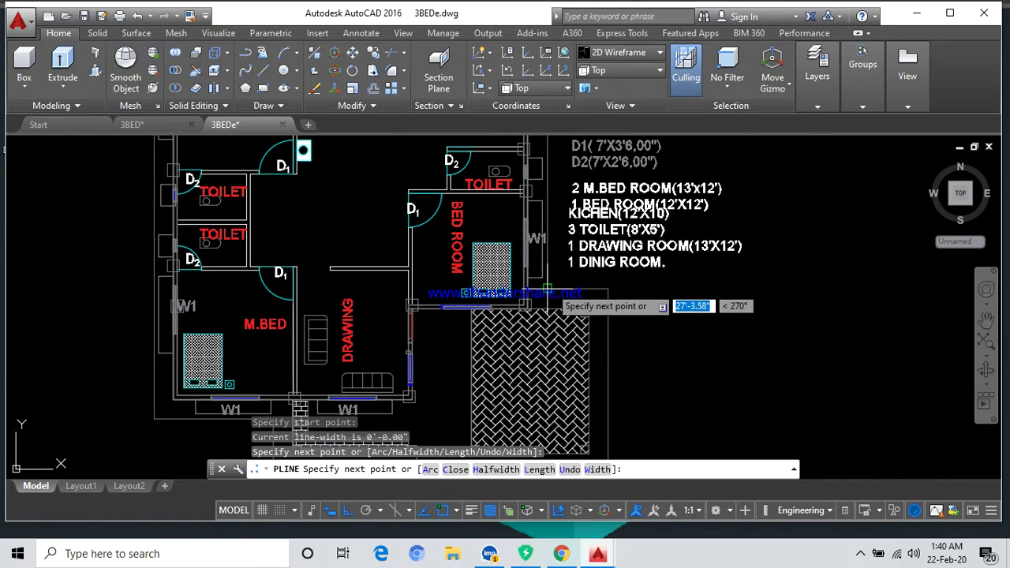
{"action": "scroll", "coordinate": [544, 292], "scroll_direction": "up", "scroll_amount": 3}
{"action": "left_click", "coordinate": [536, 292]}
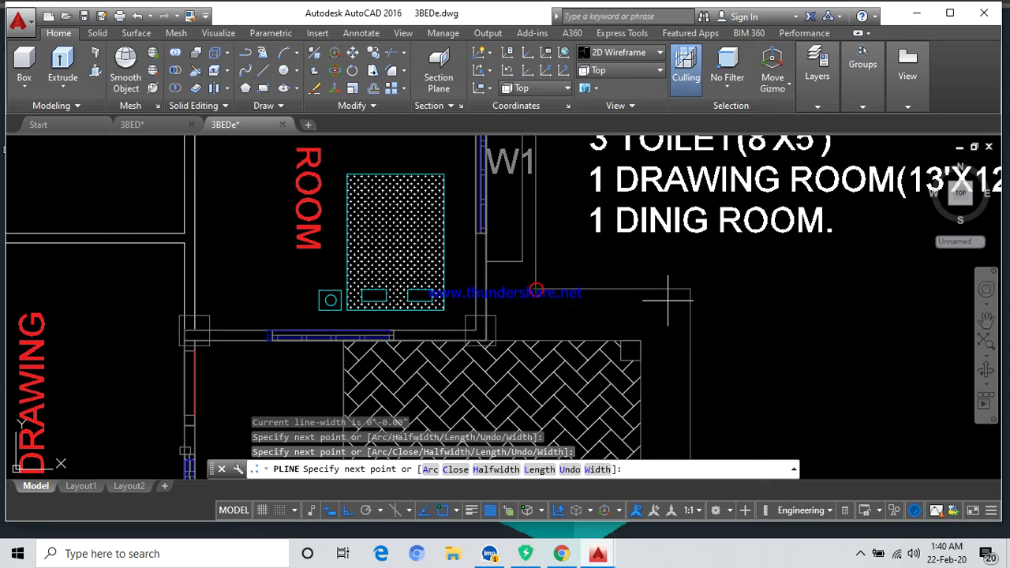
{"action": "left_click", "coordinate": [689, 289]}
{"action": "scroll", "coordinate": [698, 364], "scroll_direction": "down", "scroll_amount": 2}
{"action": "scroll", "coordinate": [698, 364], "scroll_direction": "down", "scroll_amount": 2}
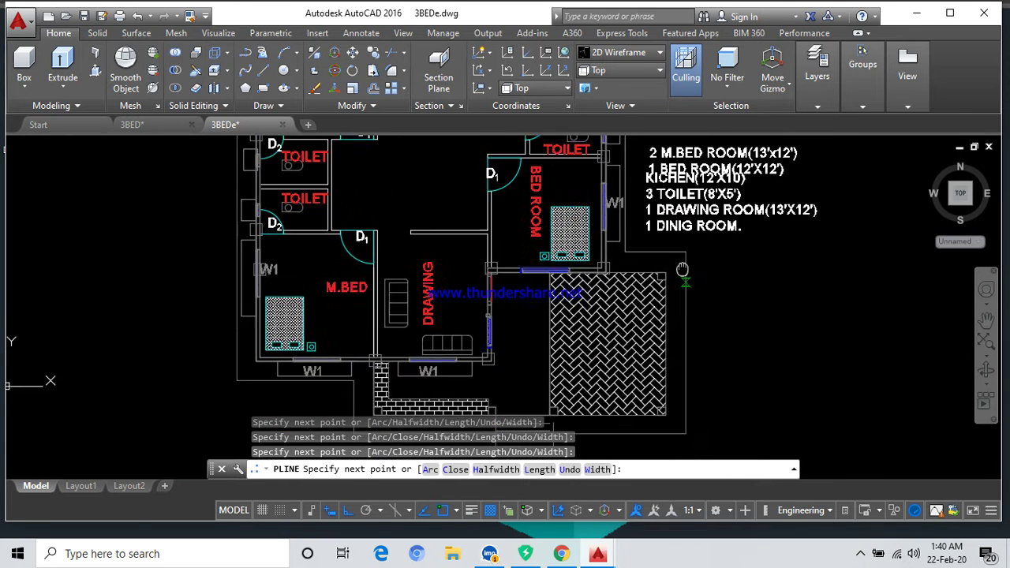
{"action": "middle_click_drag", "start_coordinate": [698, 365], "coordinate": [654, 267]}
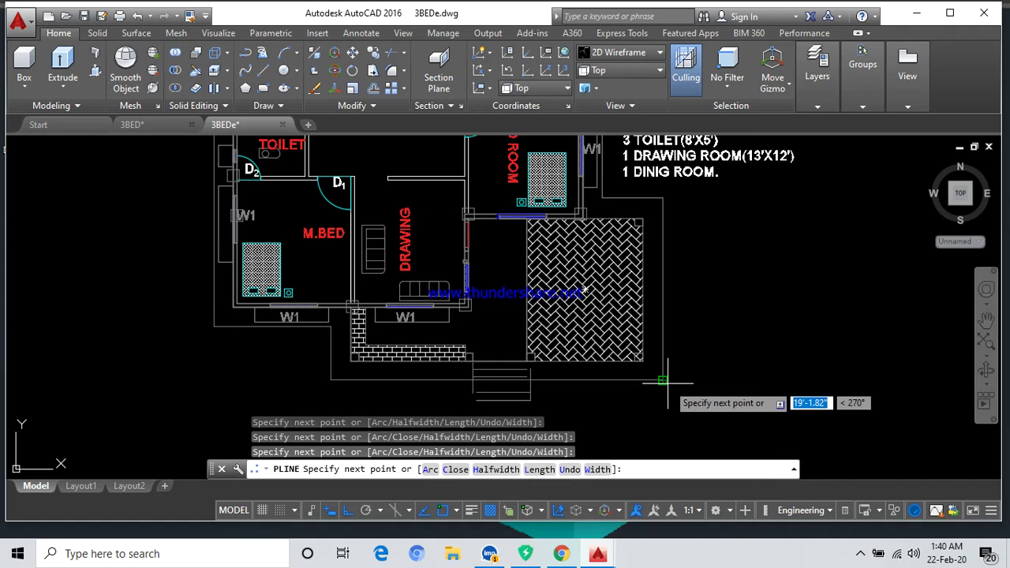
{"action": "left_click", "coordinate": [663, 382]}
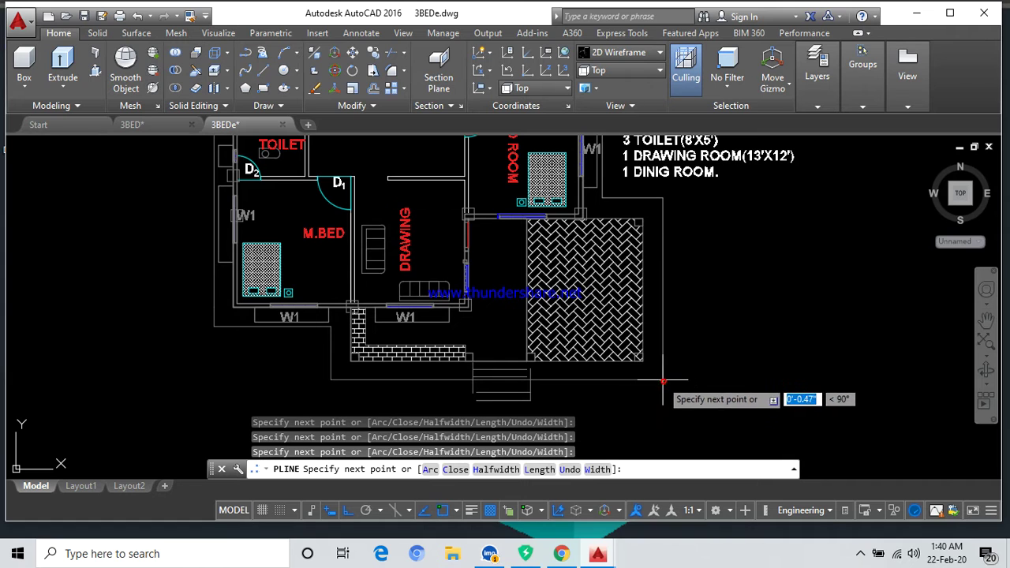
Run the outline along the bottom edge, up by the entrance steps, under the M.BED wall, and end it.
{"action": "left_click", "coordinate": [330, 381]}
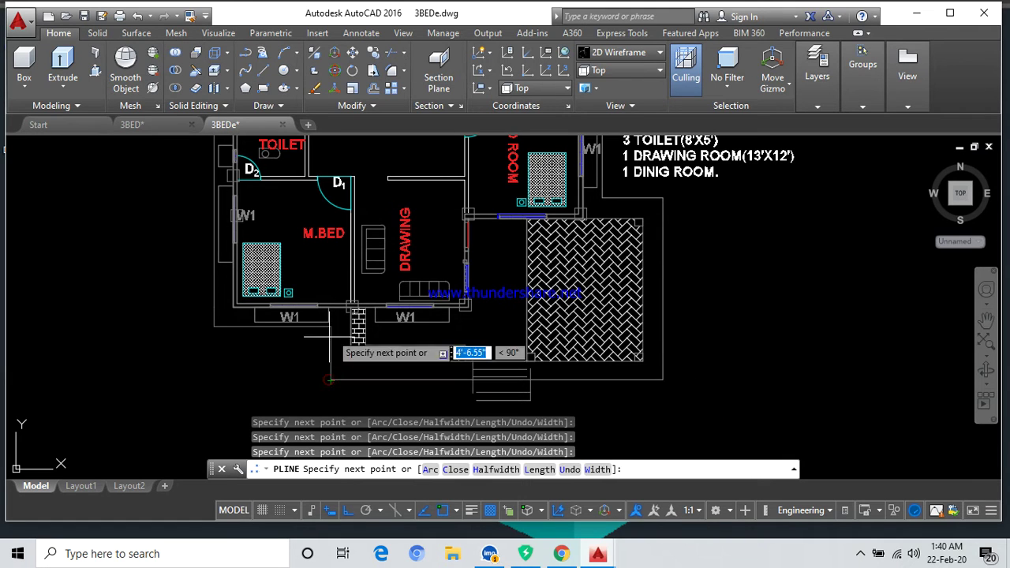
{"action": "left_click", "coordinate": [330, 328]}
{"action": "left_click", "coordinate": [224, 330]}
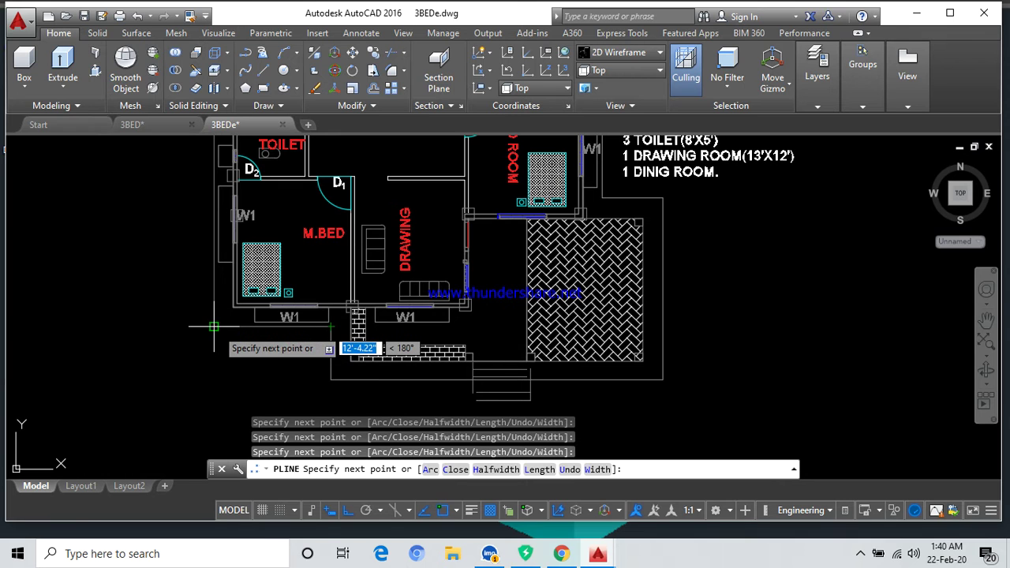
{"action": "scroll", "coordinate": [214, 253], "scroll_direction": "down", "scroll_amount": 4}
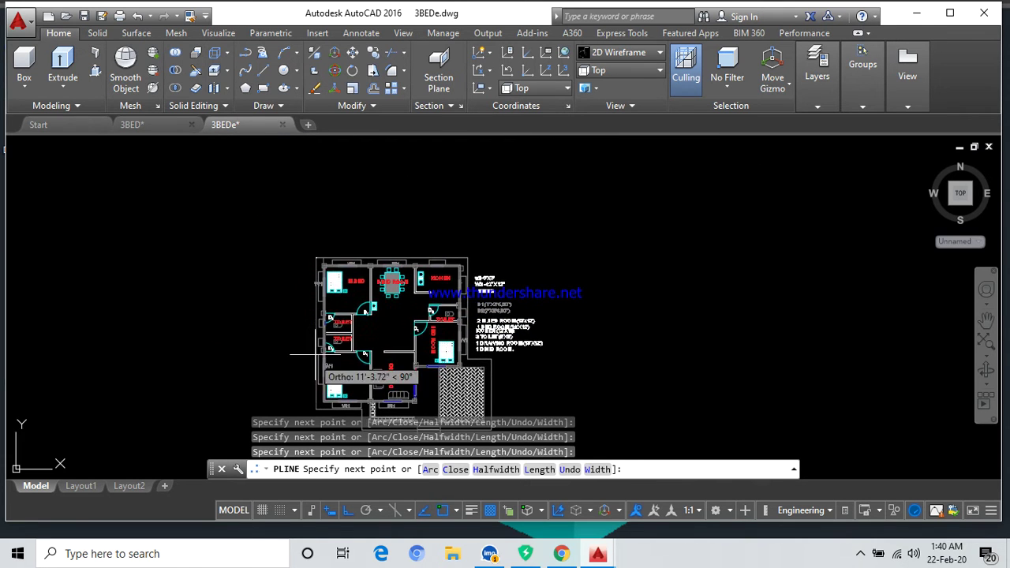
{"action": "scroll", "coordinate": [237, 260], "scroll_direction": "up", "scroll_amount": 3}
{"action": "scroll", "coordinate": [297, 186], "scroll_direction": "up", "scroll_amount": 3}
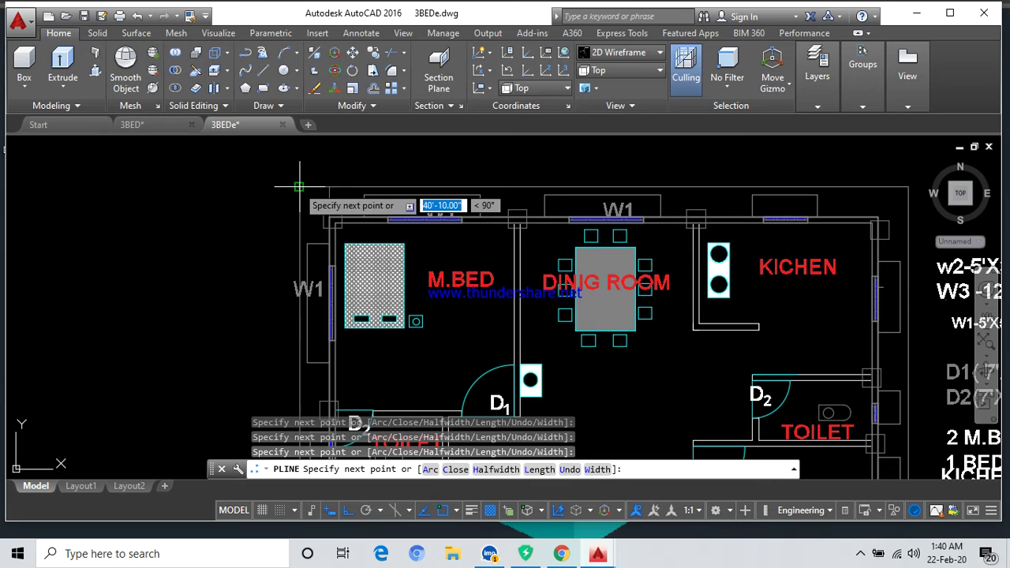
{"action": "scroll", "coordinate": [239, 211], "scroll_direction": "down", "scroll_amount": 2}
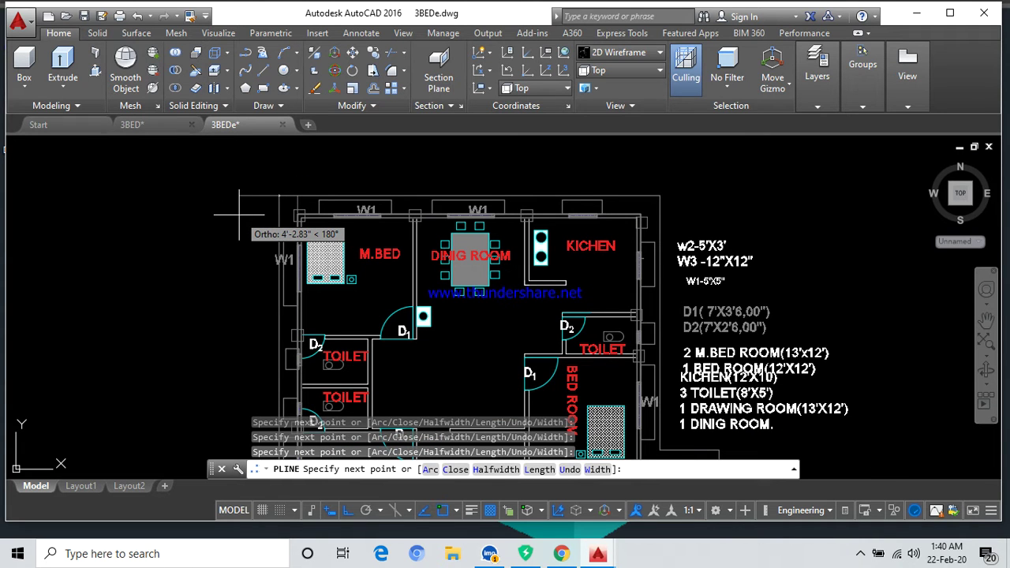
{"action": "key", "text": "Return"}
{"action": "key", "text": "Escape"}
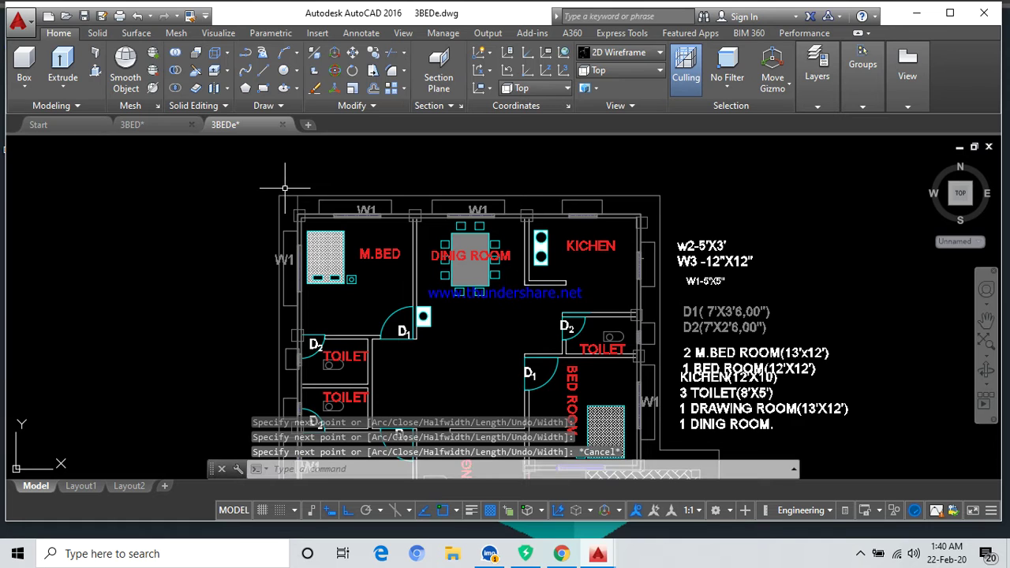
Delete the outline polyline and undo to restore it, then orbit the plan into a tilted view.
{"action": "left_click", "coordinate": [296, 204]}
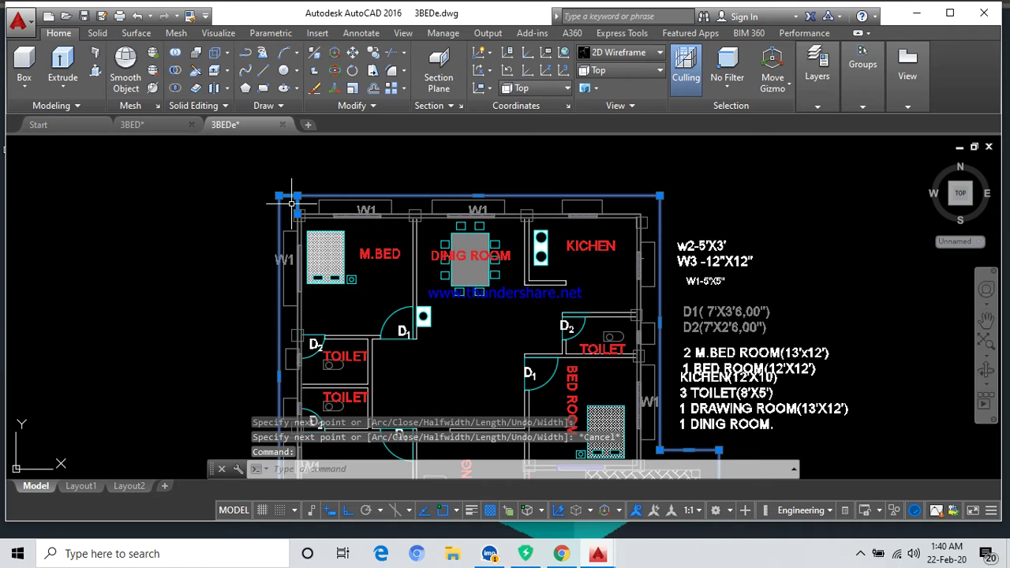
{"action": "key", "text": "Delete"}
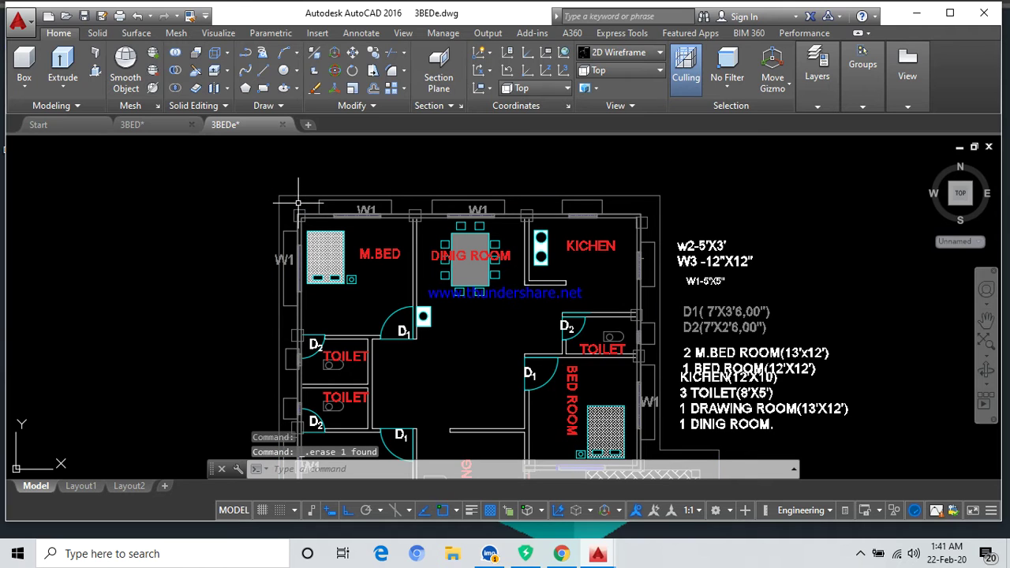
{"action": "key", "text": "ctrl+z"}
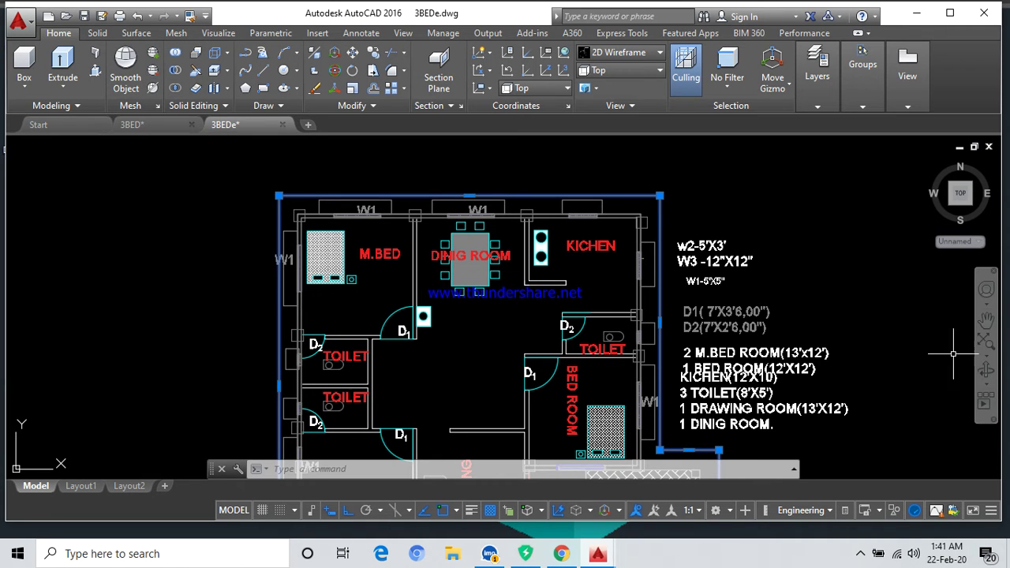
{"action": "left_click", "coordinate": [986, 369]}
{"action": "mouse_move", "coordinate": [946, 371]}
{"action": "left_mouse_down"}
{"action": "mouse_move", "coordinate": [875, 316]}
{"action": "mouse_move", "coordinate": [843, 251]}
{"action": "mouse_move", "coordinate": [726, 300]}
{"action": "left_mouse_up"}
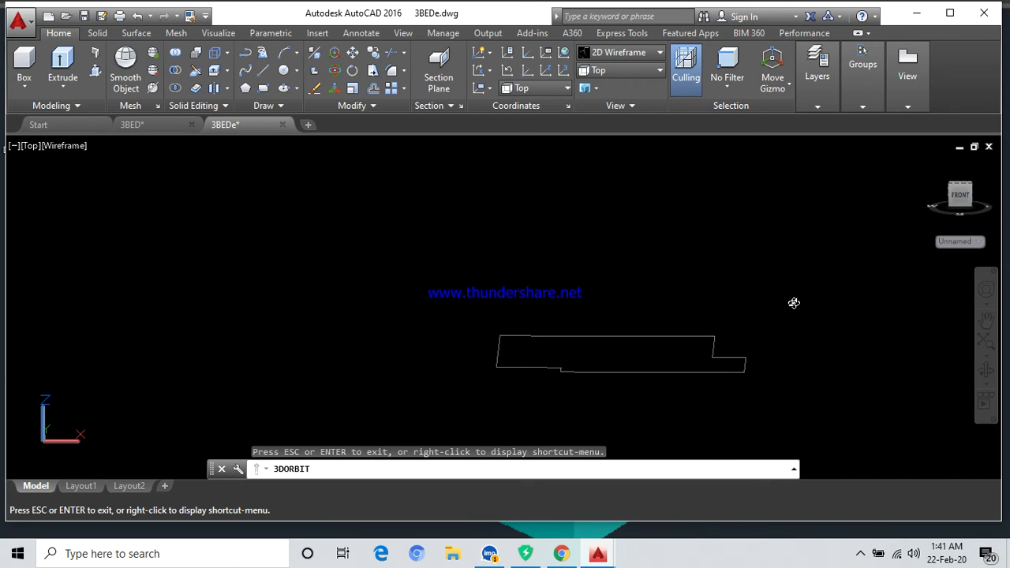
Orbit the wireframe house to a raised corner angle and zoom so it fits the view.
{"action": "key", "text": "Escape"}
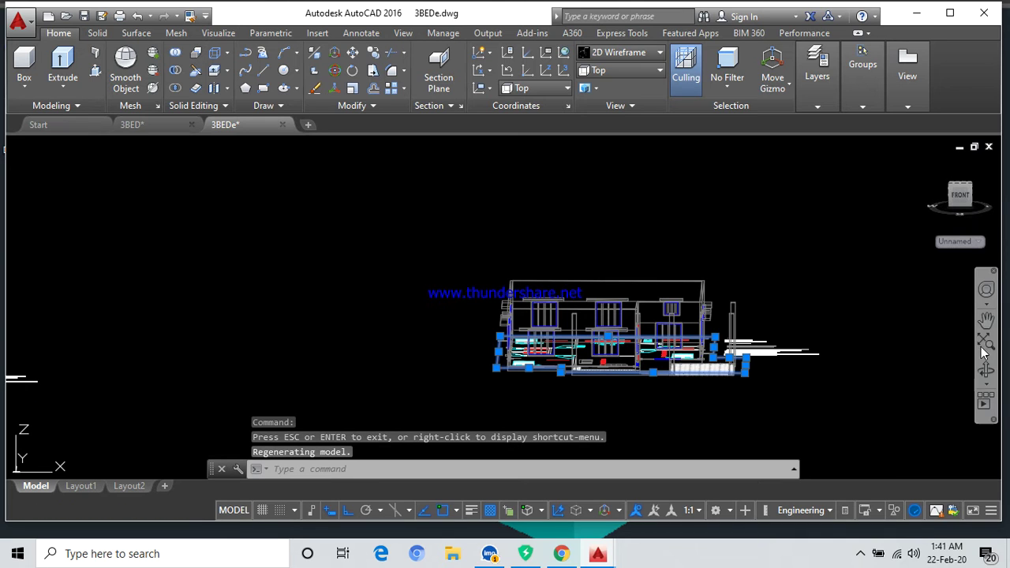
{"action": "left_click", "coordinate": [985, 370]}
{"action": "left_click_drag", "start_coordinate": [928, 378], "coordinate": [903, 376]}
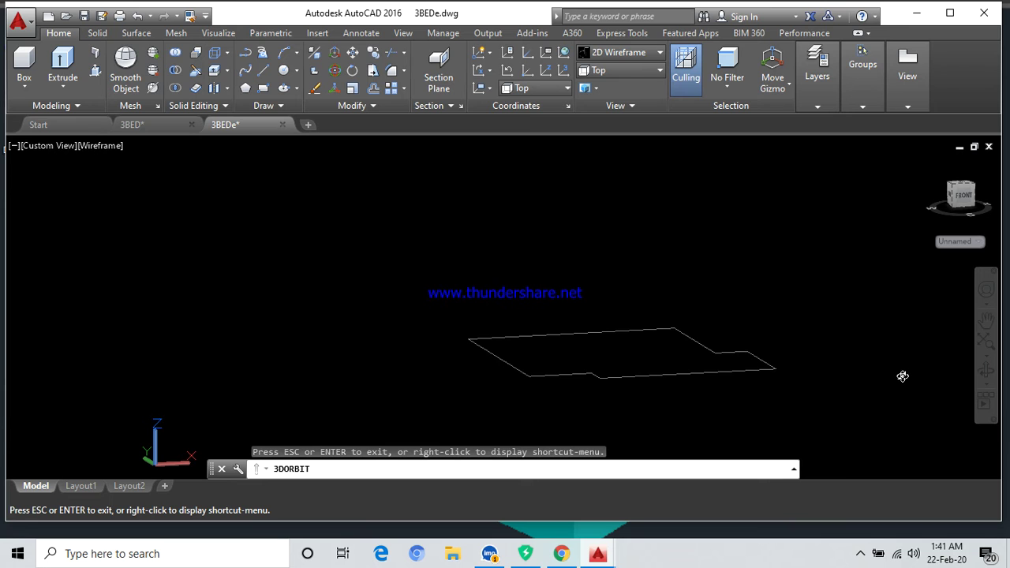
{"action": "key", "text": "Escape"}
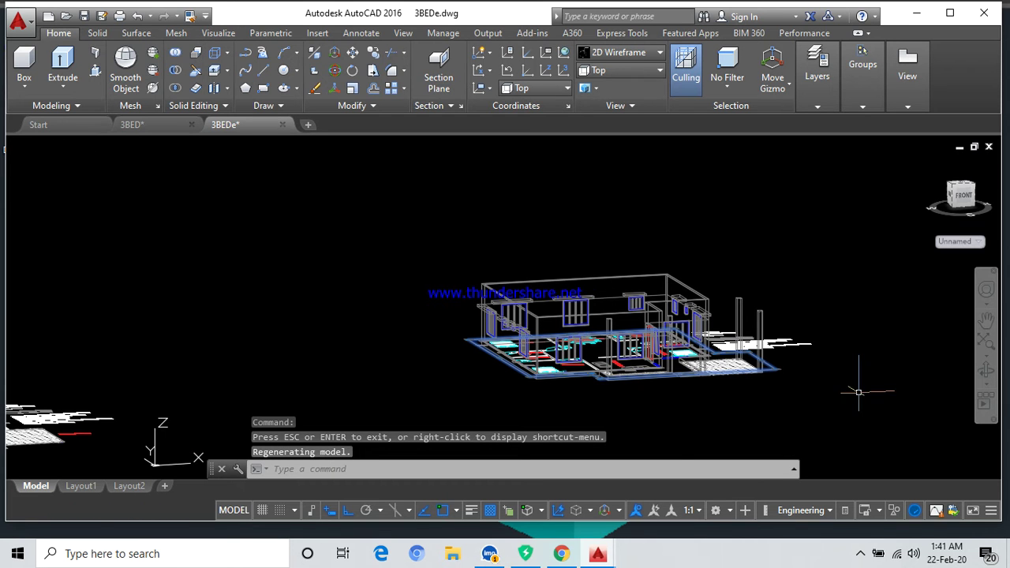
{"action": "scroll", "coordinate": [504, 380], "scroll_direction": "up", "scroll_amount": 2}
{"action": "scroll", "coordinate": [505, 380], "scroll_direction": "up", "scroll_amount": 5}
{"action": "scroll", "coordinate": [505, 380], "scroll_direction": "up", "scroll_amount": 2}
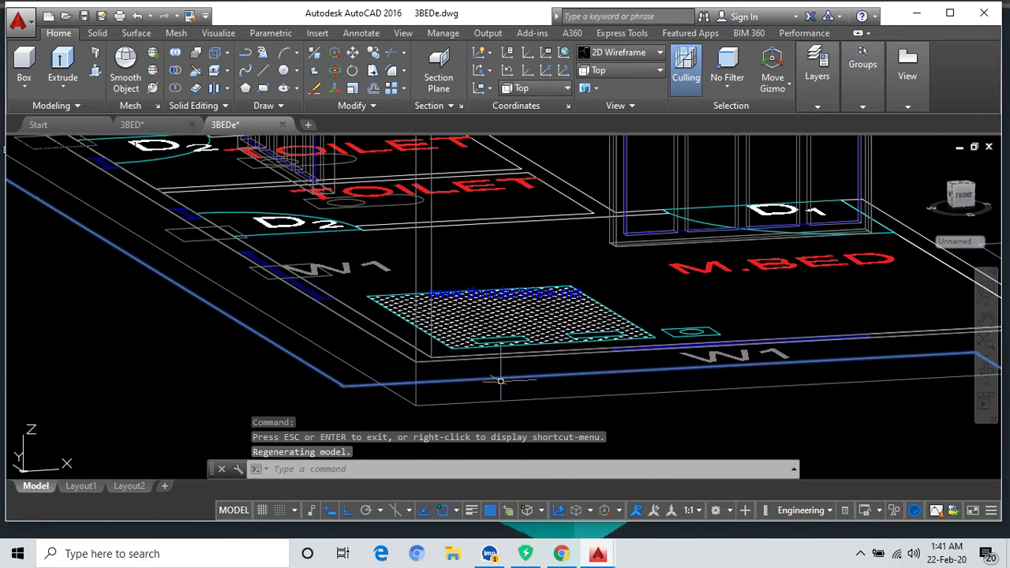
{"action": "scroll", "coordinate": [489, 363], "scroll_direction": "down", "scroll_amount": 4}
{"action": "scroll", "coordinate": [481, 352], "scroll_direction": "down", "scroll_amount": 4}
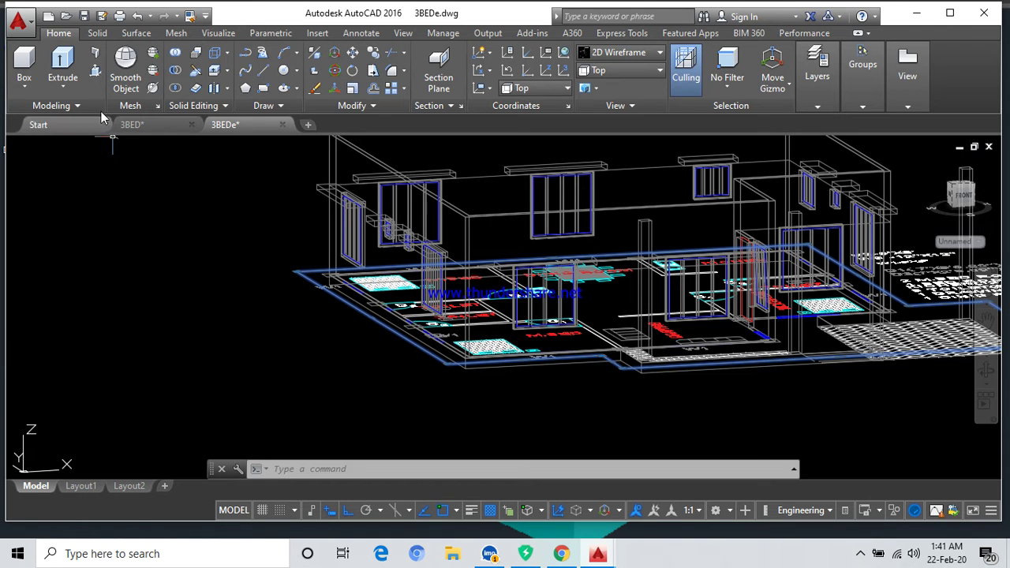
Extrude the outline polyline to a height of 6 and select the resulting slab.
{"action": "left_click", "coordinate": [61, 59]}
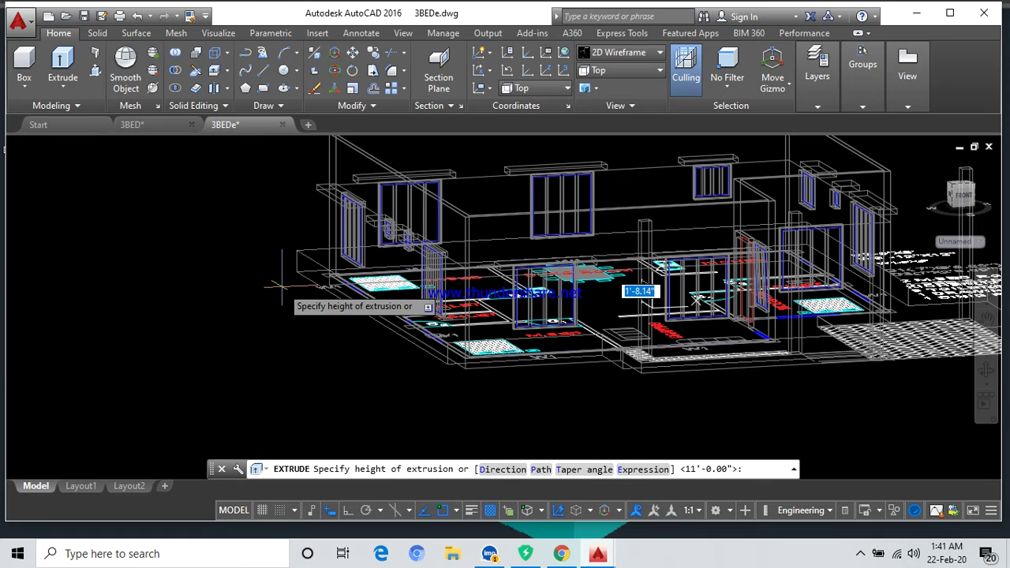
{"action": "type", "text": "6"}
{"action": "key", "text": "Return"}
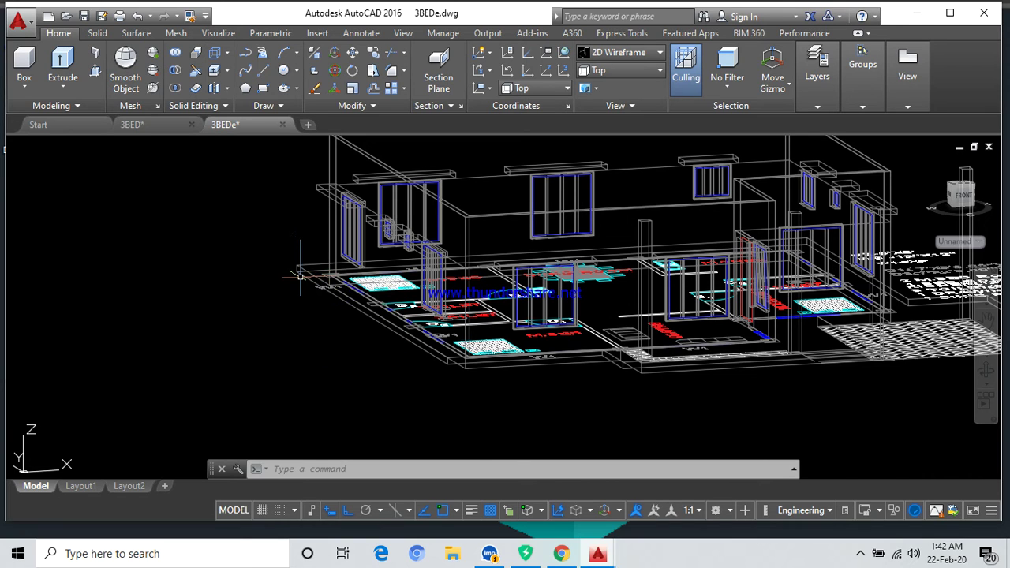
{"action": "left_click", "coordinate": [298, 272]}
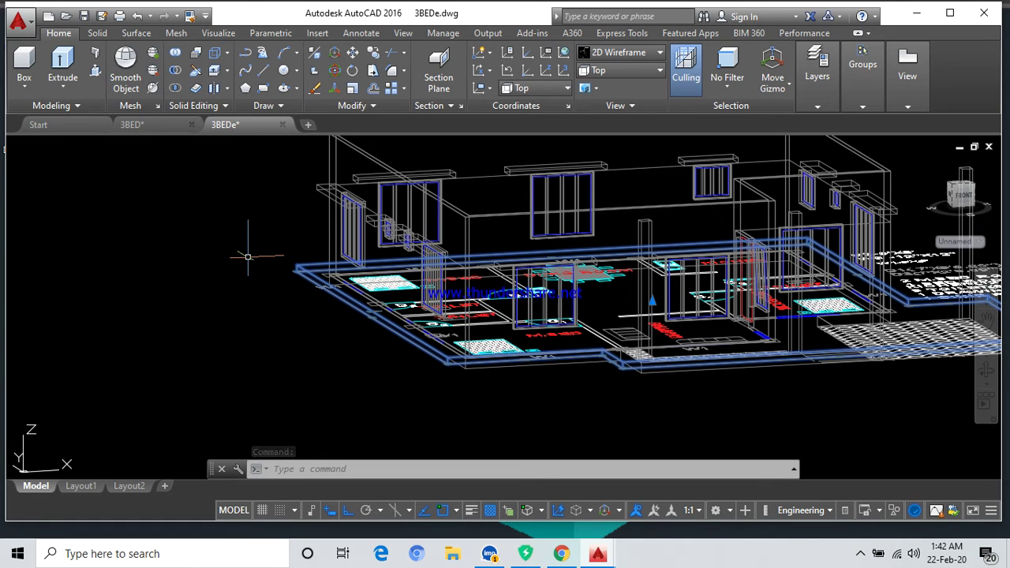
Move the slab 10'6 straight up, using its outer corner as the base point.
{"action": "type", "text": "M"}
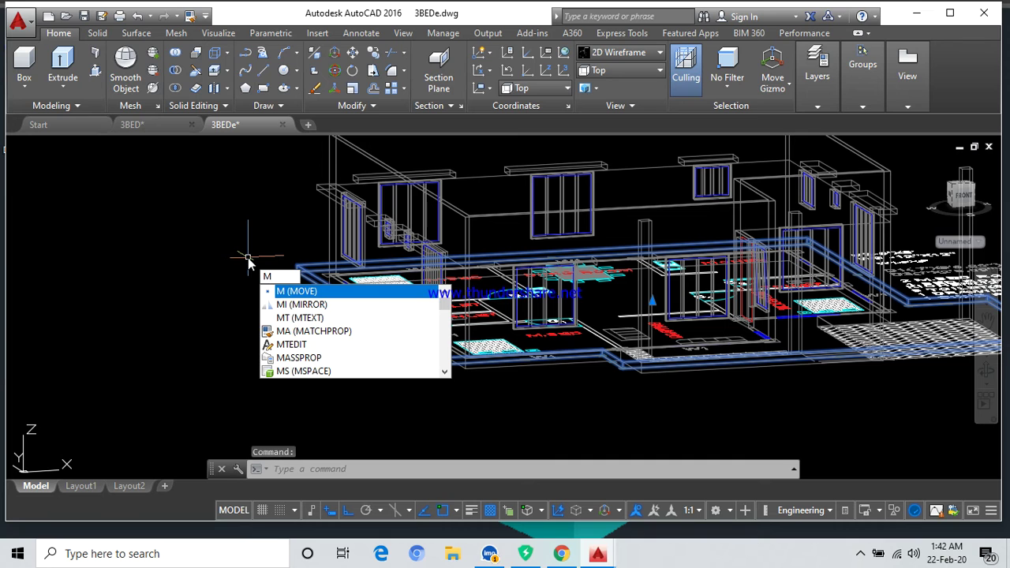
{"action": "key", "text": "Return"}
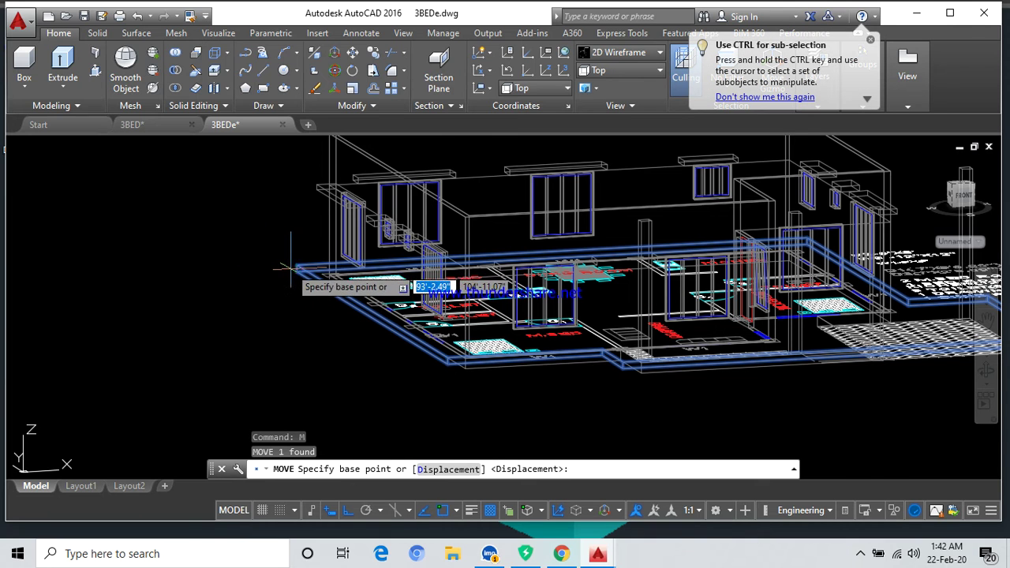
{"action": "scroll", "coordinate": [292, 268], "scroll_direction": "up", "scroll_amount": 1}
{"action": "scroll", "coordinate": [291, 268], "scroll_direction": "up", "scroll_amount": 1}
{"action": "middle_click_drag", "start_coordinate": [281, 225], "coordinate": [266, 310]}
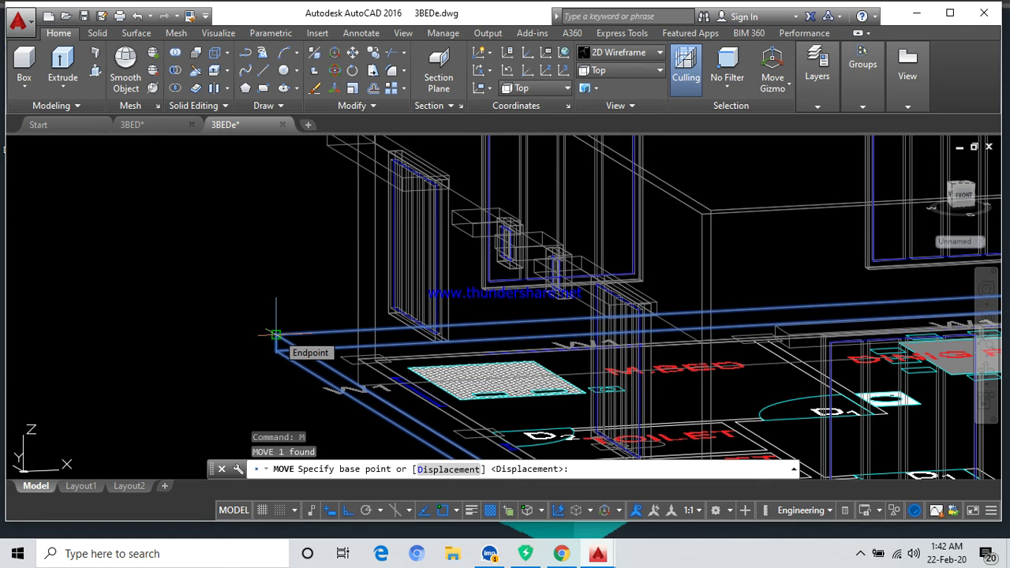
{"action": "left_click", "coordinate": [275, 335]}
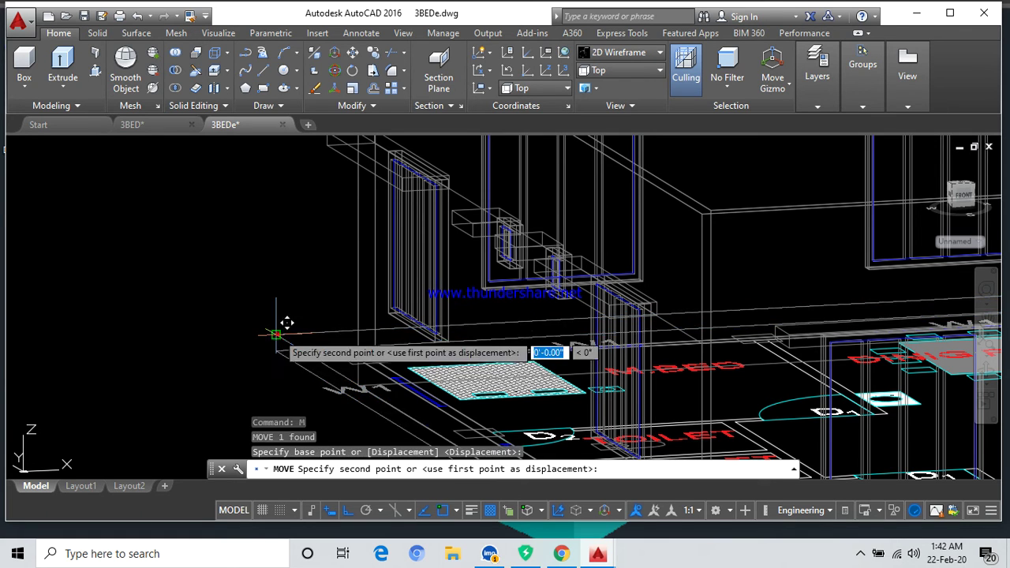
{"action": "scroll", "coordinate": [276, 185], "scroll_direction": "down", "scroll_amount": 3}
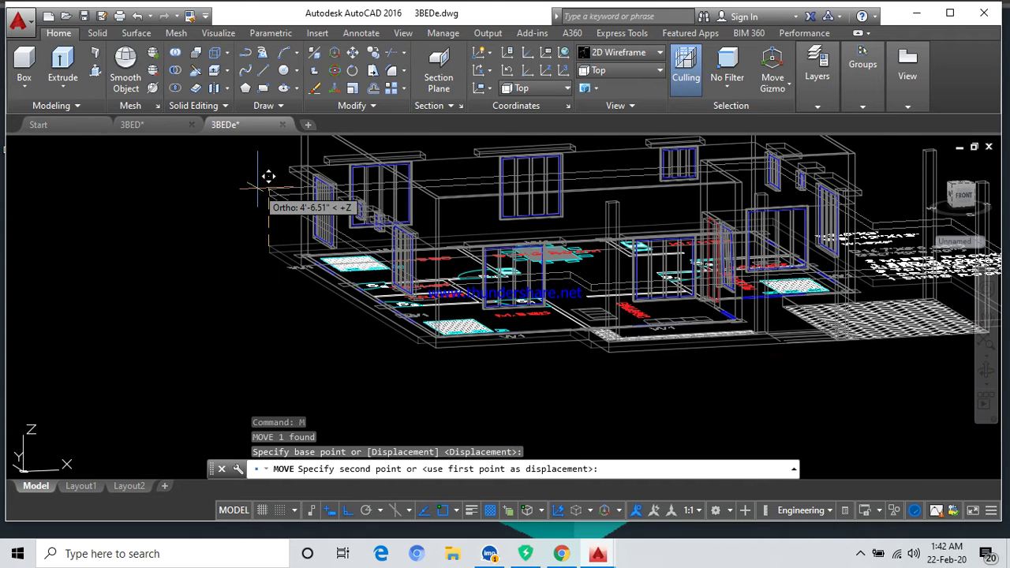
{"action": "type", "text": "10'6"}
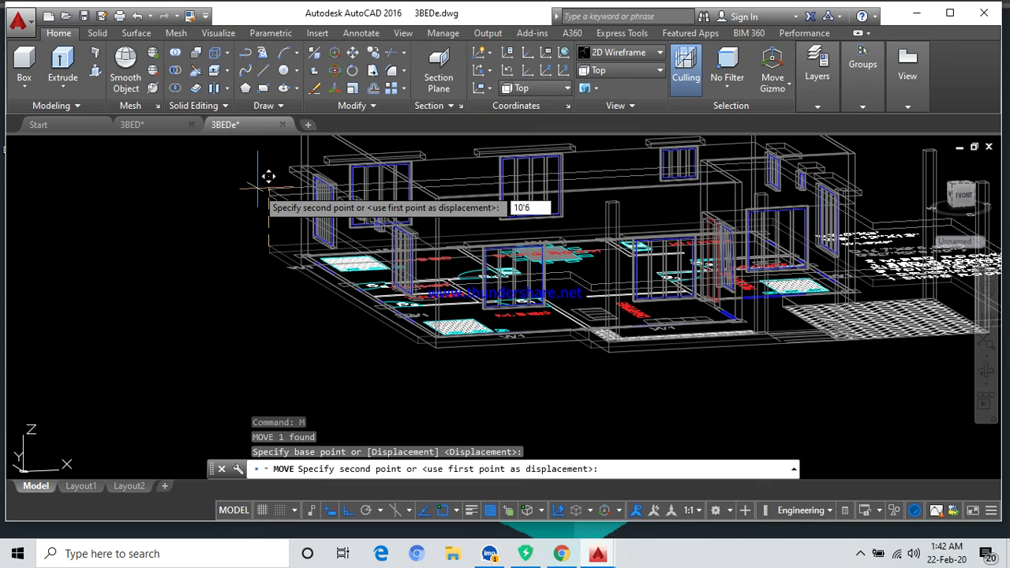
{"action": "key", "text": "Return"}
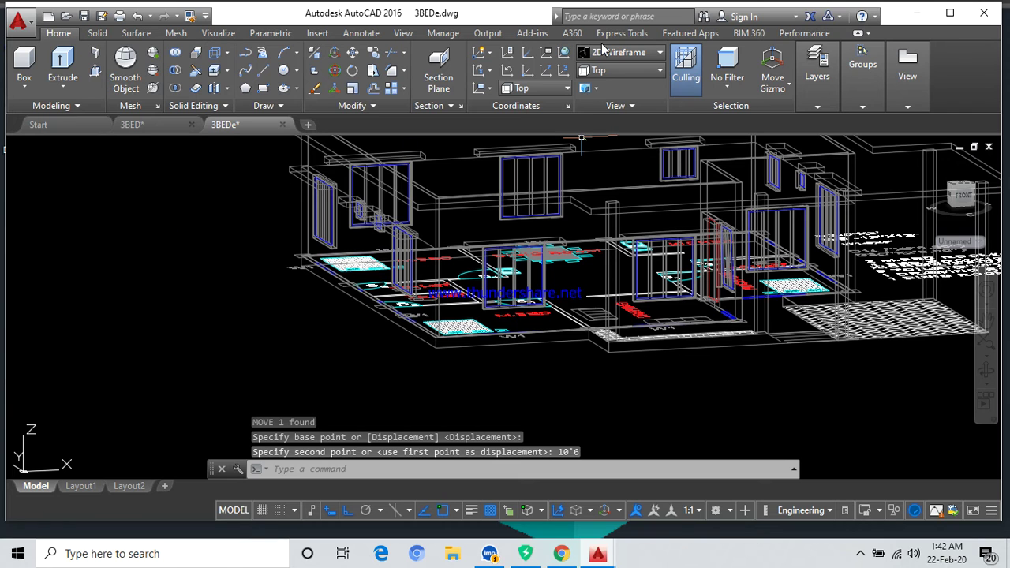
Switch the visual style to Realistic.
{"action": "left_click", "coordinate": [605, 52]}
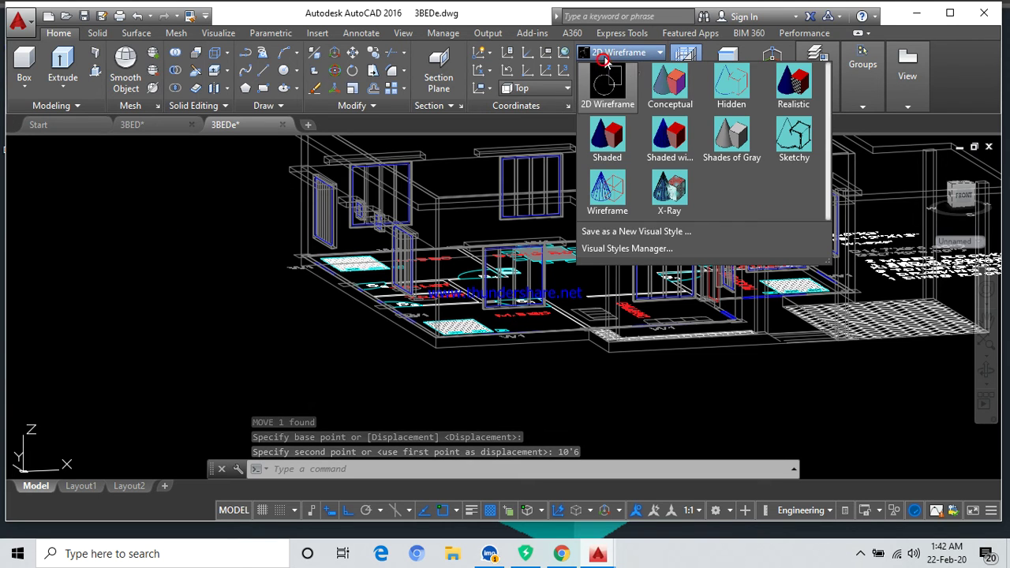
{"action": "left_click", "coordinate": [793, 83]}
{"action": "scroll", "coordinate": [661, 265], "scroll_direction": "down", "scroll_amount": 3}
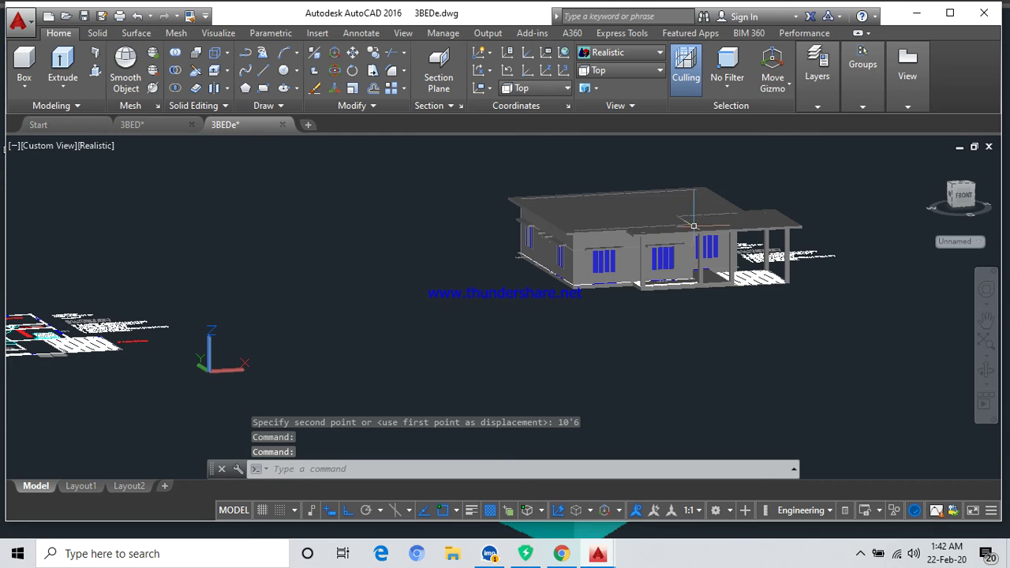
{"action": "scroll", "coordinate": [789, 248], "scroll_direction": "up", "scroll_amount": 3}
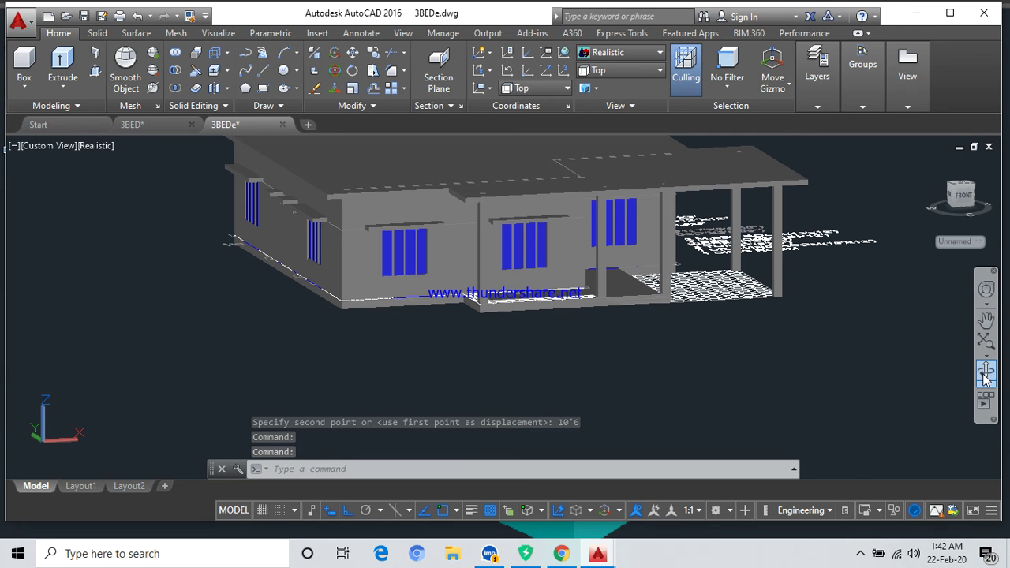
Orbit the house to show its right side and raised roof, then bring up the screen recorder.
{"action": "left_click", "coordinate": [985, 375]}
{"action": "mouse_move", "coordinate": [864, 356]}
{"action": "left_mouse_down"}
{"action": "mouse_move", "coordinate": [834, 354]}
{"action": "mouse_move", "coordinate": [800, 376]}
{"action": "mouse_move", "coordinate": [773, 340]}
{"action": "mouse_move", "coordinate": [782, 338]}
{"action": "mouse_move", "coordinate": [670, 334]}
{"action": "mouse_move", "coordinate": [610, 352]}
{"action": "mouse_move", "coordinate": [491, 343]}
{"action": "mouse_move", "coordinate": [473, 361]}
{"action": "mouse_move", "coordinate": [470, 384]}
{"action": "mouse_move", "coordinate": [523, 374]}
{"action": "mouse_move", "coordinate": [557, 350]}
{"action": "mouse_move", "coordinate": [655, 342]}
{"action": "mouse_move", "coordinate": [573, 383]}
{"action": "mouse_move", "coordinate": [660, 410]}
{"action": "mouse_move", "coordinate": [729, 408]}
{"action": "mouse_move", "coordinate": [843, 360]}
{"action": "mouse_move", "coordinate": [850, 343]}
{"action": "mouse_move", "coordinate": [860, 368]}
{"action": "mouse_move", "coordinate": [765, 336]}
{"action": "mouse_move", "coordinate": [644, 362]}
{"action": "mouse_move", "coordinate": [633, 394]}
{"action": "mouse_move", "coordinate": [617, 378]}
{"action": "mouse_move", "coordinate": [540, 374]}
{"action": "mouse_move", "coordinate": [498, 347]}
{"action": "mouse_move", "coordinate": [458, 353]}
{"action": "left_mouse_up"}
{"action": "mouse_move", "coordinate": [433, 311]}
{"action": "left_mouse_down"}
{"action": "mouse_move", "coordinate": [483, 305]}
{"action": "mouse_move", "coordinate": [446, 306]}
{"action": "left_mouse_up"}
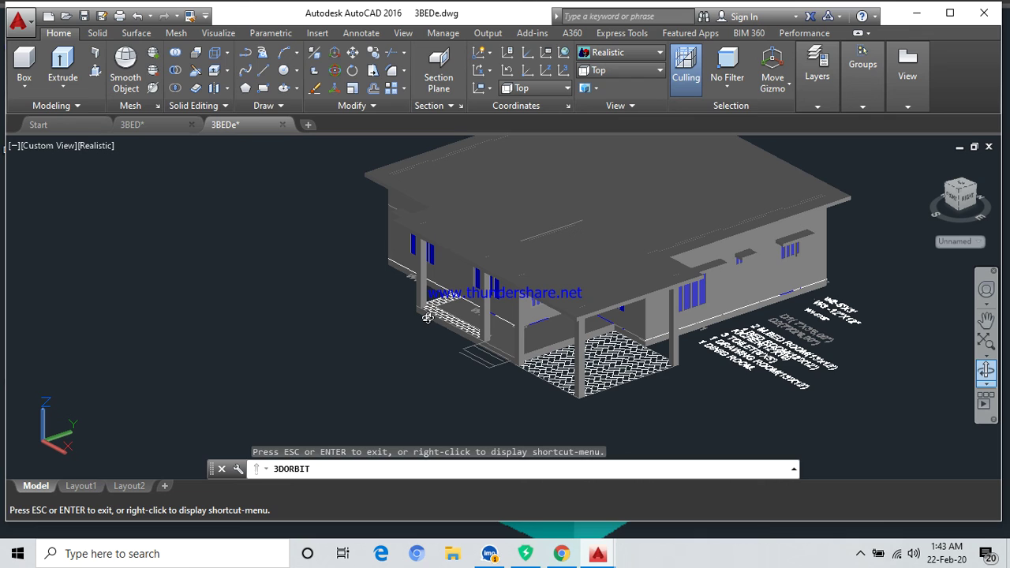
{"action": "key", "text": "Escape"}
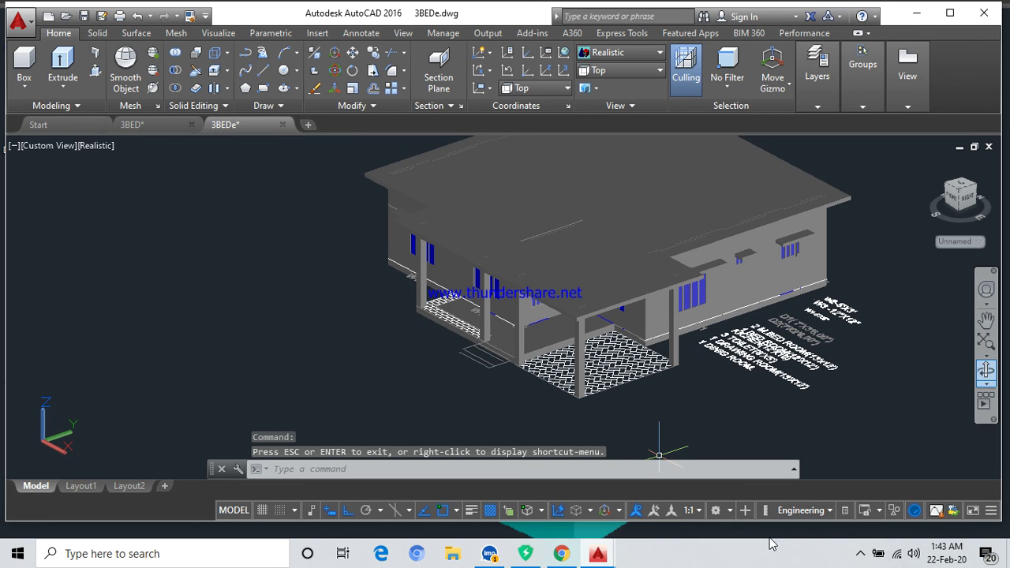
{"action": "left_click", "coordinate": [860, 553]}
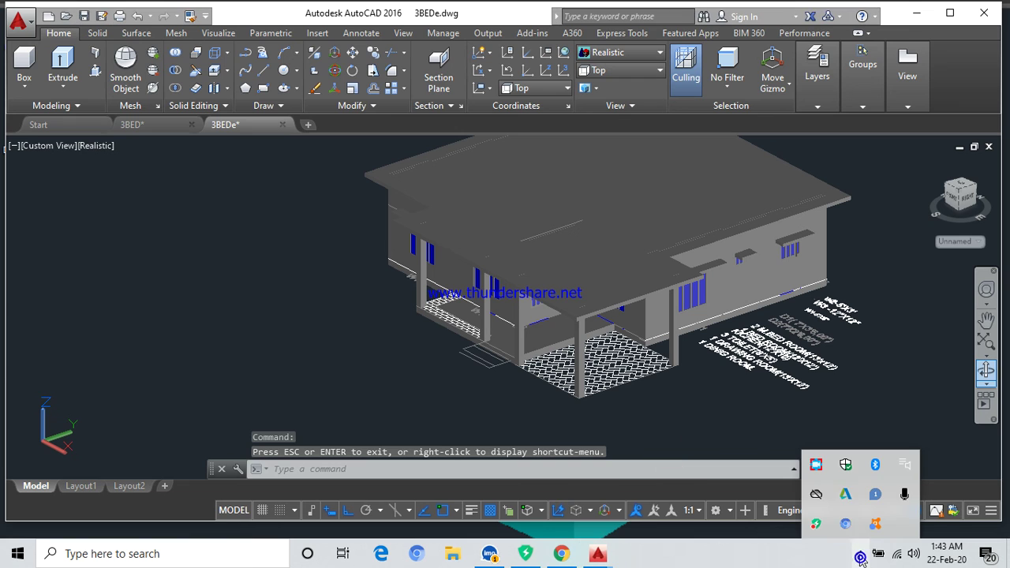
{"action": "left_click", "coordinate": [815, 465]}
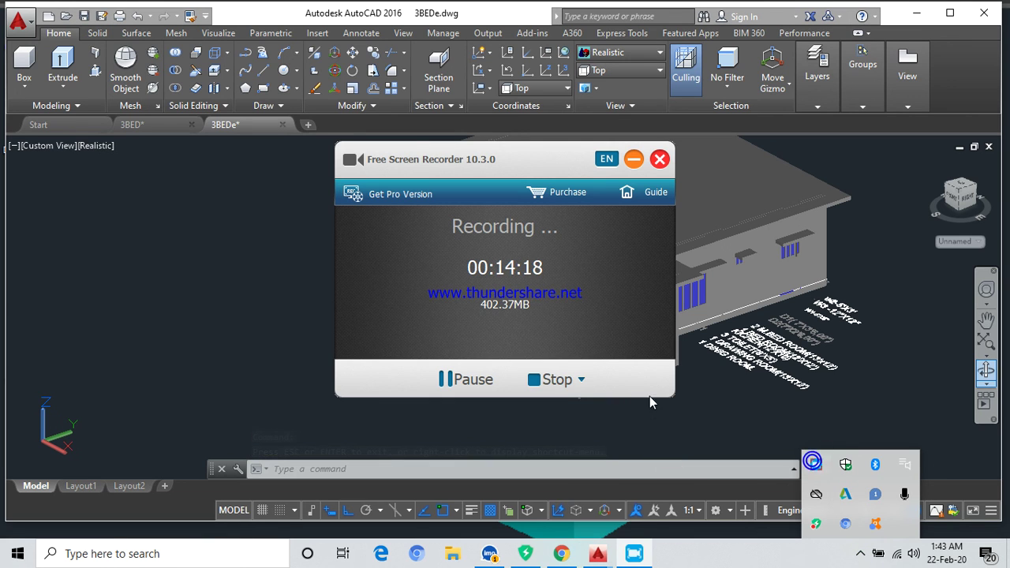